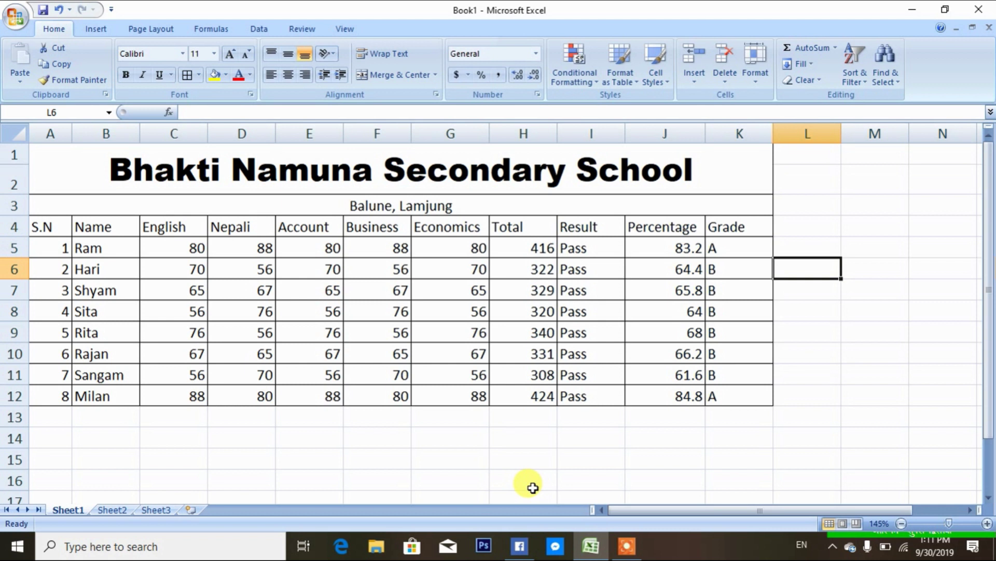
Inspect the title, address, S.N header, Ram's marks and the Total formula in H5.
left_click(472, 417)
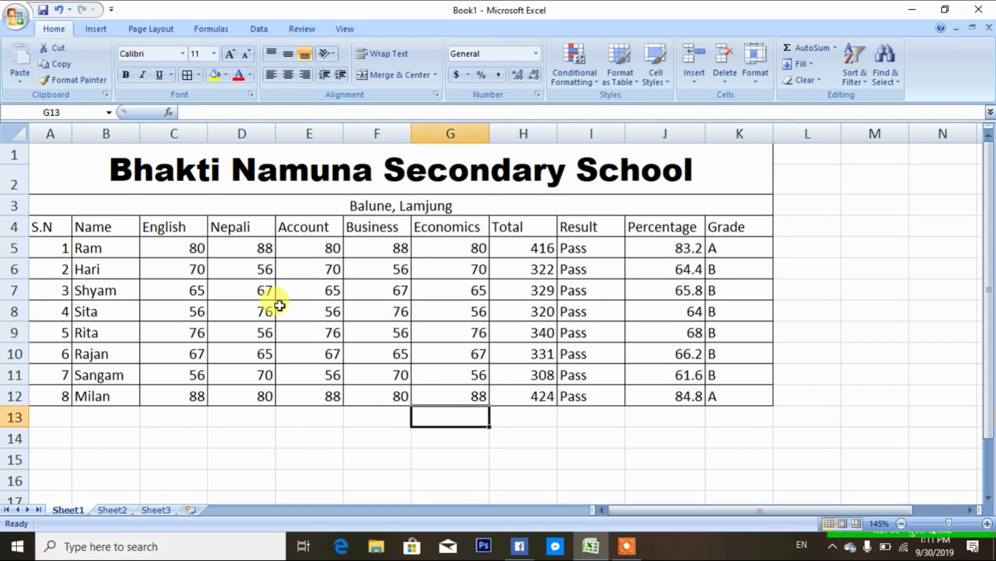
left_click(148, 158)
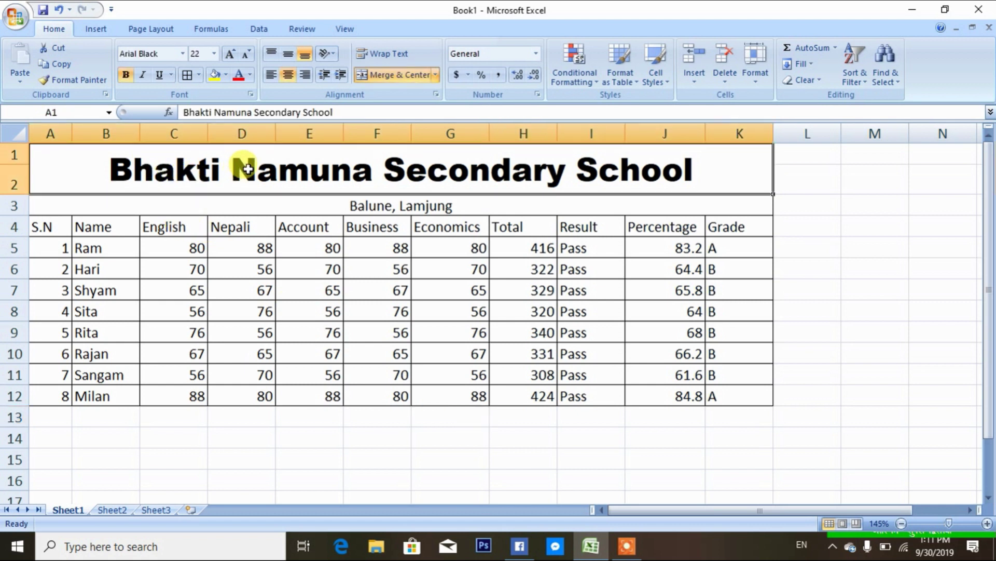
left_click(263, 207)
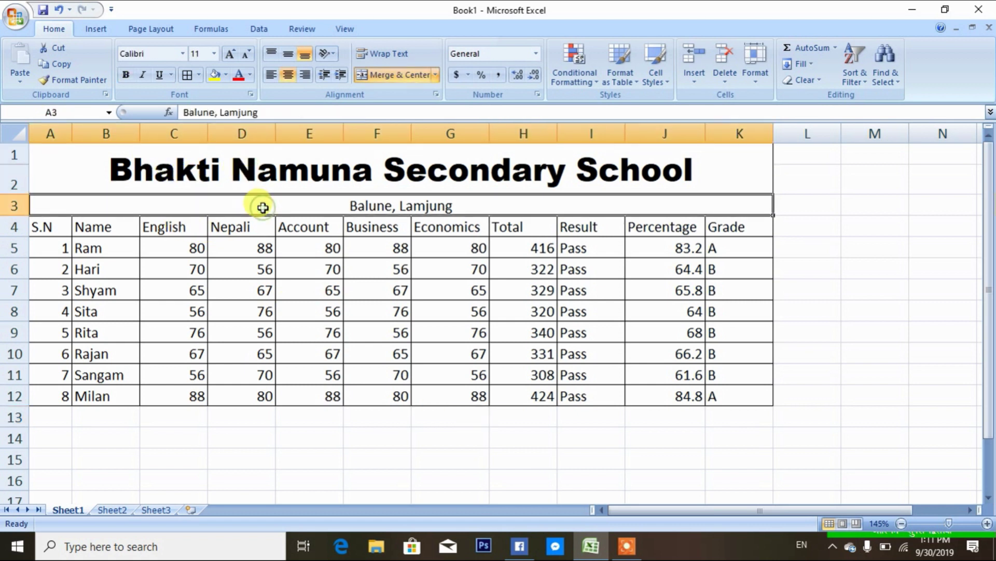
left_click(45, 228)
key("Down")
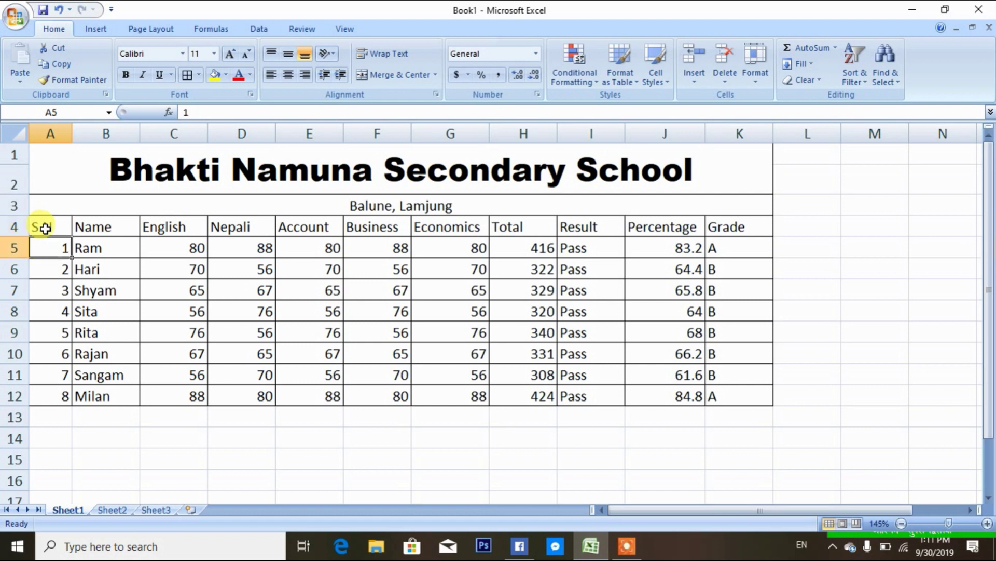
key("Right")
key("Left")
key("Right")
key("Right")
key("Right")
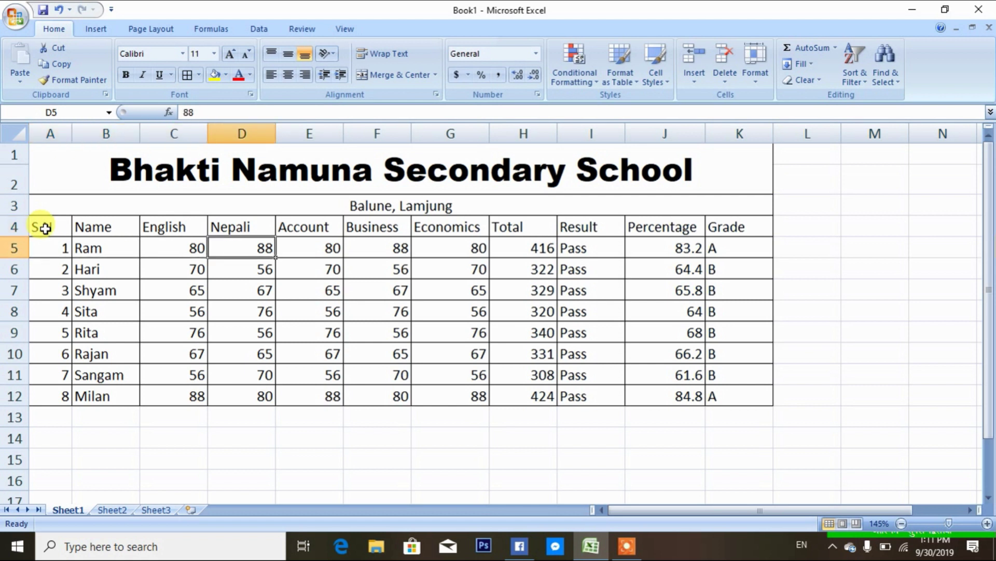
key("Right")
key("Right")
key("Right")
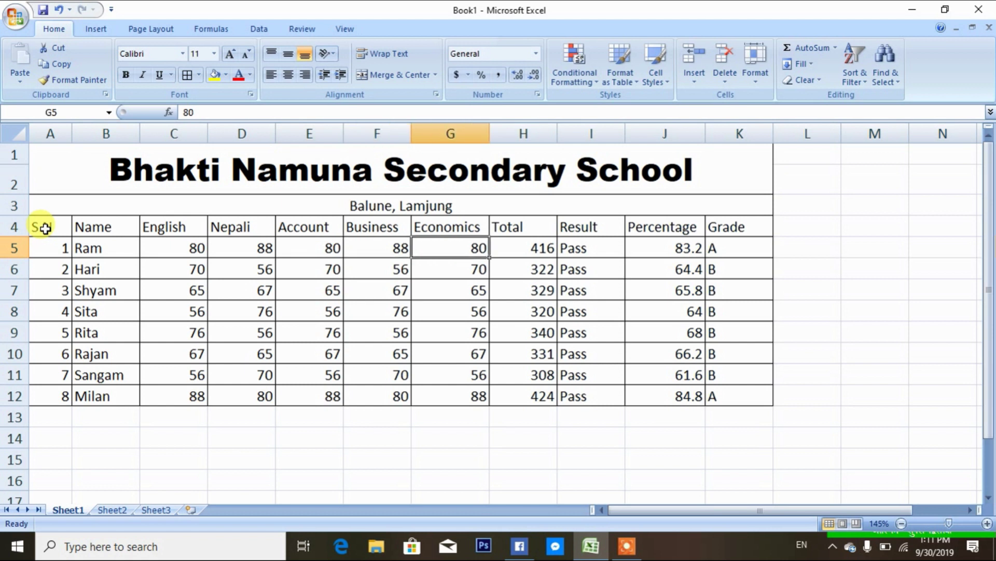
key("Up")
key("Right")
key("Down")
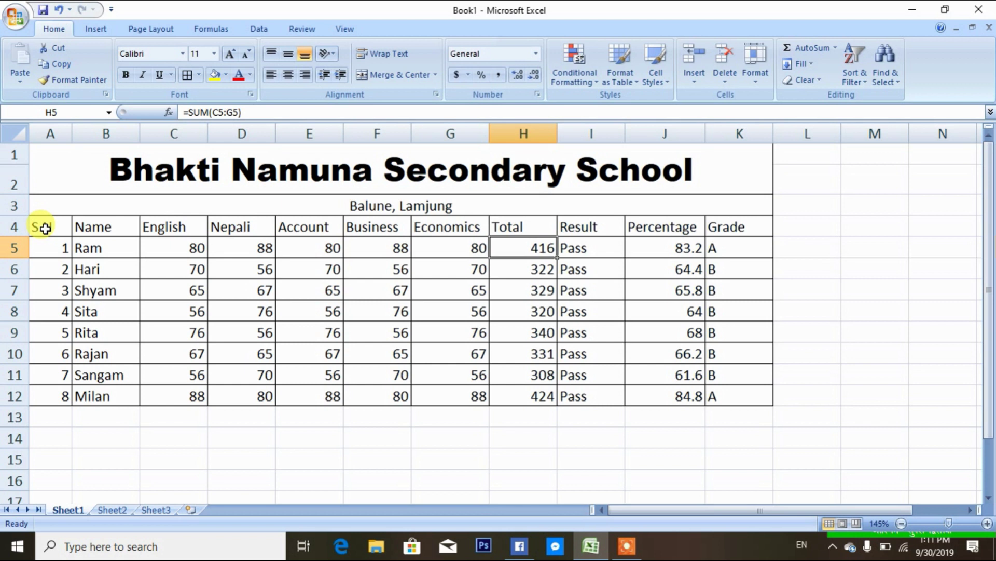
Step through the Result and nested-IF Grade formulas, then create a new blank workbook, Book2.
key("Right")
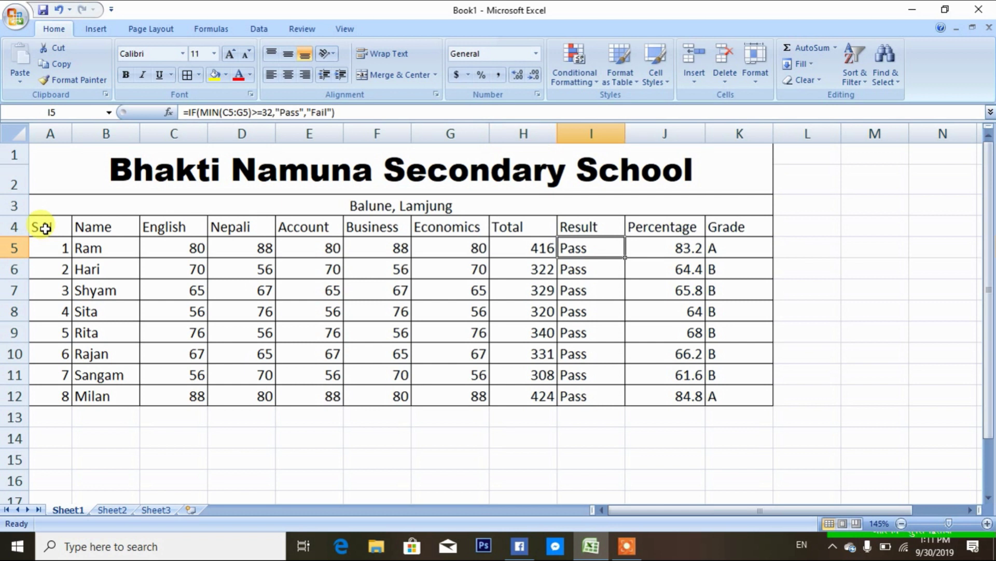
key("Right")
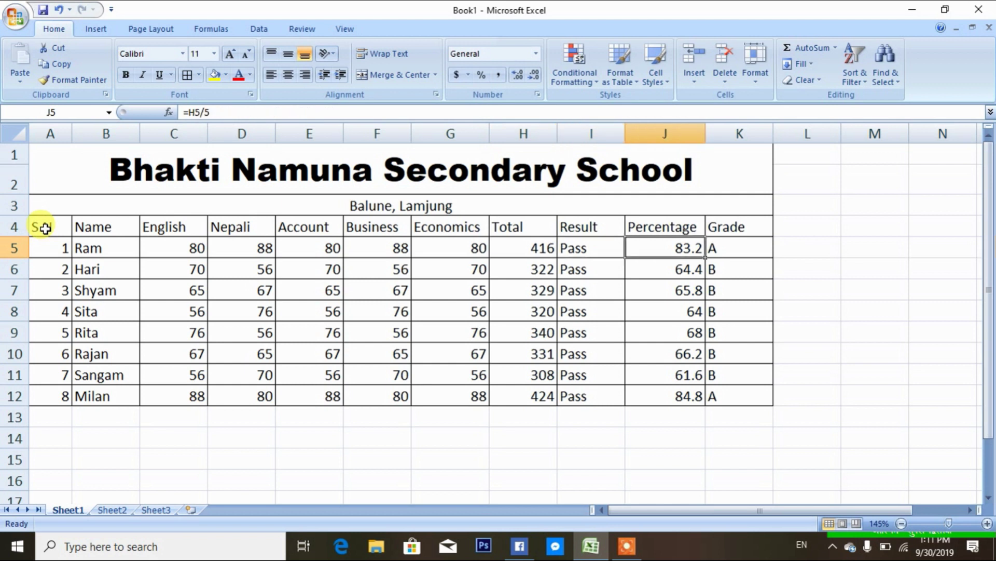
key("Right")
key("Up")
key("Down")
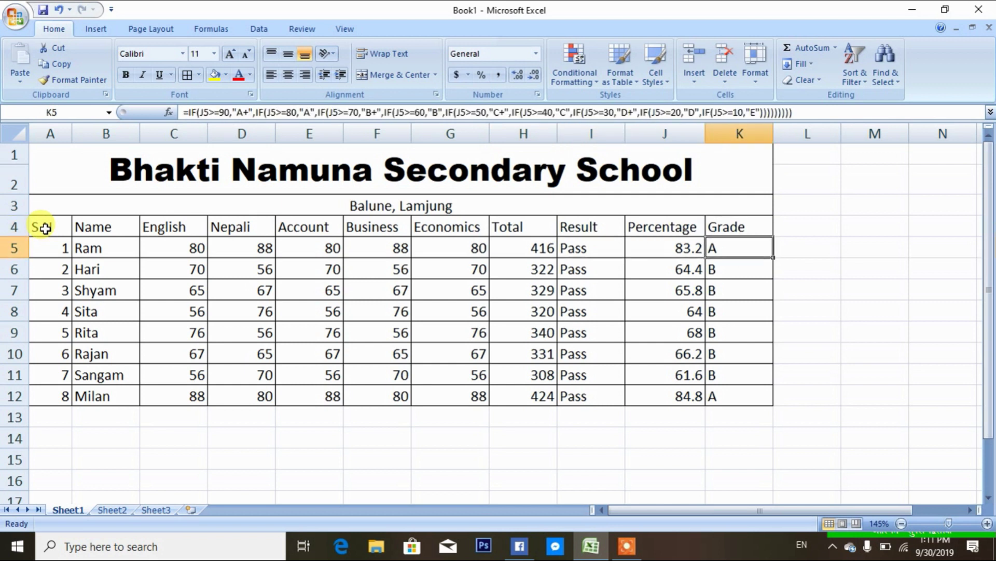
key("Up")
key("Left")
key("Left")
key("Left")
key("Left")
key("Left")
key("Left")
key("Left")
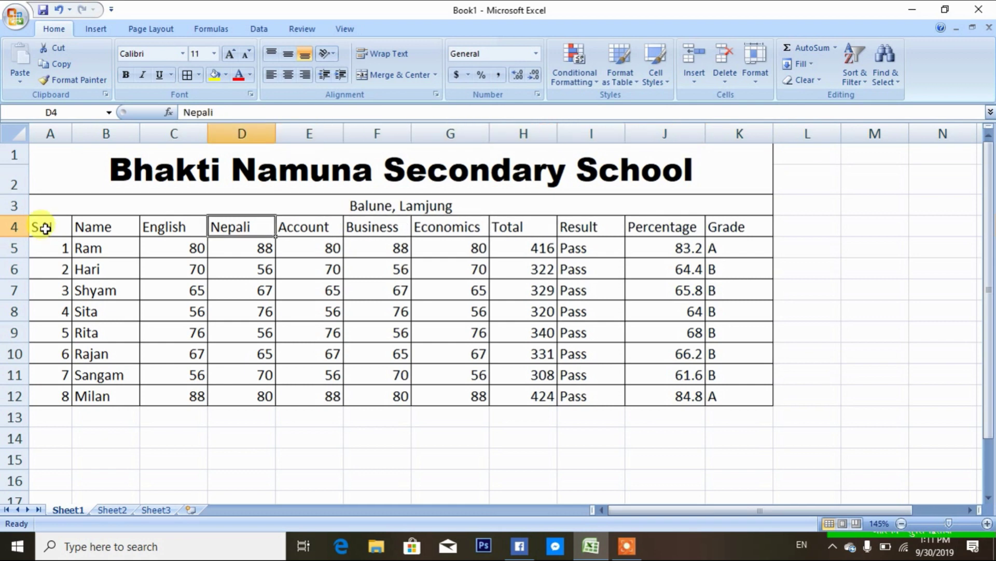
key("Left")
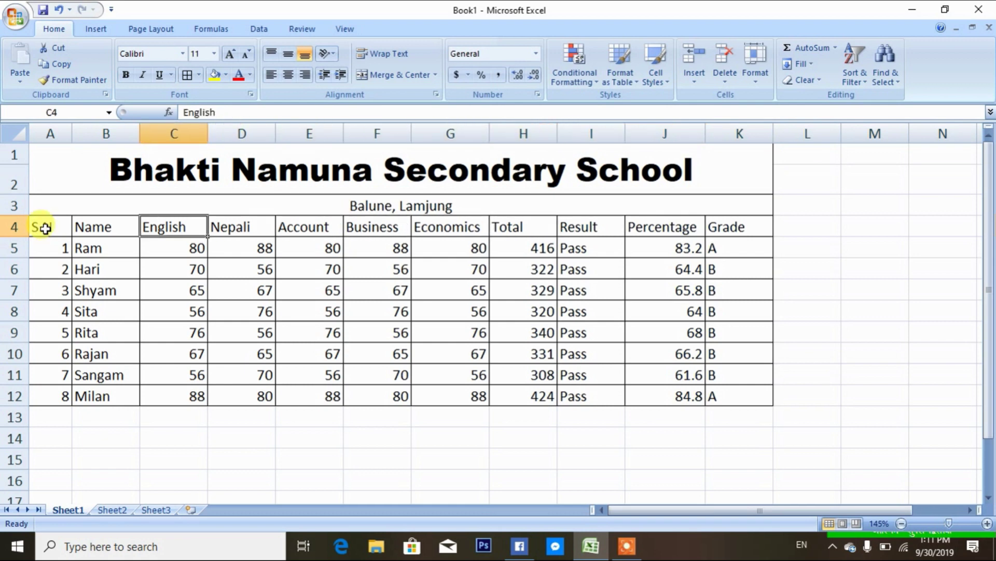
key("ctrl+n")
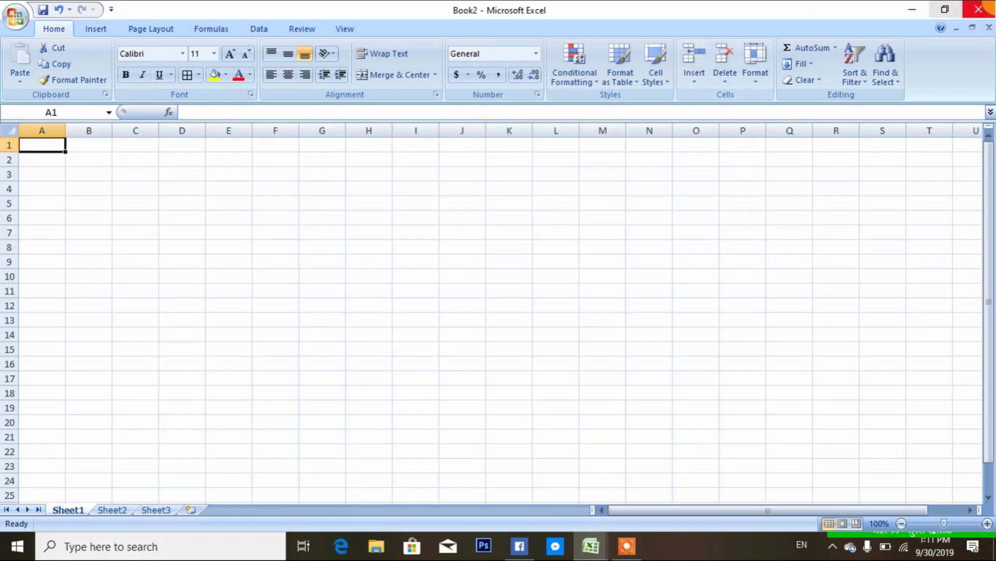
Close Book2 and choose to save Book1, declining to overwrite the existing file.
left_click(980, 9)
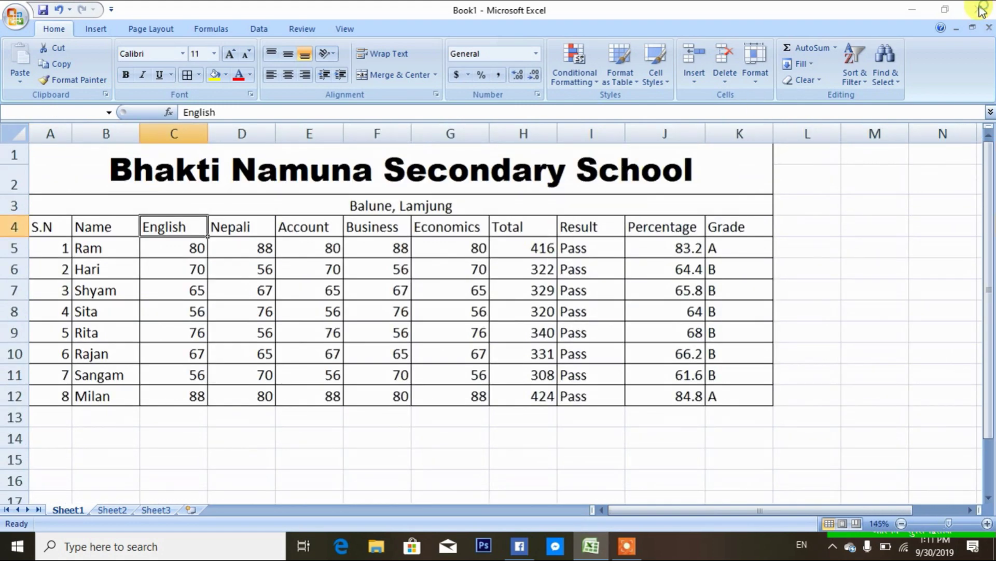
left_click(448, 313)
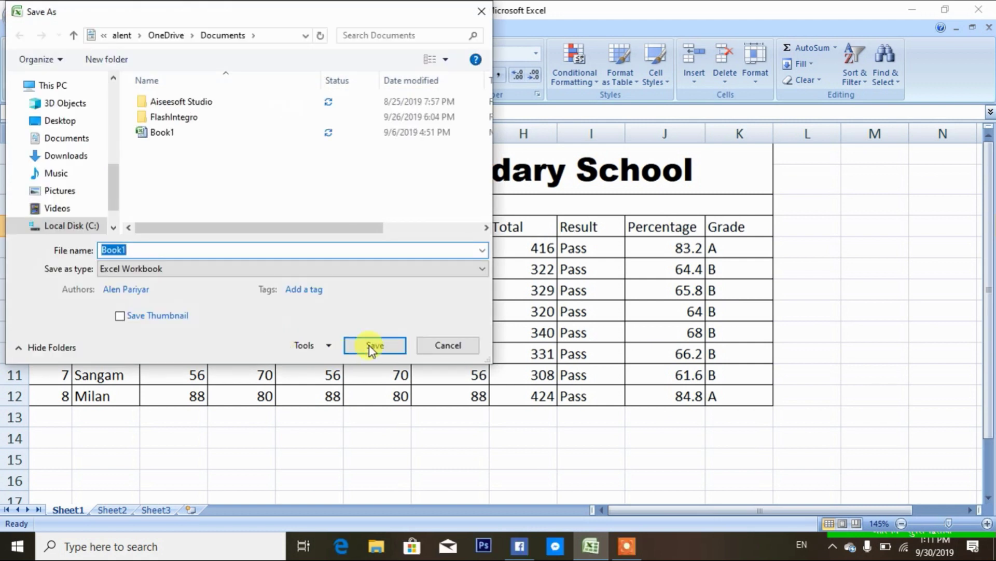
left_click(373, 347)
left_click(592, 276)
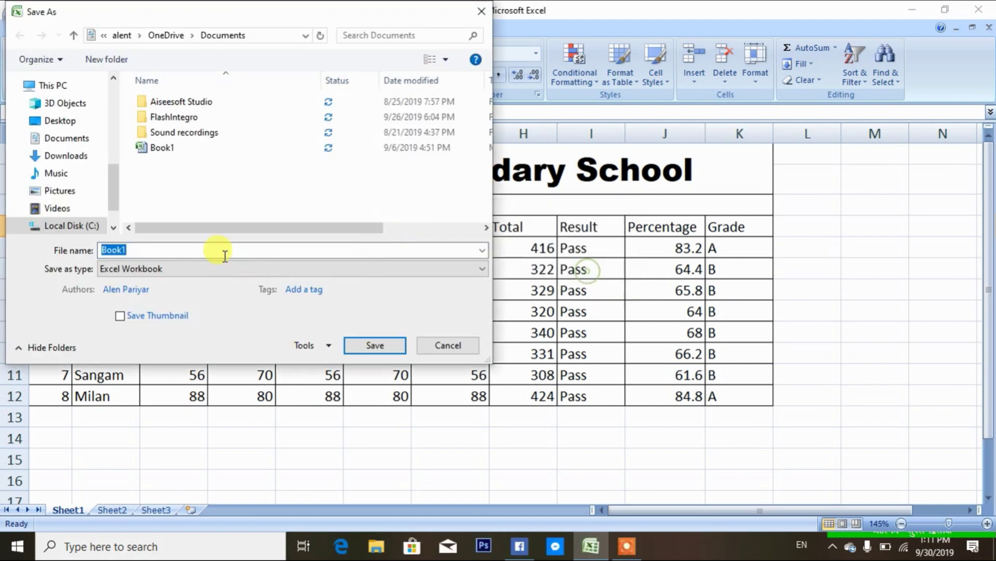
Save the mark sheet as Book14 and exit Excel.
left_click(220, 252)
type("4")
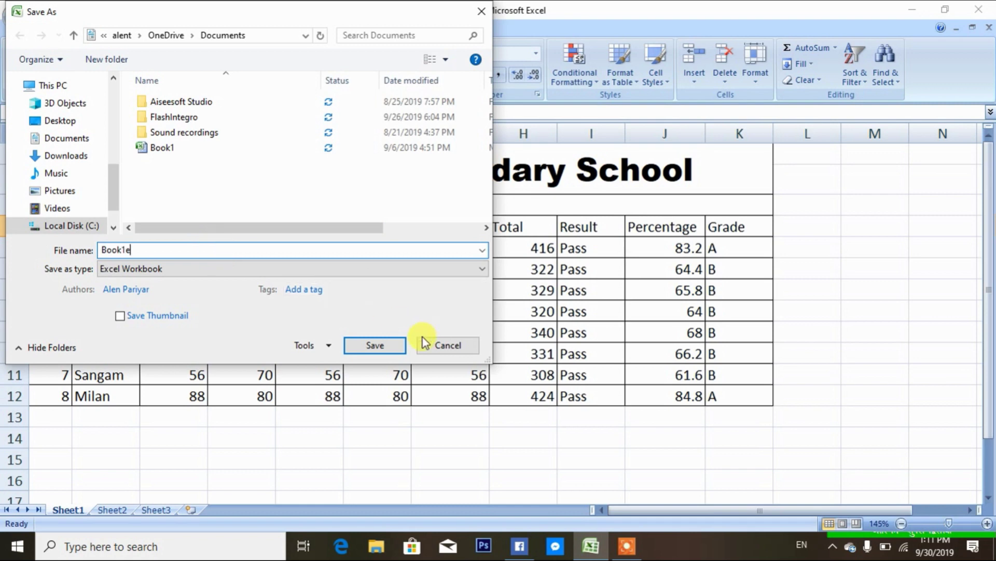
left_click(394, 346)
left_click(979, 10)
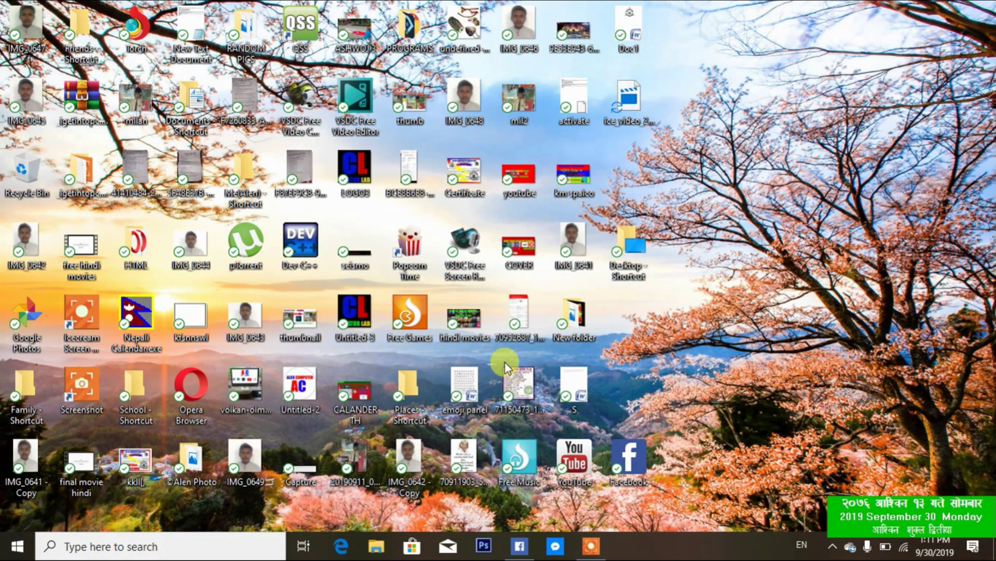
Search the Start menu for 'excel' and launch Microsoft Office Excel 2007.
key("super")
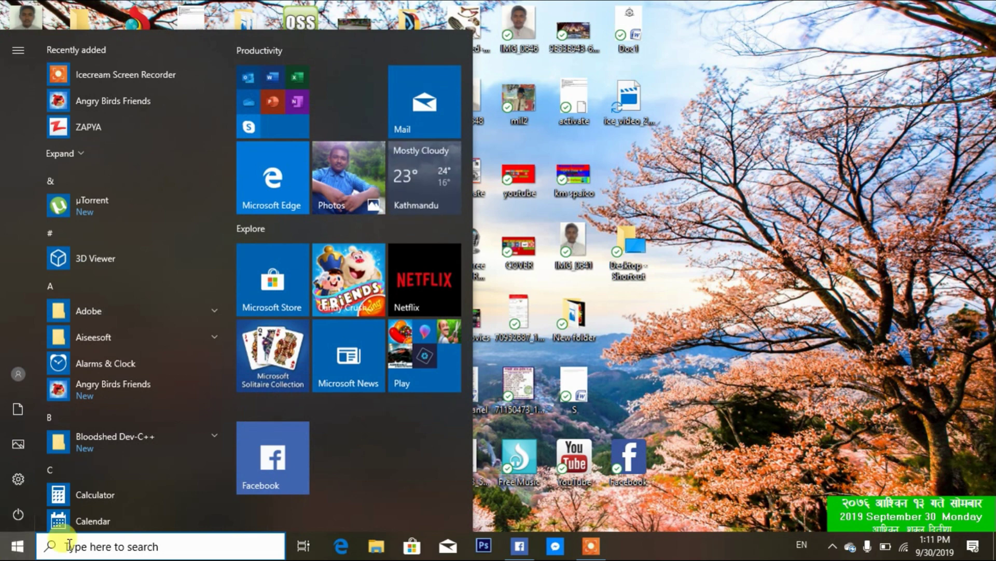
type("exce")
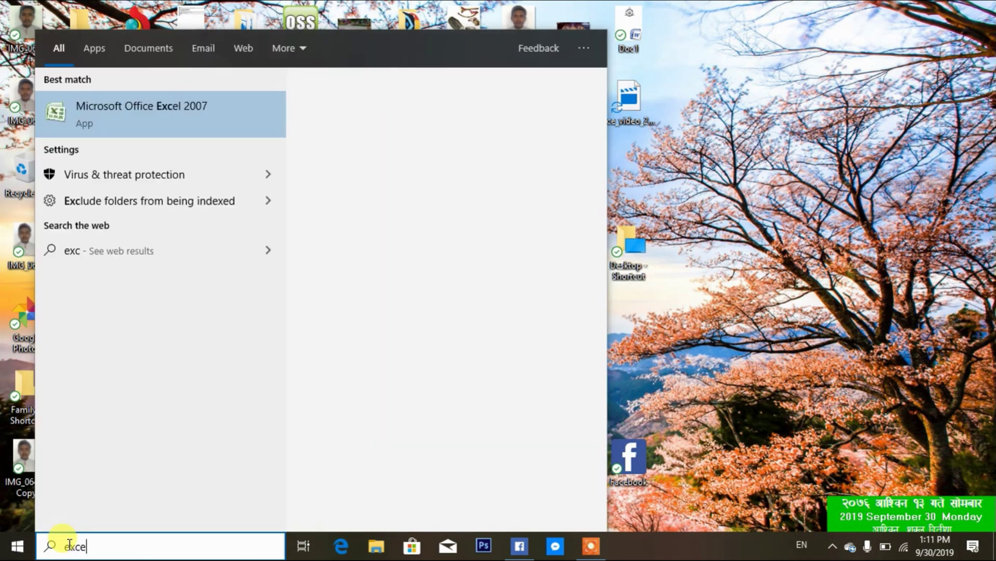
type("l")
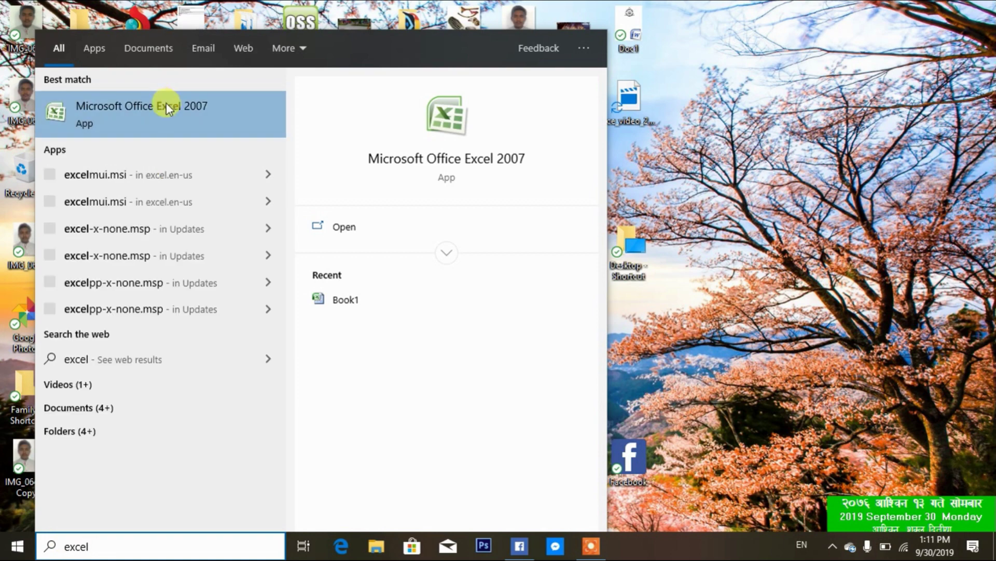
left_click(168, 107)
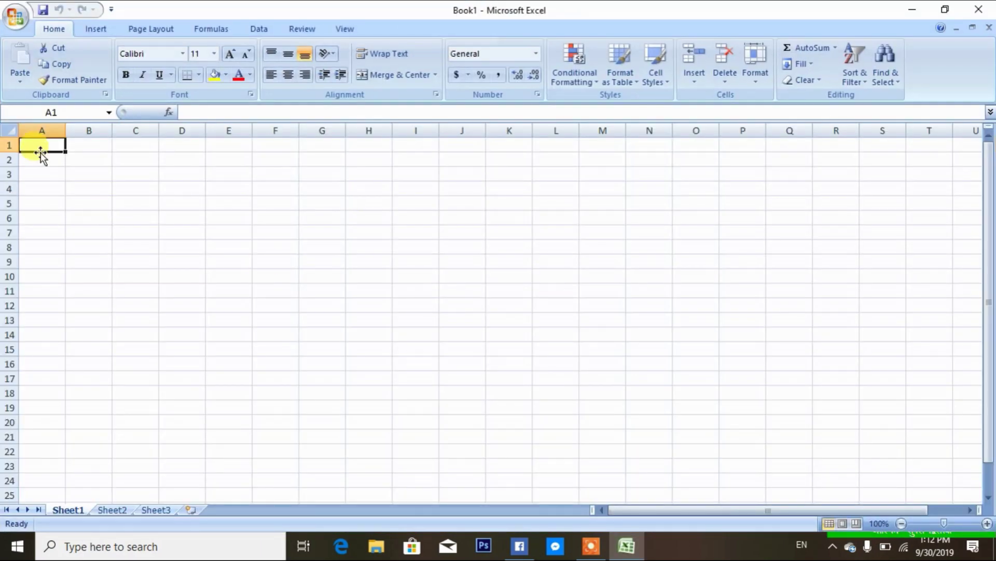
mouse_move(40, 146)
left_mouse_down()
mouse_move(640, 480)
mouse_move(804, 511)
mouse_move(836, 501)
mouse_move(181, 378)
mouse_move(61, 250)
left_mouse_up()
left_click(164, 213)
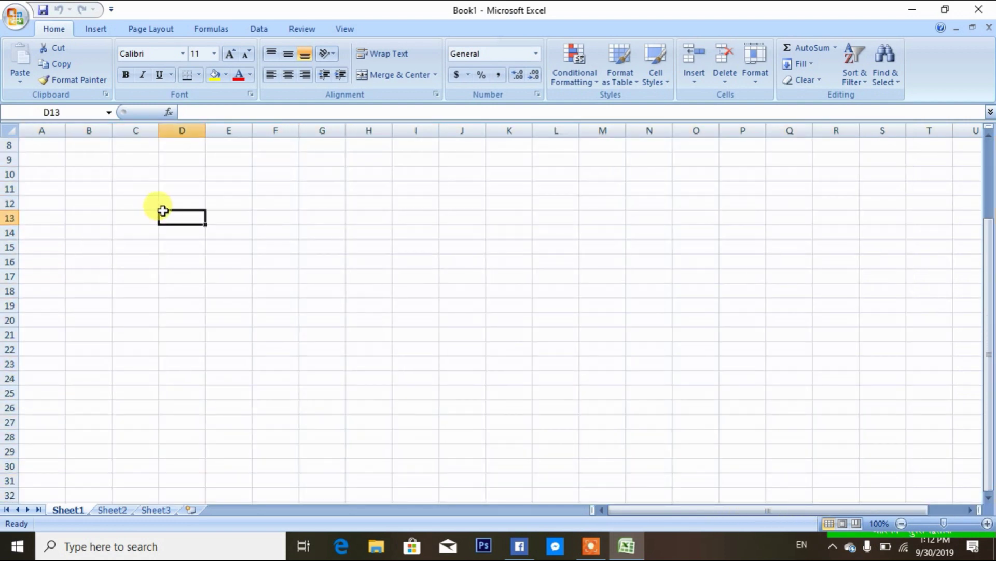
left_click(40, 147)
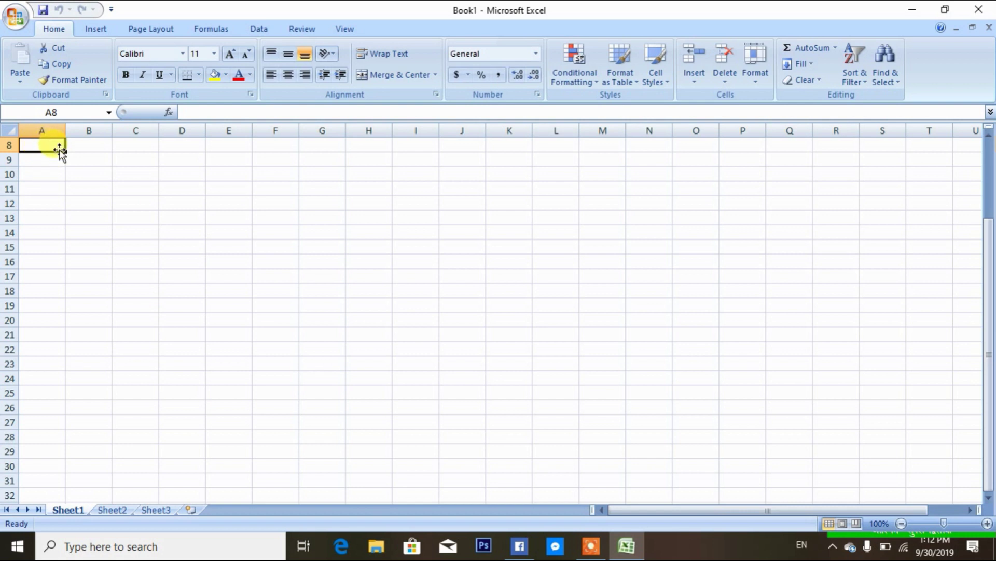
mouse_move(50, 145)
left_mouse_down()
mouse_move(269, 155)
mouse_move(404, 146)
mouse_move(413, 133)
left_mouse_up()
left_click(229, 340)
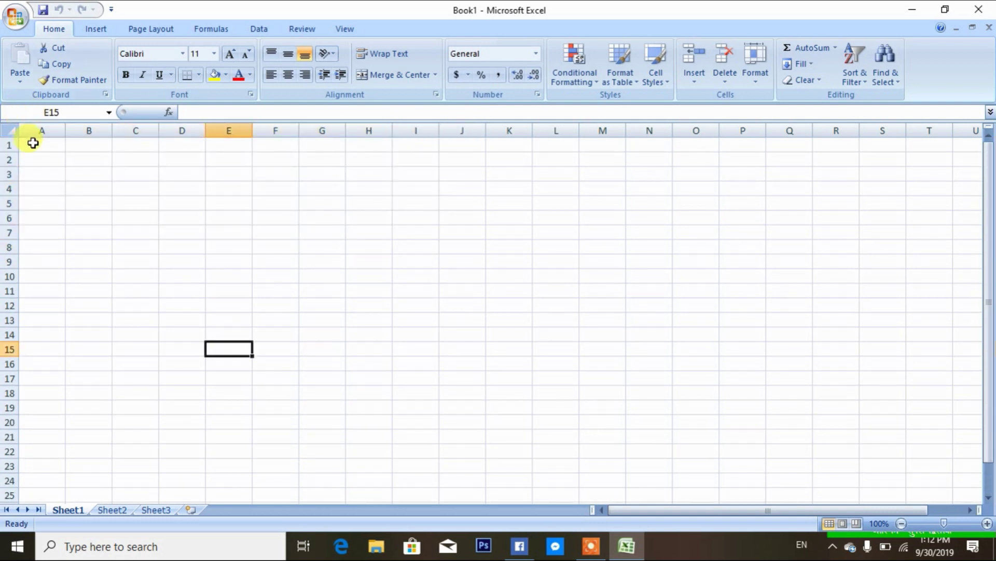
Merge and center cells A1:J2 as the title area.
left_click_drag(32, 143, 453, 170)
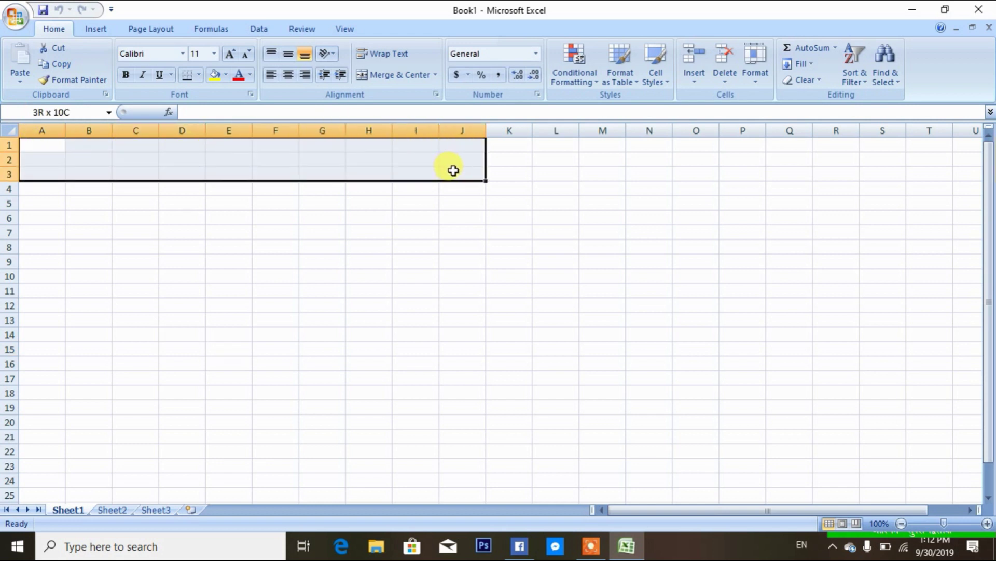
left_click_drag(453, 170, 413, 171)
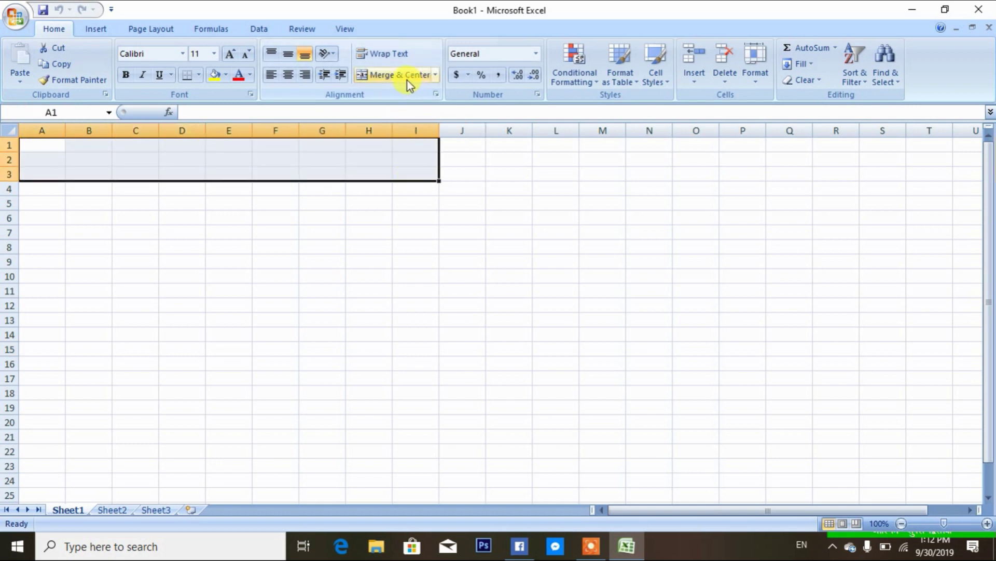
left_click(409, 201)
left_click_drag(37, 145, 452, 159)
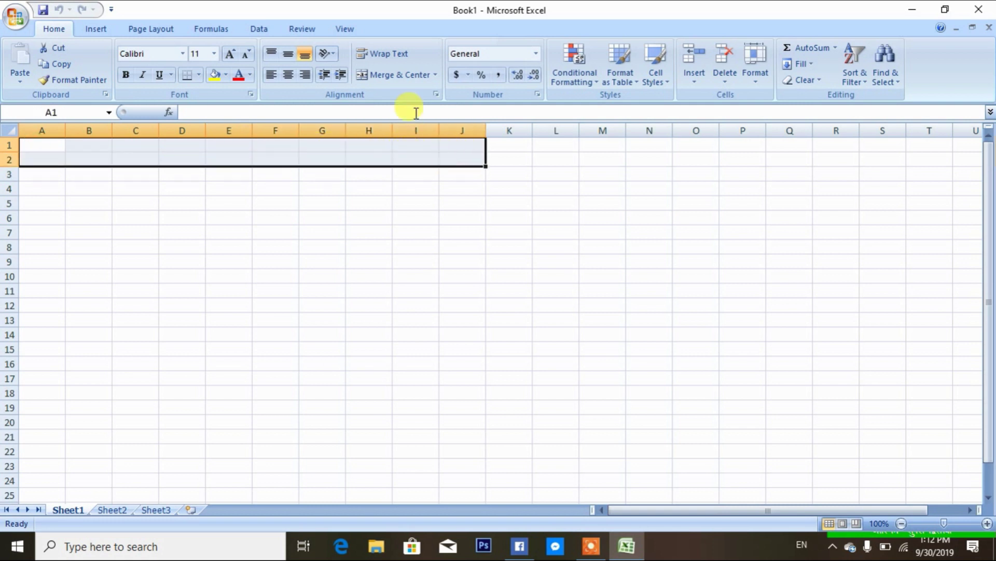
left_click(399, 77)
Enter the title 'Bhaktinamuna Secondary School' in the merged cell.
double_click(257, 154)
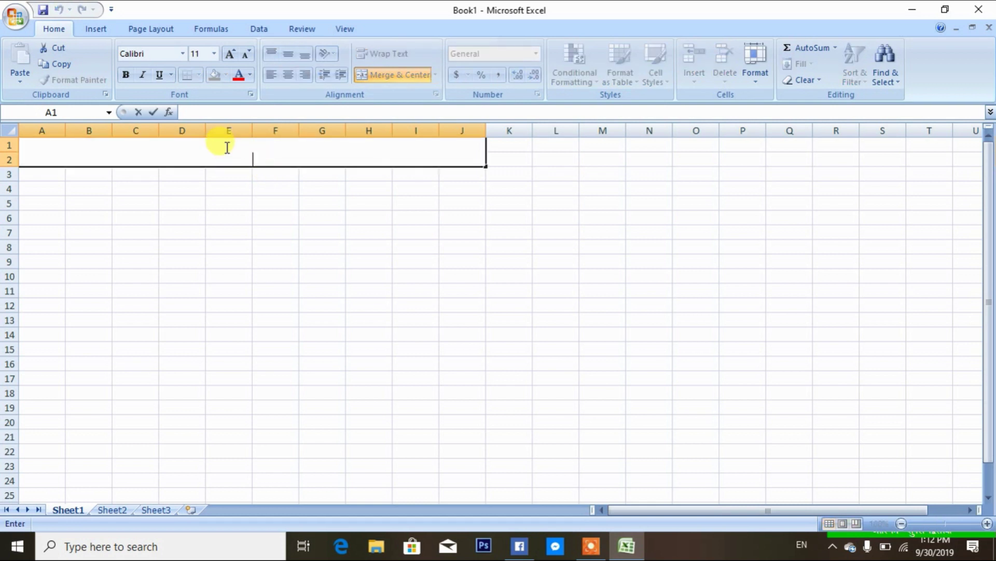
type("hakt")
type("inM")
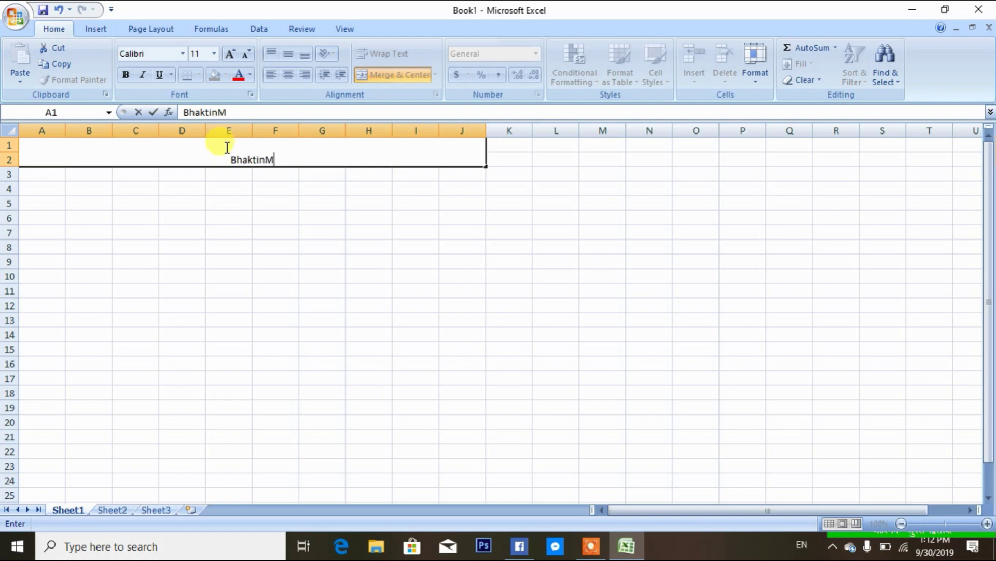
type("UN")
key("BackSpace")
key("BackSpace")
key("BackSpace")
type("amuna")
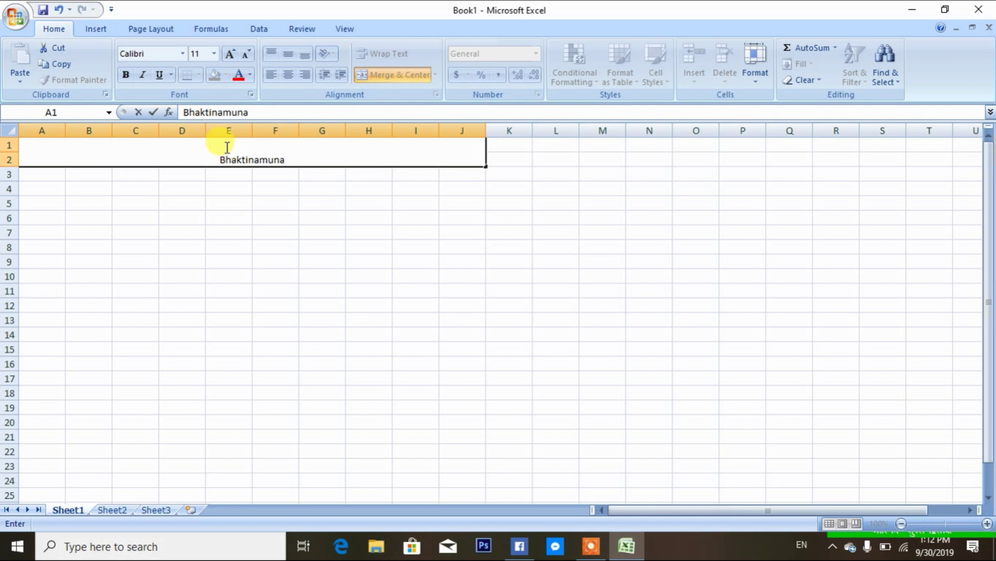
type(" Secon")
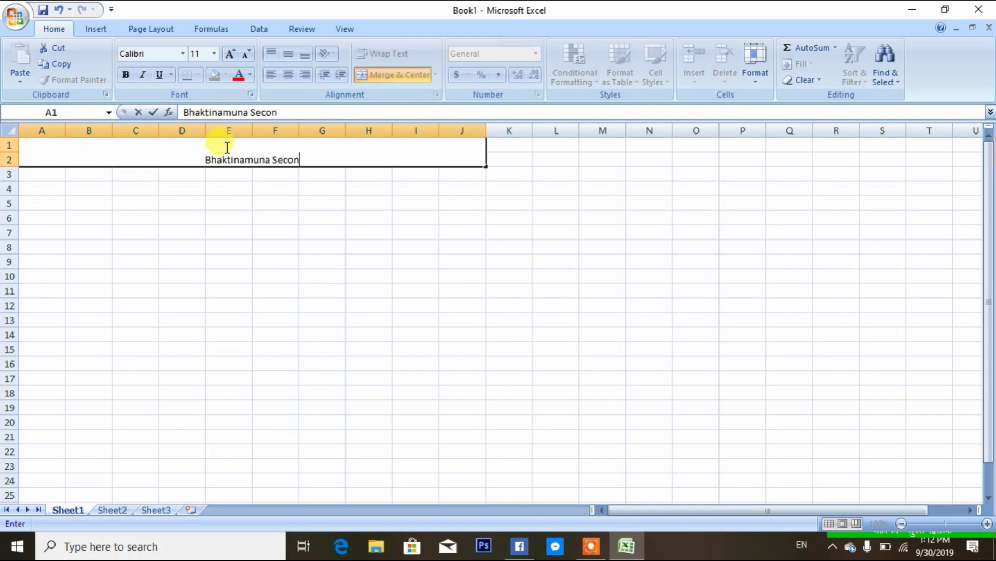
type("dary Sc")
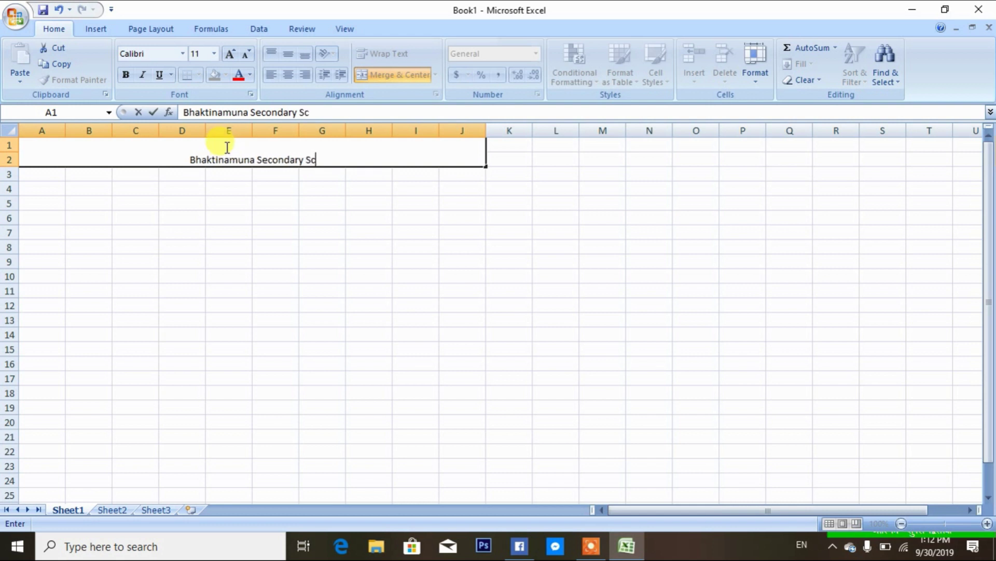
type("hool")
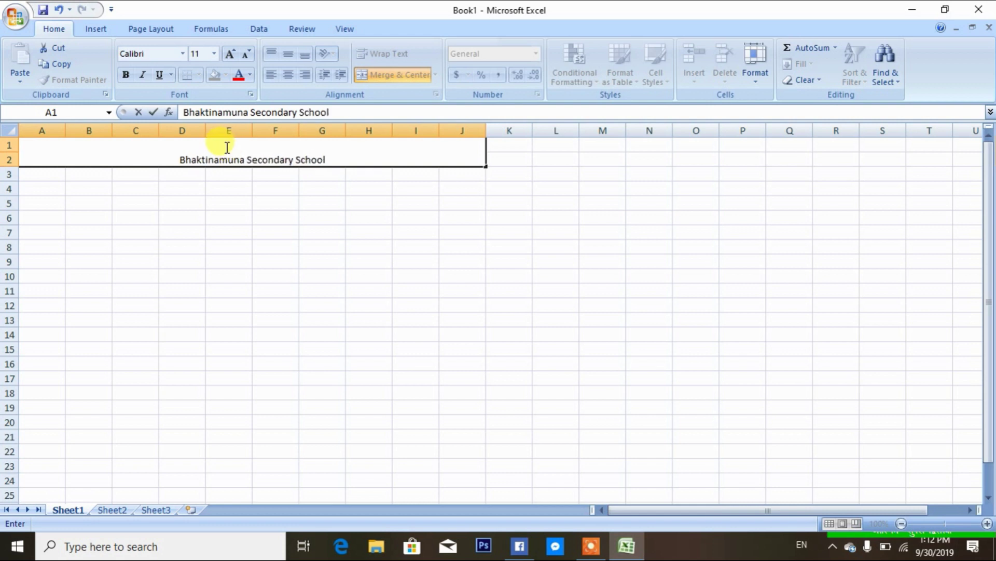
key("ctrl+Return")
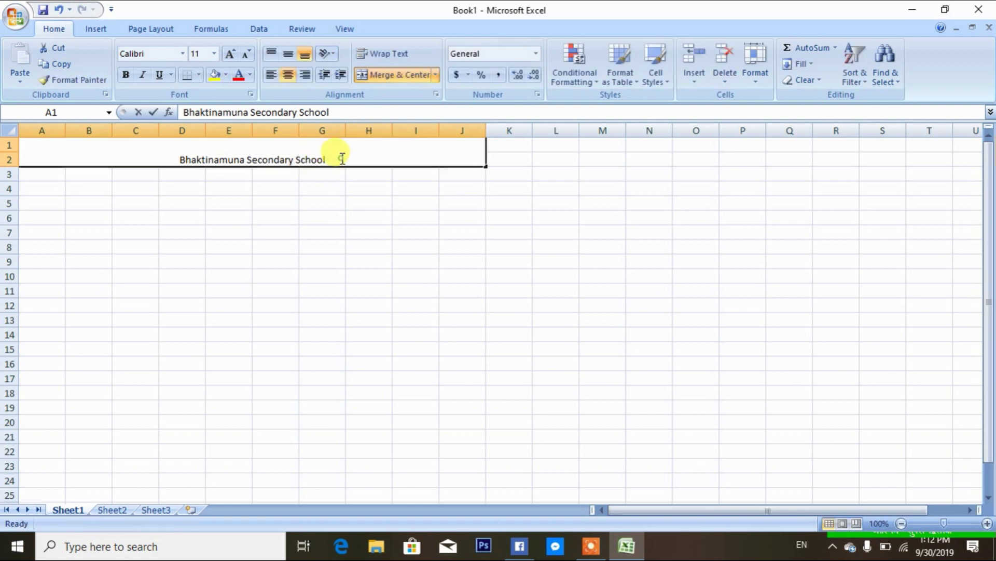
Make the school title bold and enlarge it to size 20.
double_click(342, 158)
left_click_drag(342, 158, 21, 159)
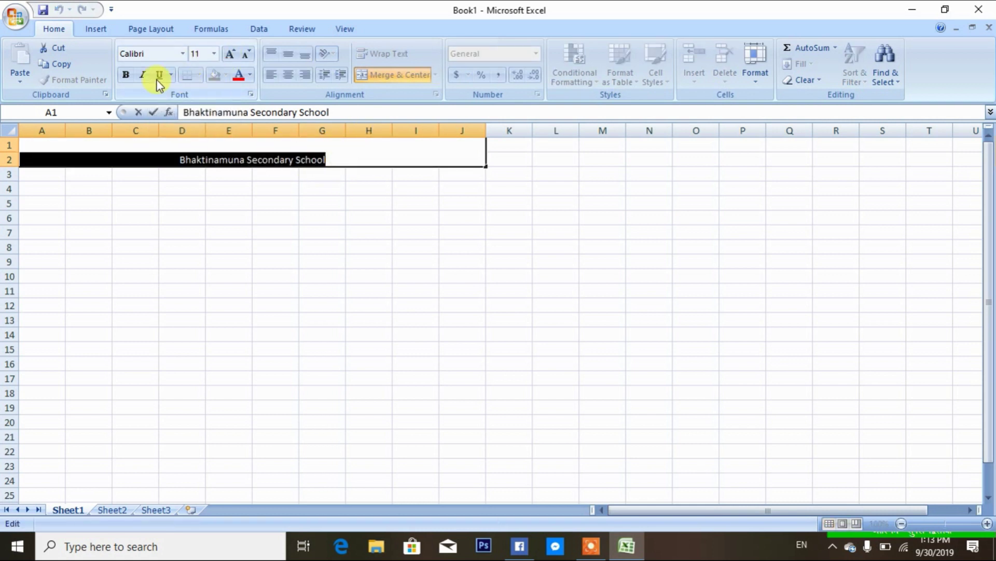
left_click(126, 74)
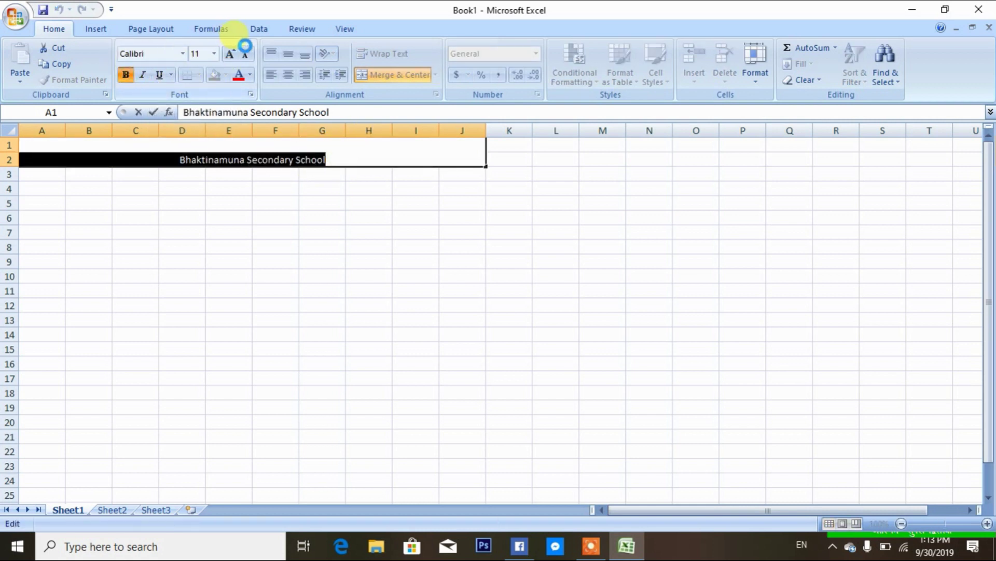
left_click(230, 54)
left_click(230, 54)
left_click(230, 54)
left_click(230, 54)
left_click(230, 54)
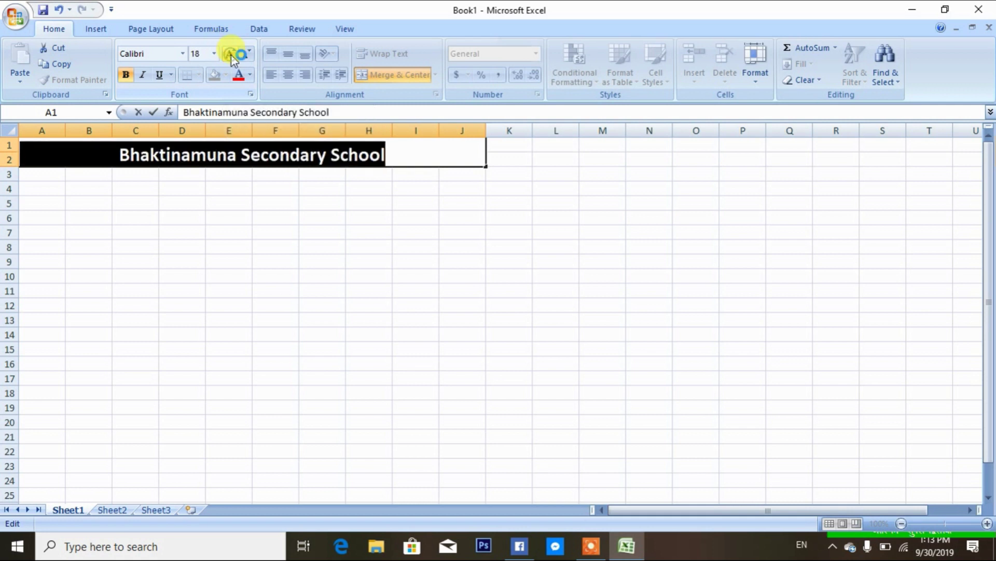
Change the title font to Impact.
left_click(183, 53)
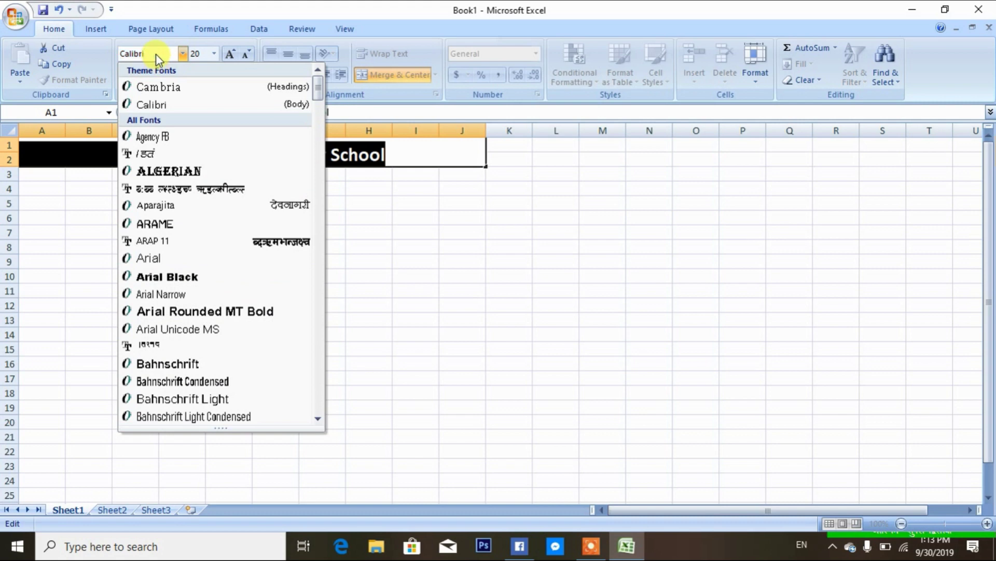
key("BackSpace")
key("BackSpace")
key("BackSpace")
key("BackSpace")
key("BackSpace")
key("BackSpace")
key("BackSpace")
type("Impact")
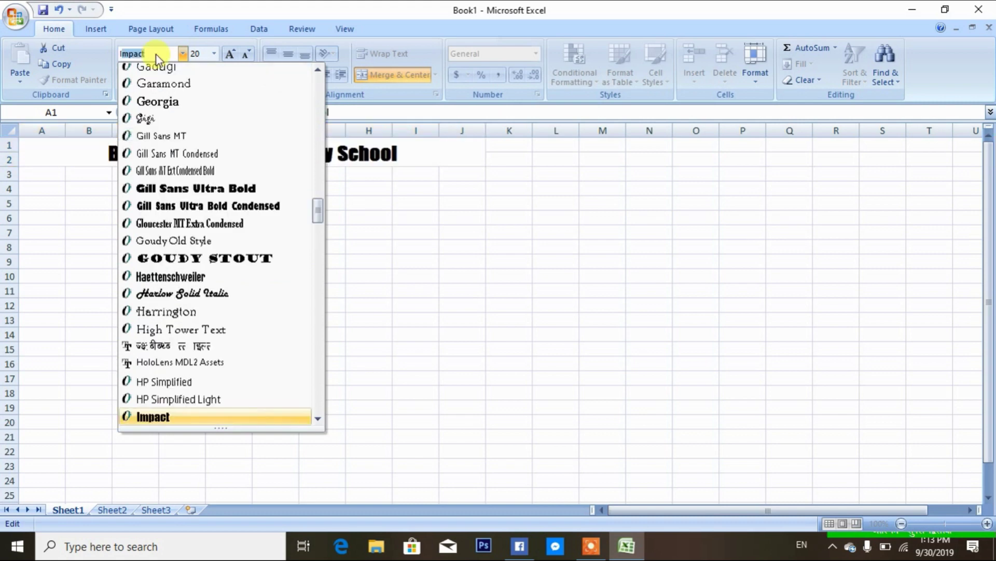
key("Return")
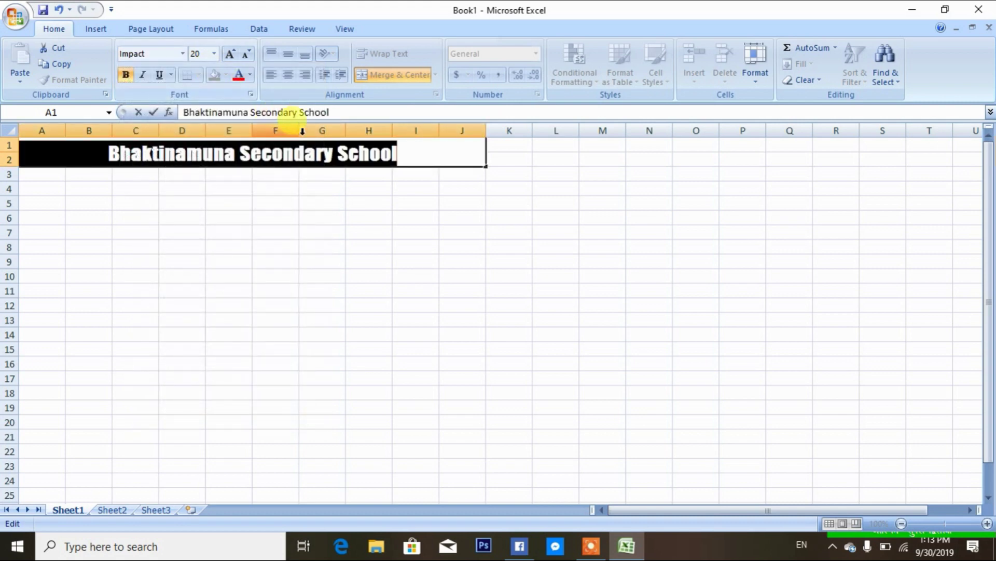
left_click(358, 155)
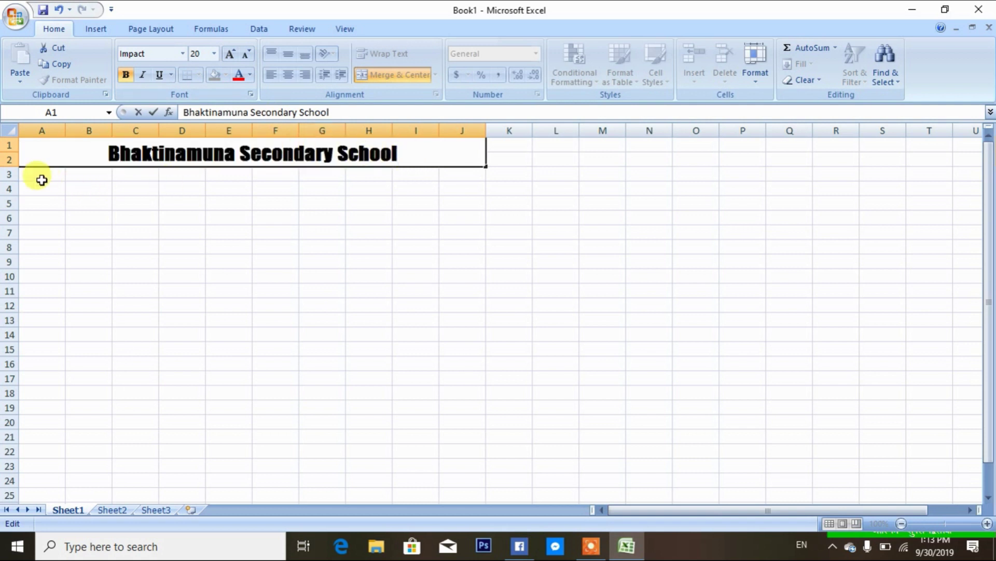
mouse_move(40, 176)
left_mouse_down()
mouse_move(271, 162)
mouse_move(341, 177)
mouse_move(454, 172)
left_mouse_up()
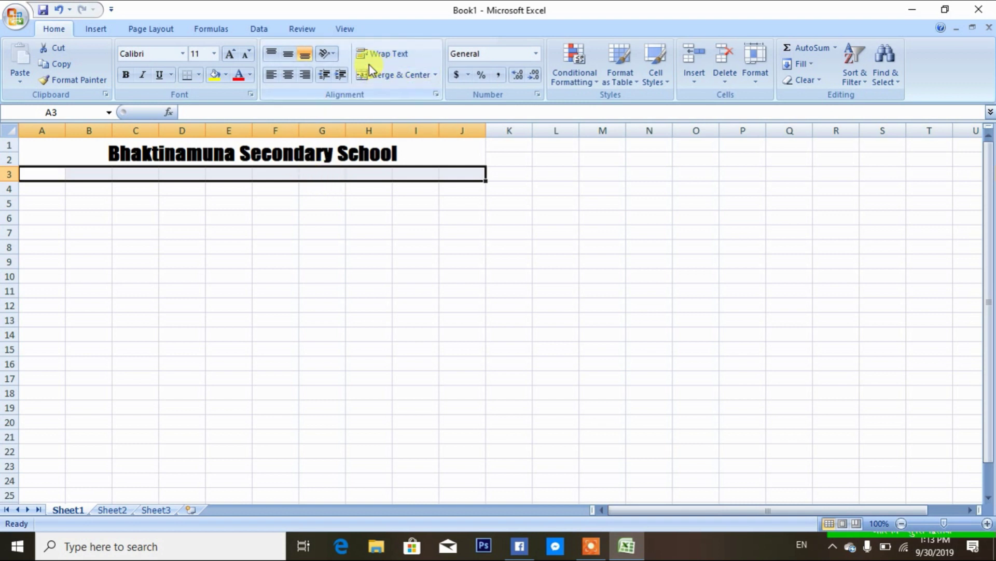
Merge row 3 across A3:J3 and enter the address 'Balune, Lamjung'.
left_click(383, 74)
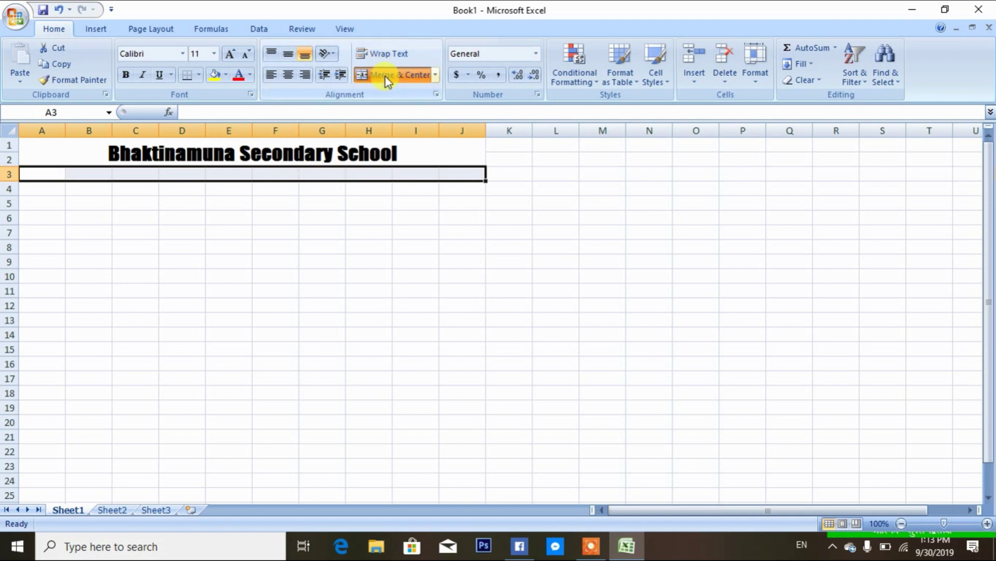
double_click(213, 176)
type("Bal")
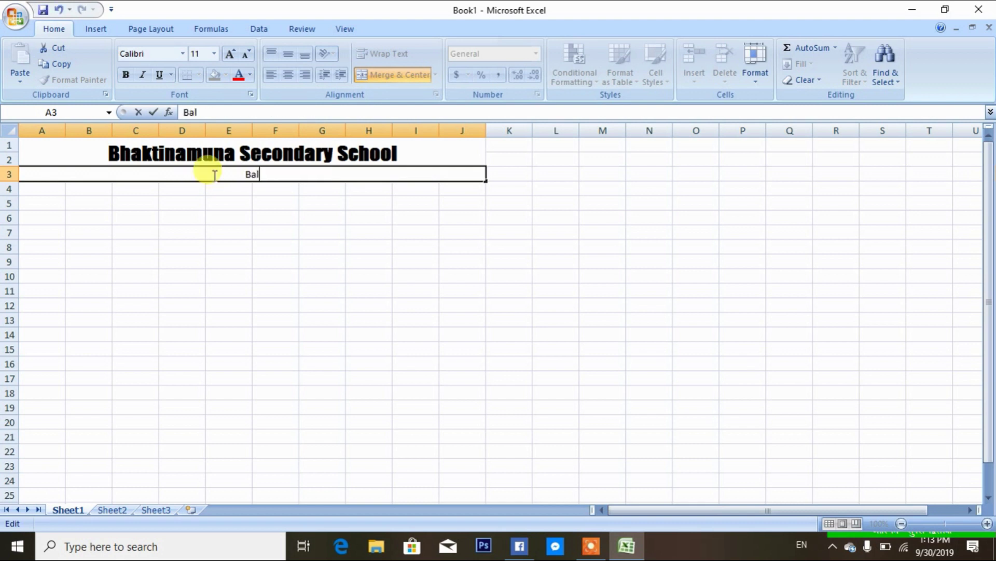
type("une,")
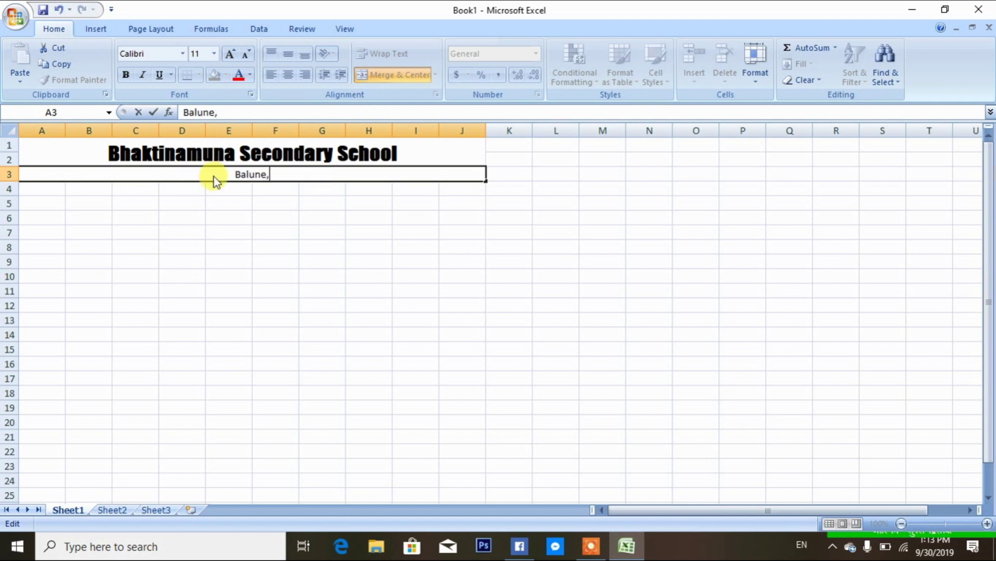
type(" K")
key("BackSpace")
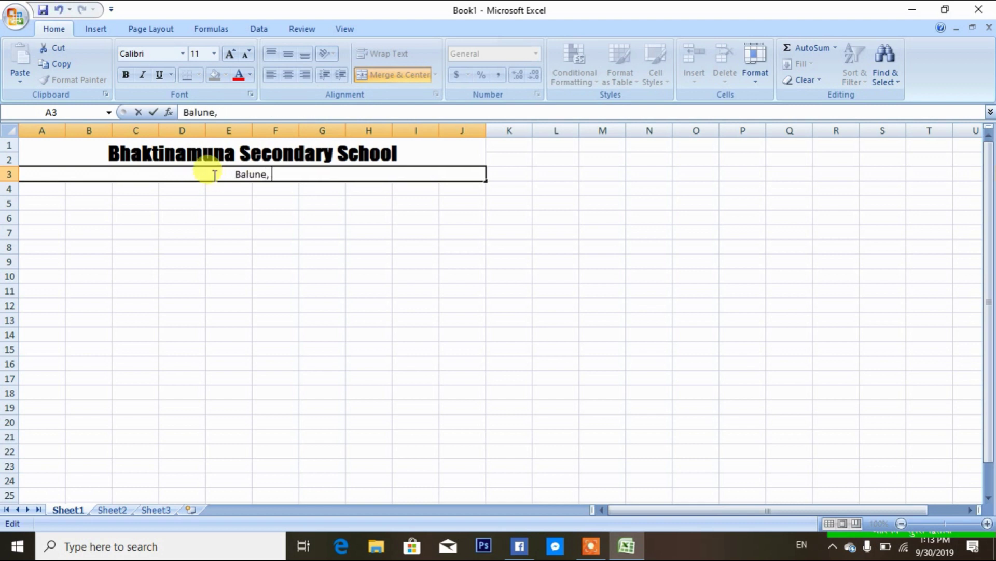
type("Lamju")
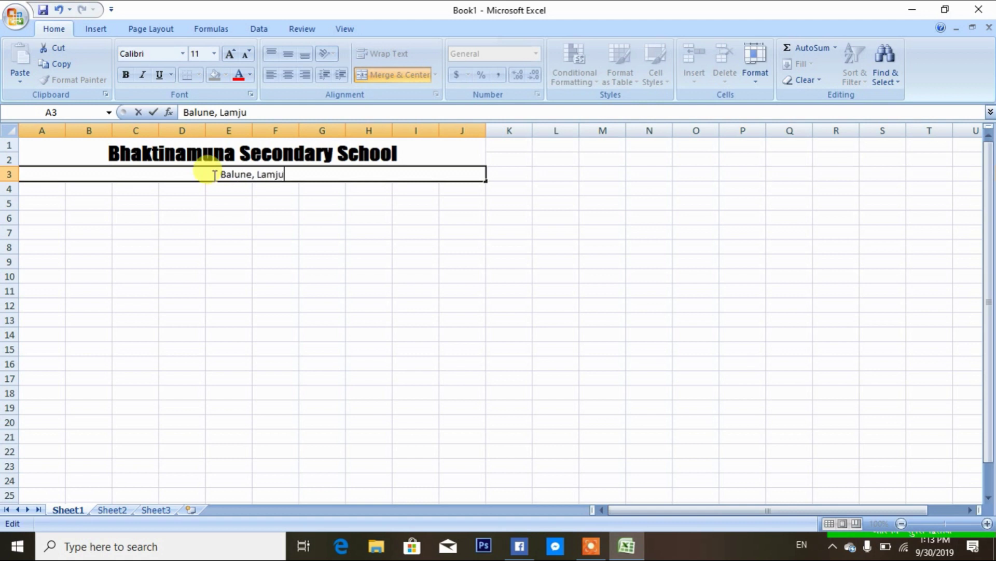
type("ng")
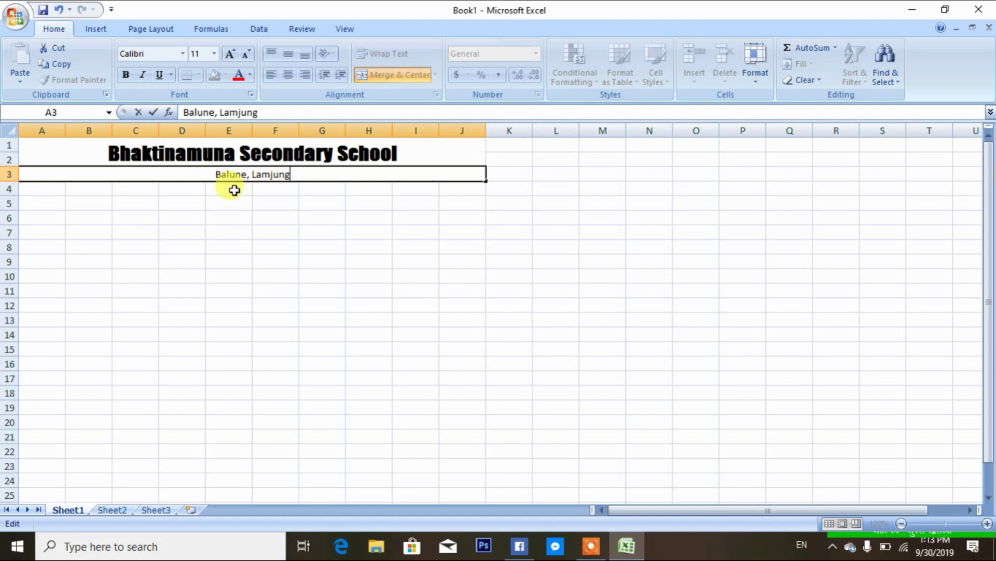
left_click(40, 192)
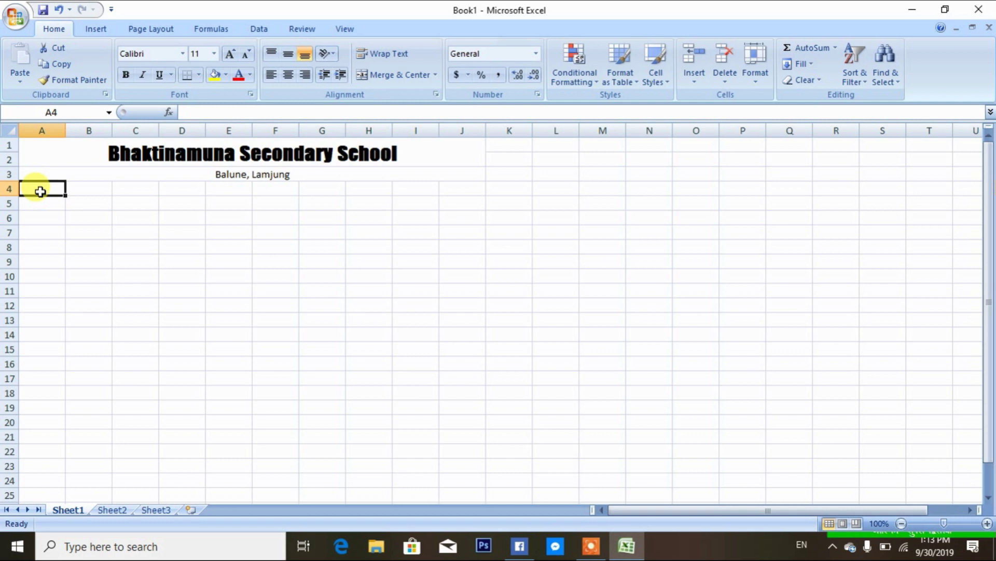
Enter the headings S.N, Name and English in A4:C4.
type("S.N")
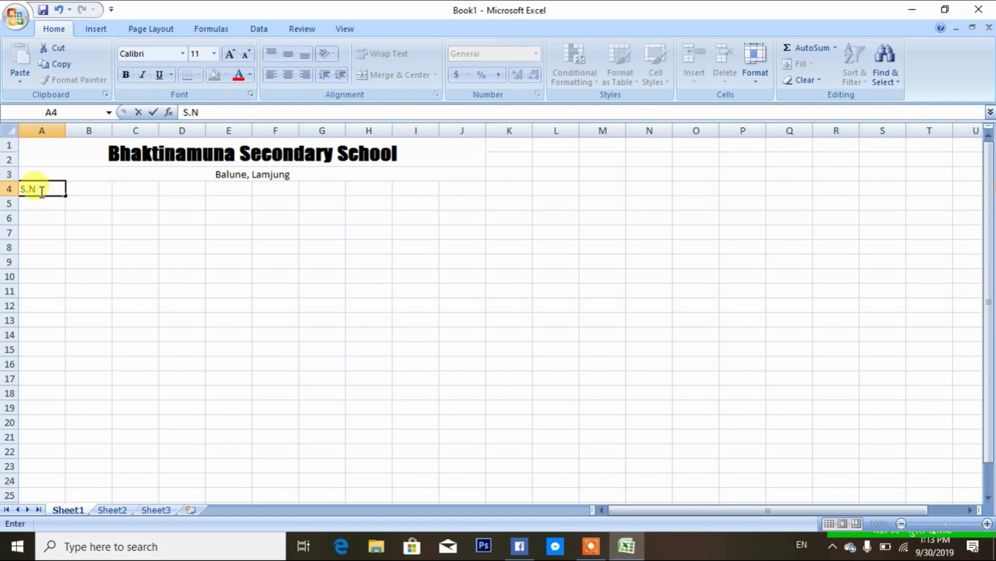
key("Tab")
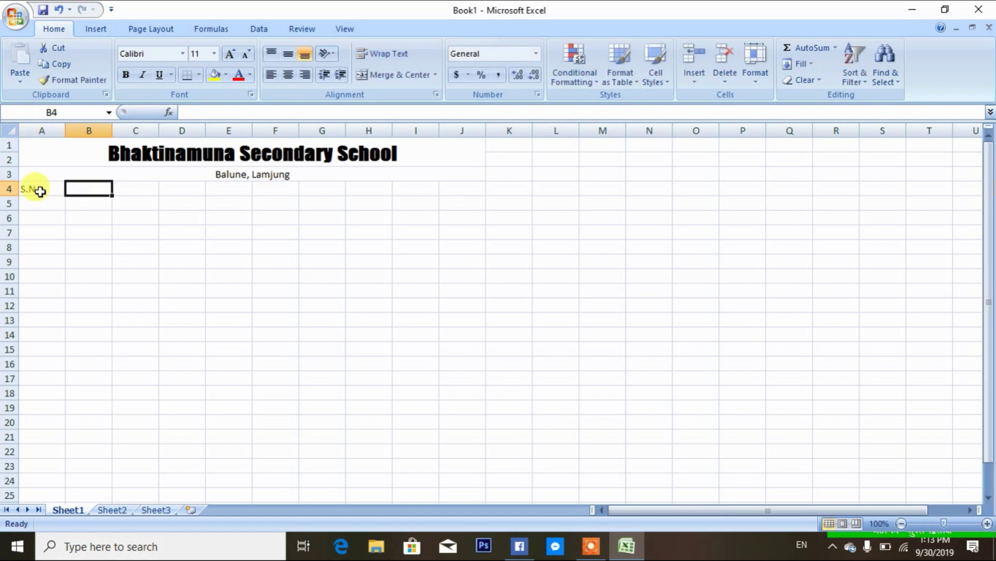
type("Name")
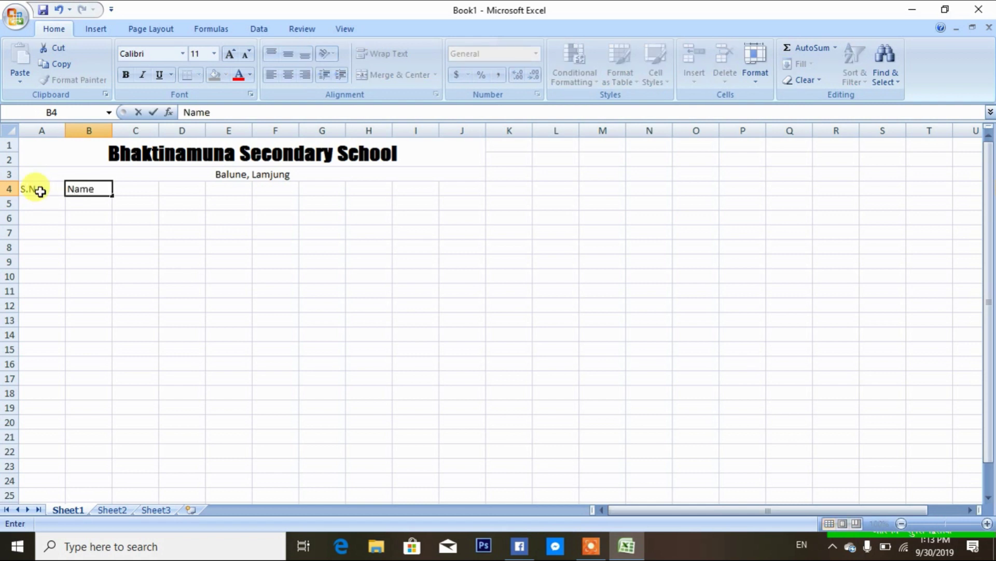
key("Tab")
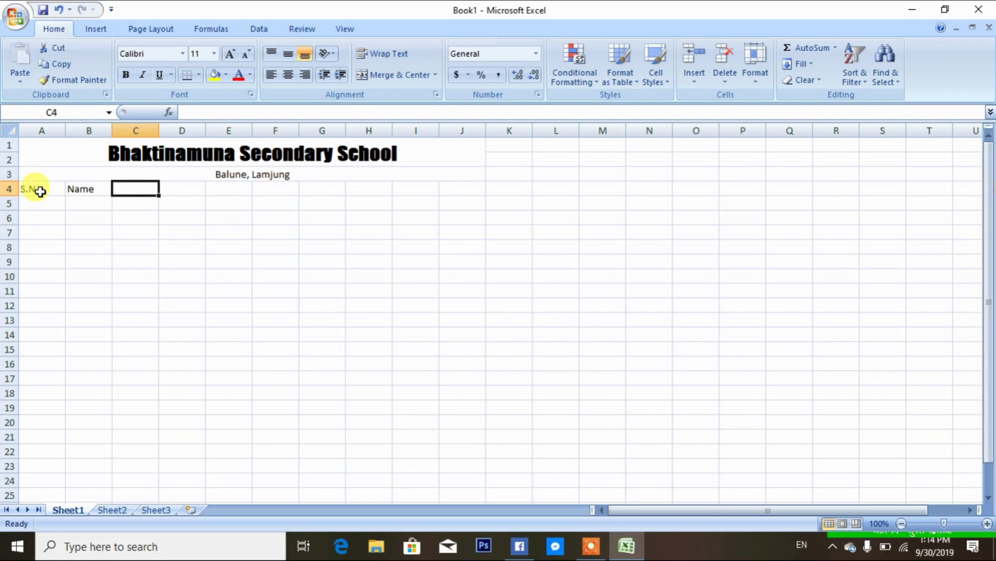
type("S")
key("BackSpace")
type("E")
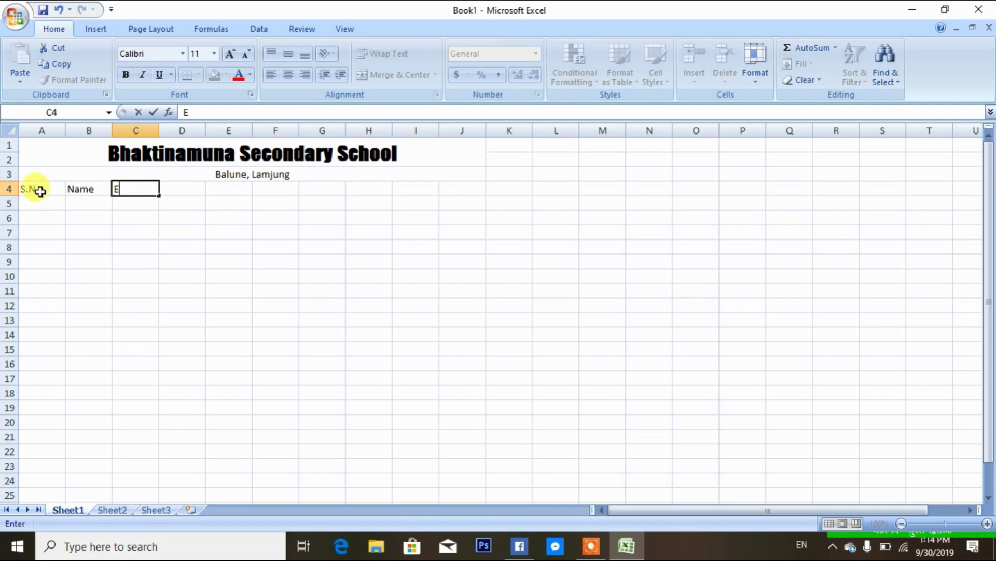
type("nglis")
type("h")
key("Tab")
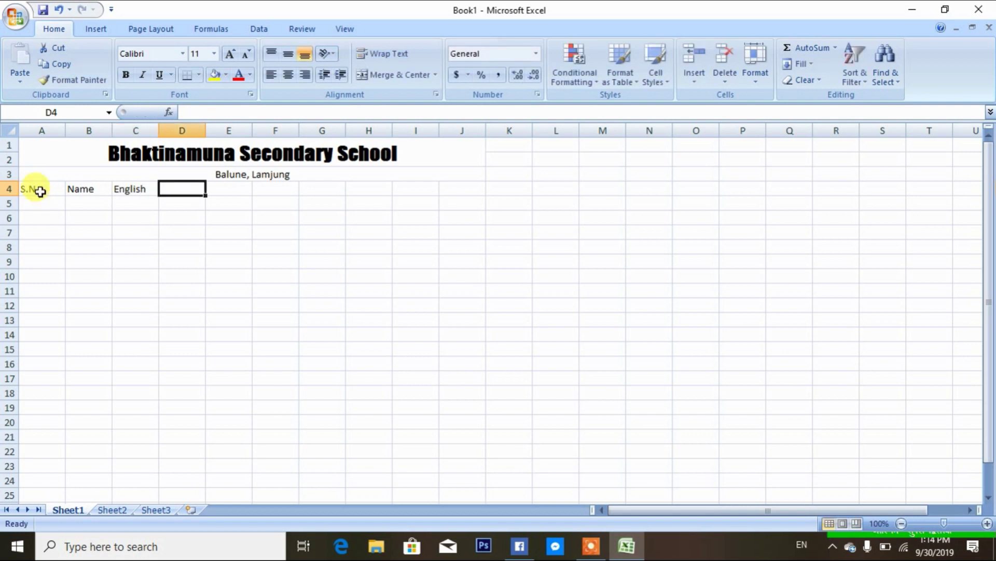
Enter the headings Nepali, Account and Economics in D4:F4.
type("Nepali")
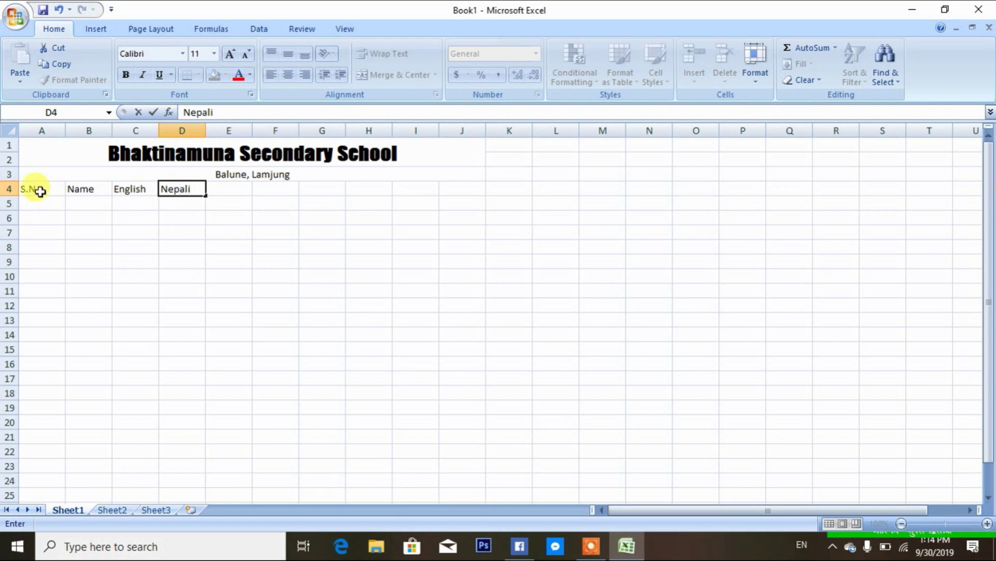
key("Tab")
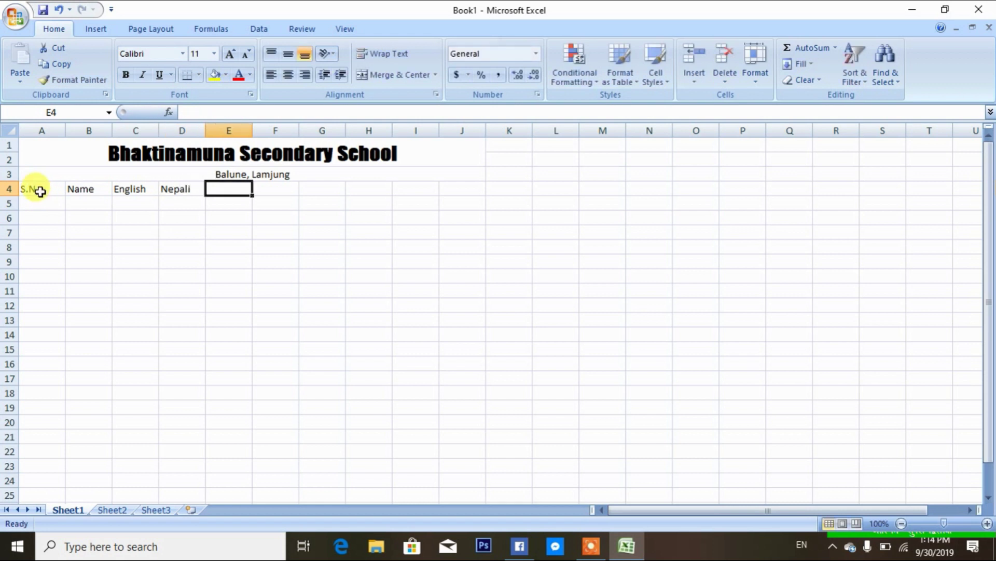
type("Account")
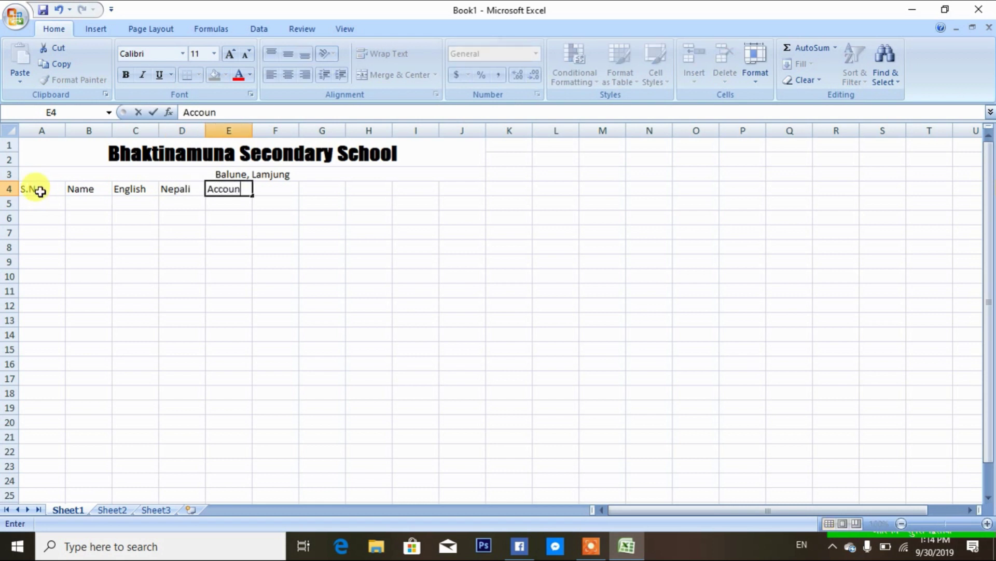
key("Tab")
type("E")
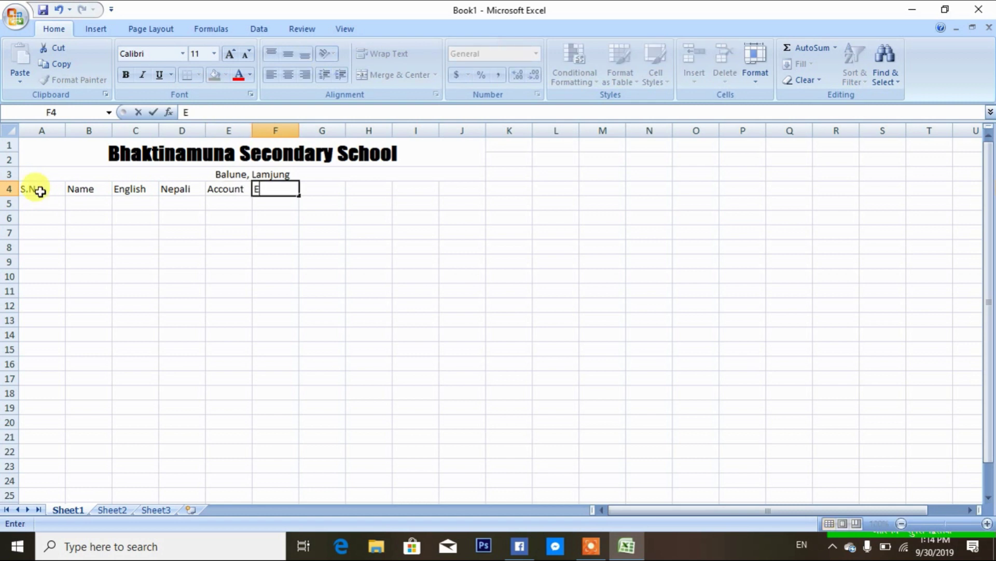
type("conomi")
type("cs")
key("Tab")
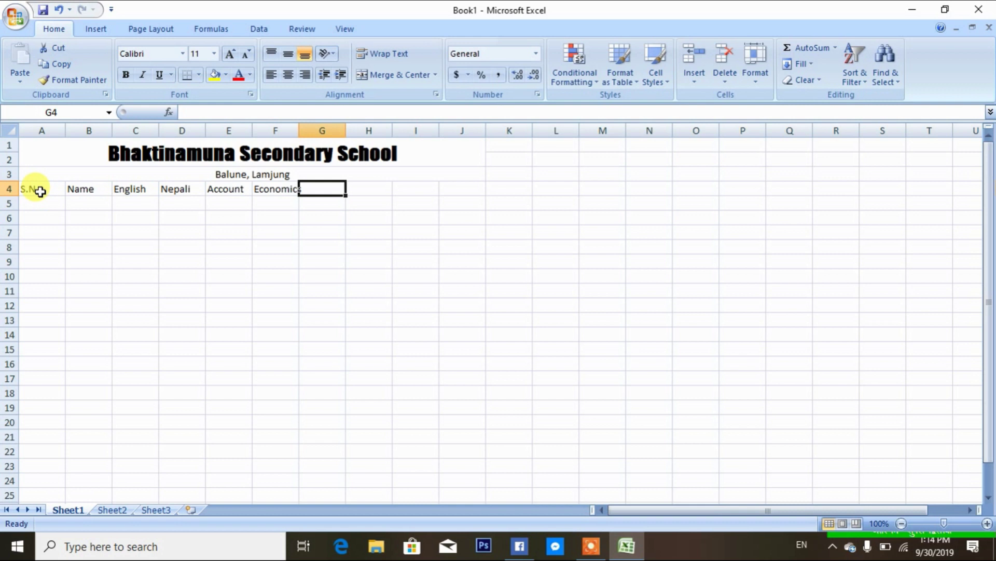
Widen column F to fit Economics and add the Business and Total headings.
left_click_drag(299, 130, 315, 132)
double_click(327, 189)
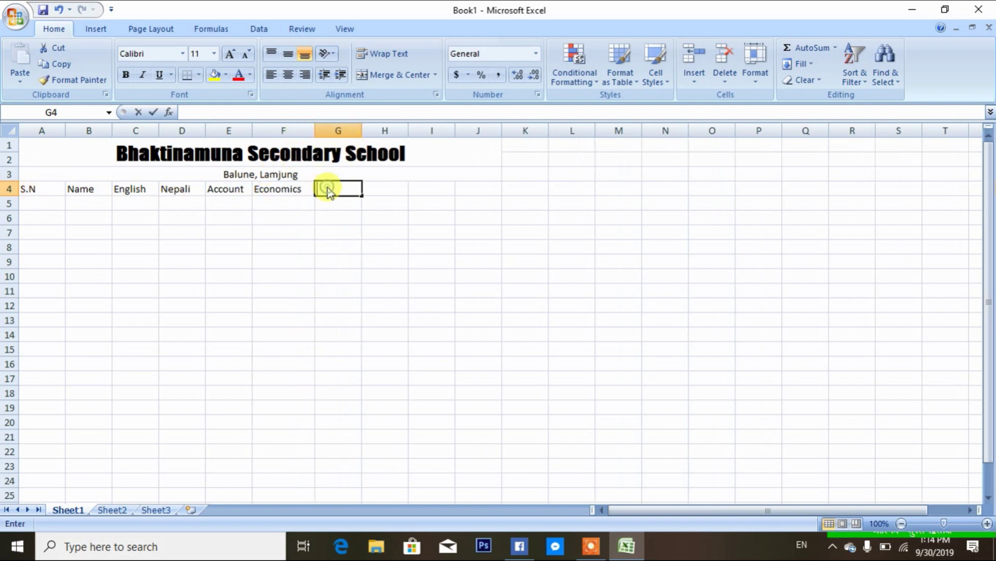
type("Busine")
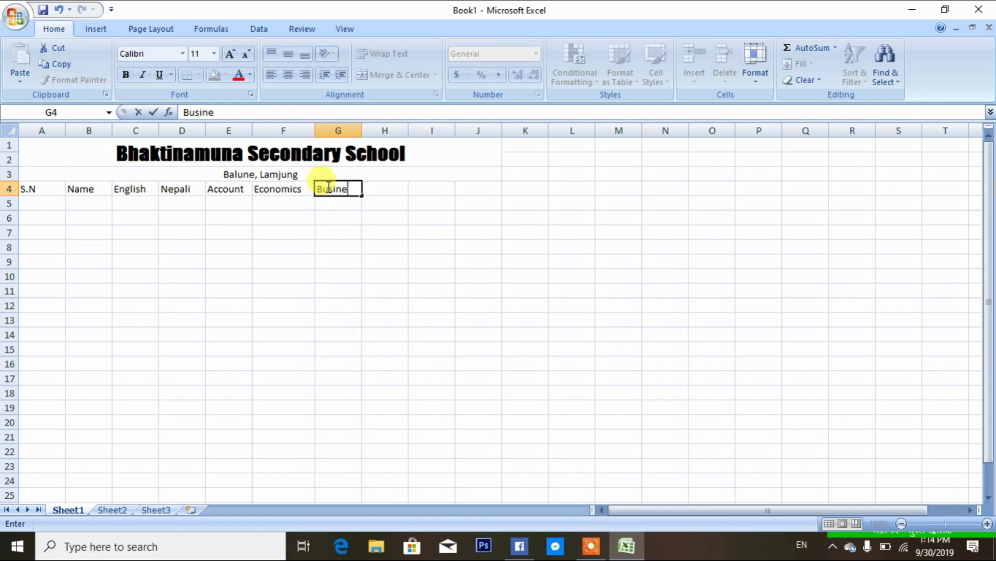
type("ss")
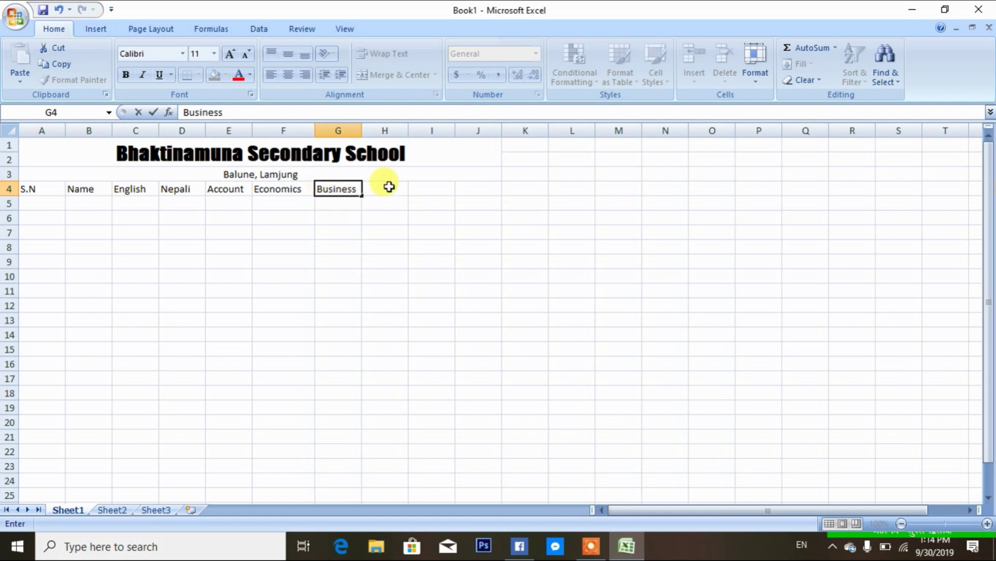
left_click(389, 187)
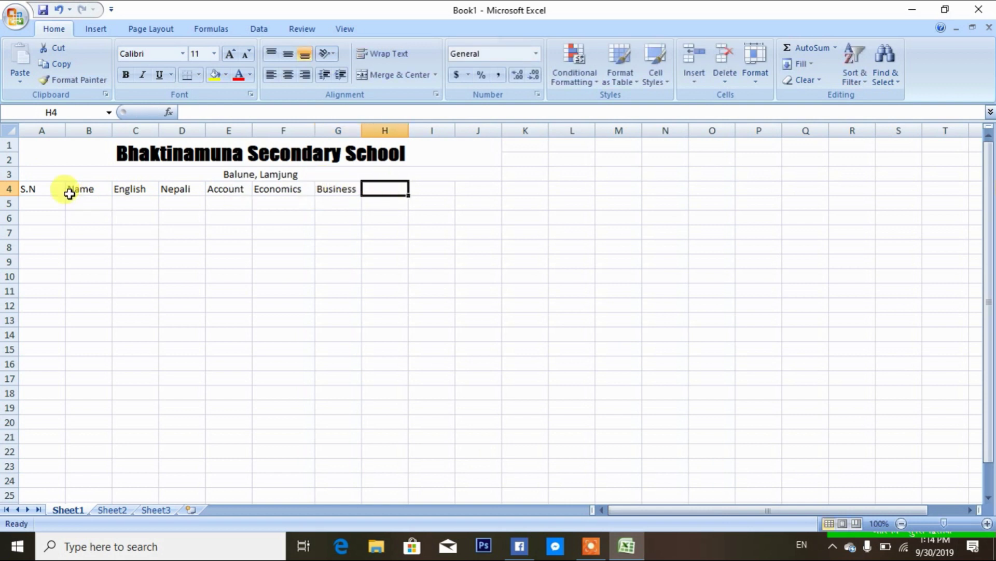
left_click_drag(133, 189, 287, 176)
left_click(369, 189)
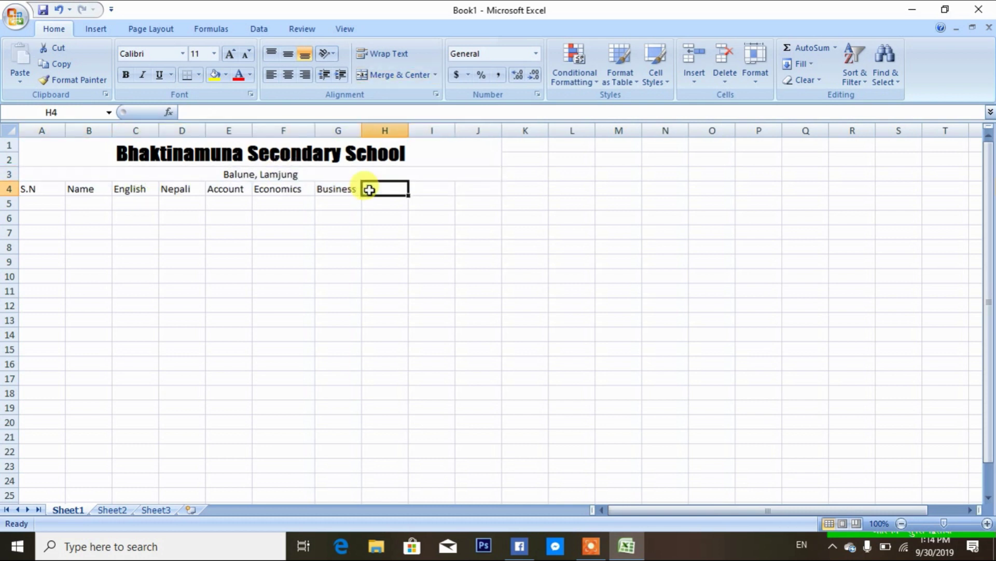
type("Tot")
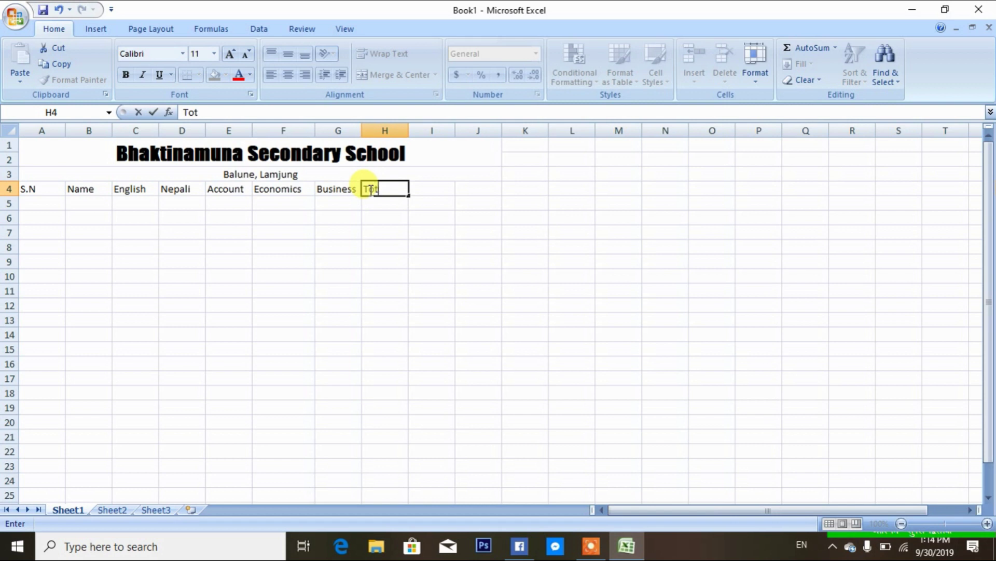
type("al")
left_click(419, 191)
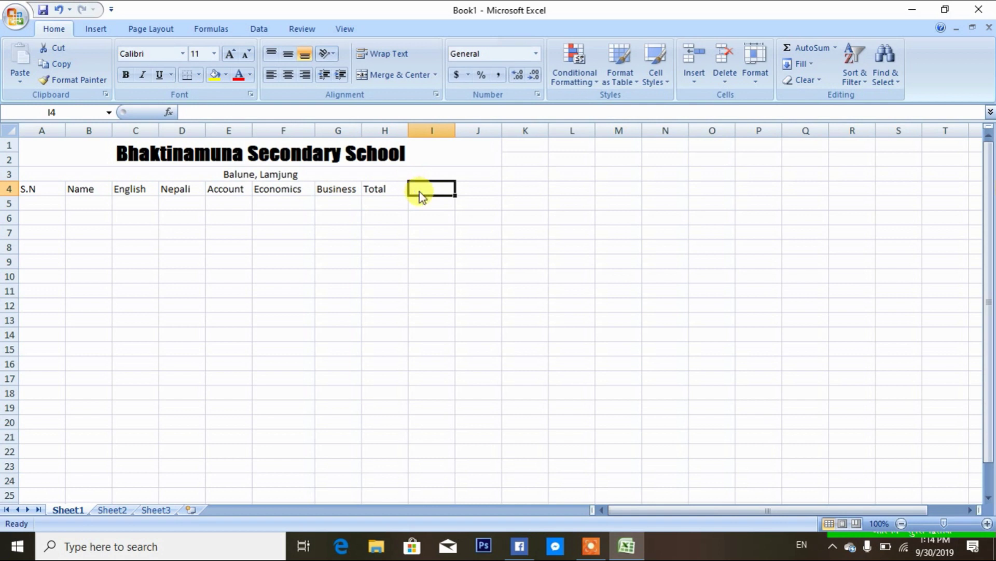
Add the Result, Percentage and Grade headings, widening column J to fit Percentage.
type("Ru")
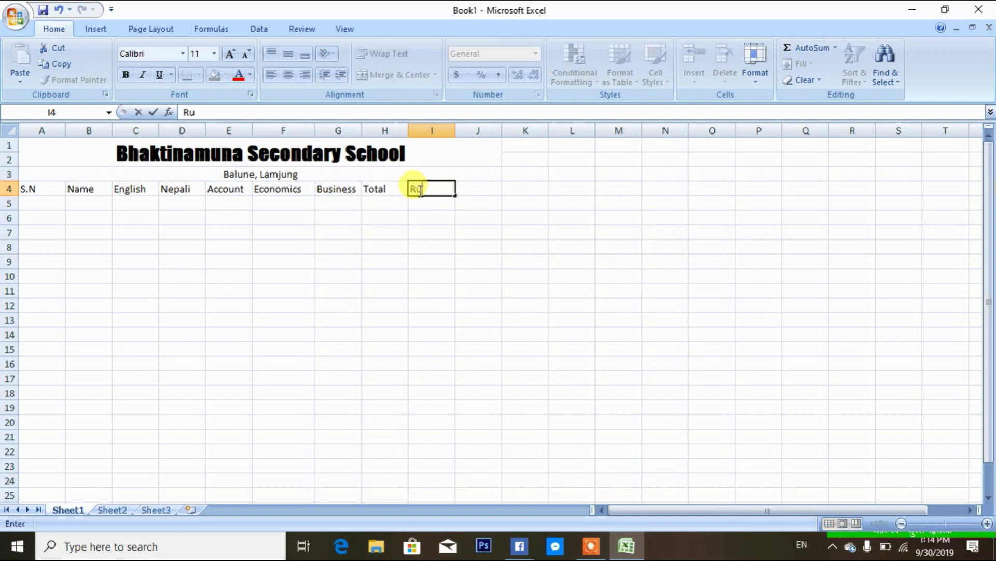
key("BackSpace")
type("esulk")
key("BackSpace")
type("t")
key("Tab")
type("P")
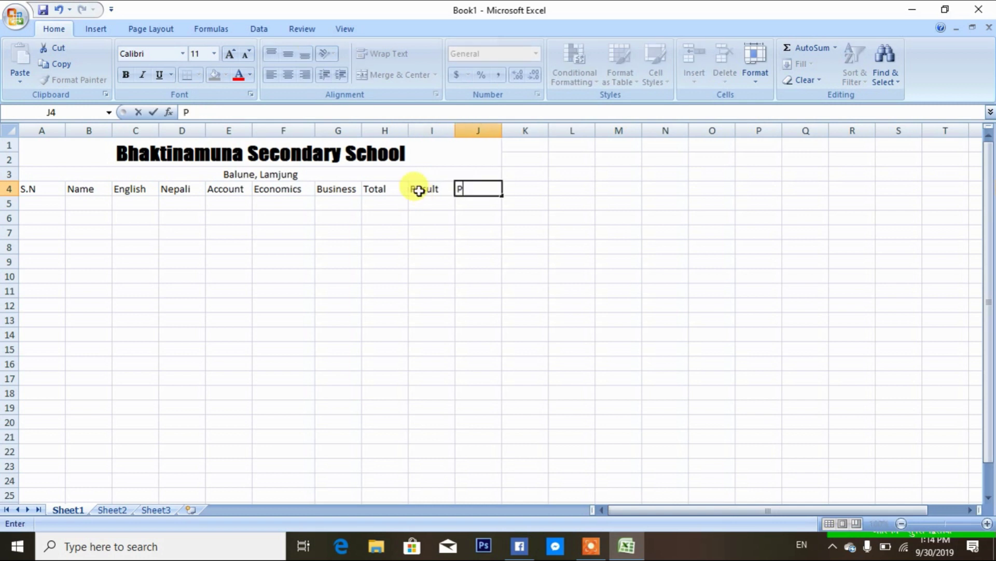
type("erce")
type("nt")
type("ag")
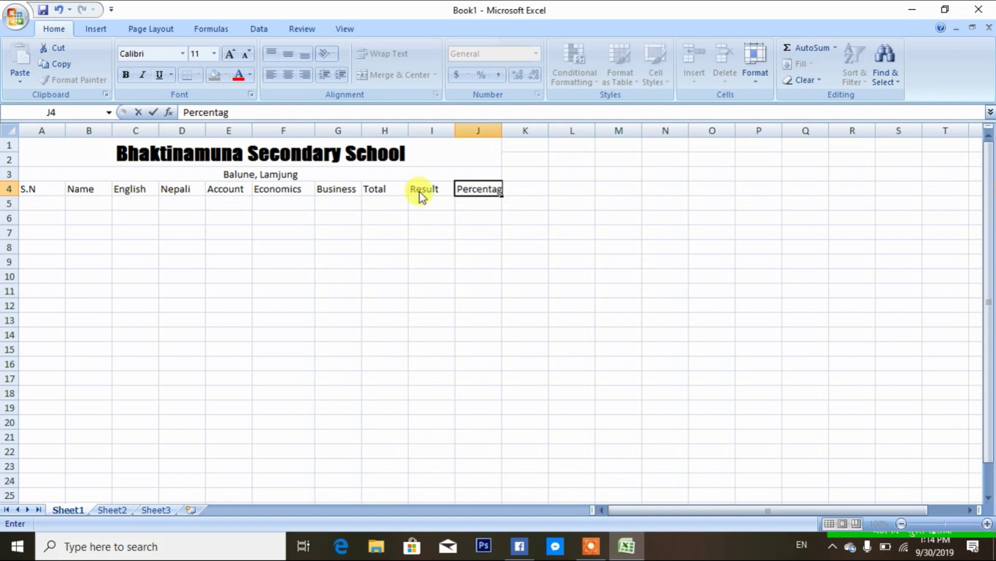
type("e")
key("Tab")
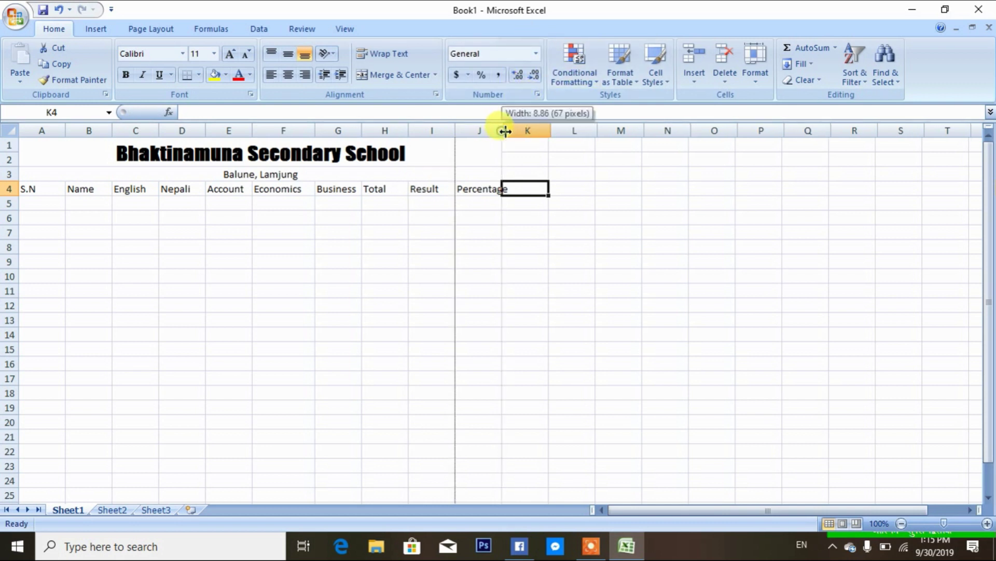
left_click_drag(502, 131, 511, 130)
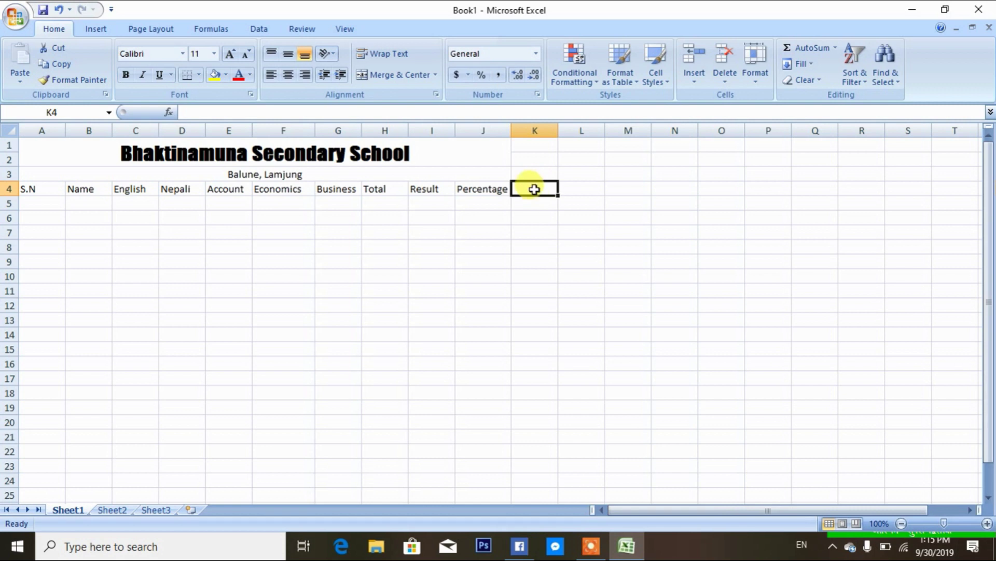
type("Grad")
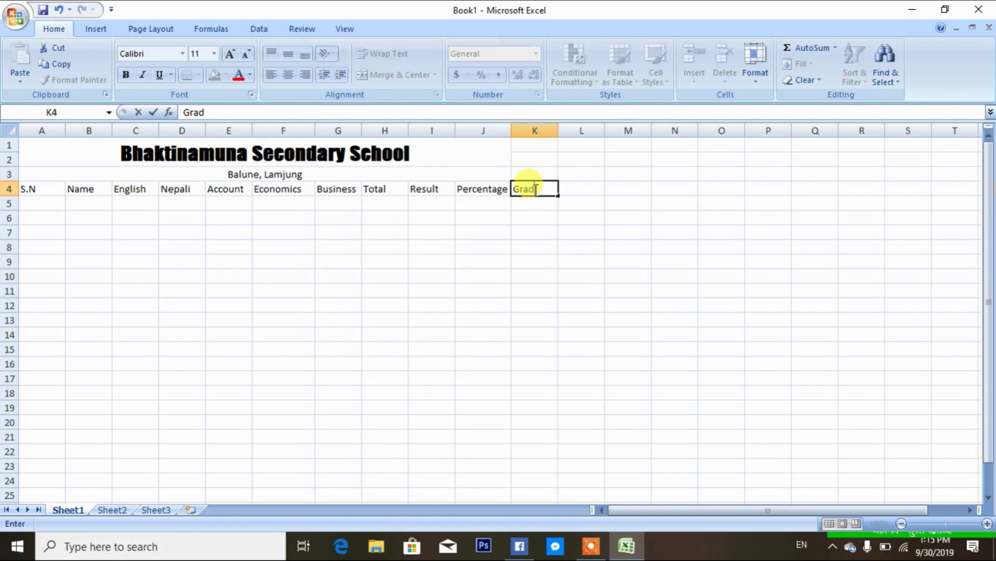
type("e")
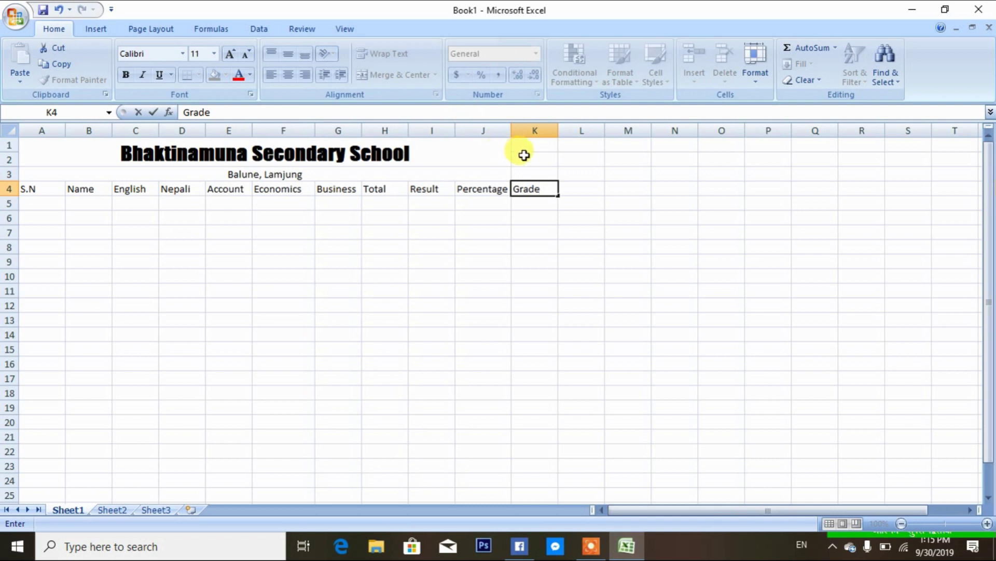
left_click(523, 156)
Merge and center the school title over A1:K2 and 'Balune, Lamjung' over A3:K3.
mouse_move(83, 146)
left_mouse_down()
mouse_move(541, 173)
mouse_move(534, 151)
left_mouse_up()
left_click(391, 77)
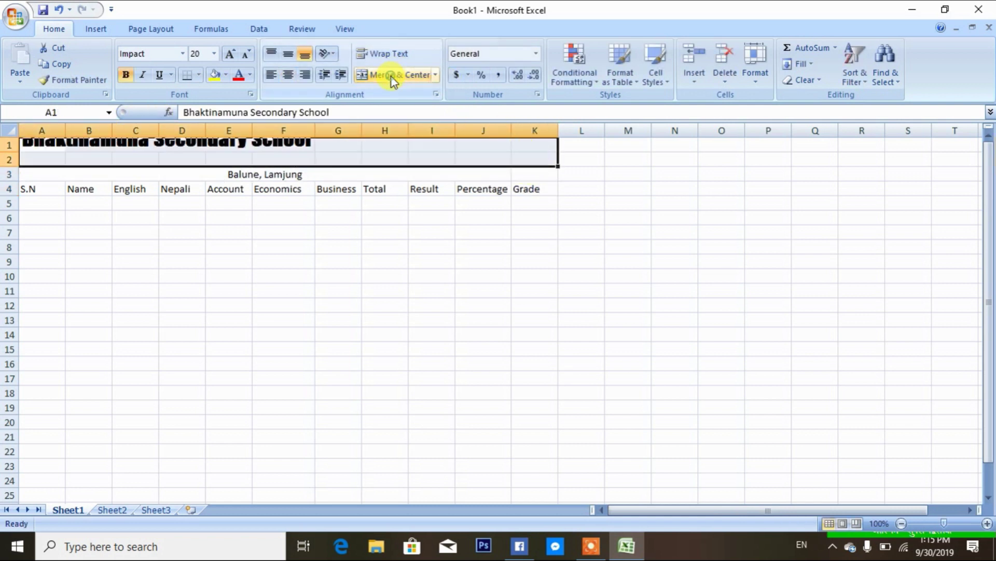
left_click_drag(163, 173, 535, 173)
left_click(386, 77)
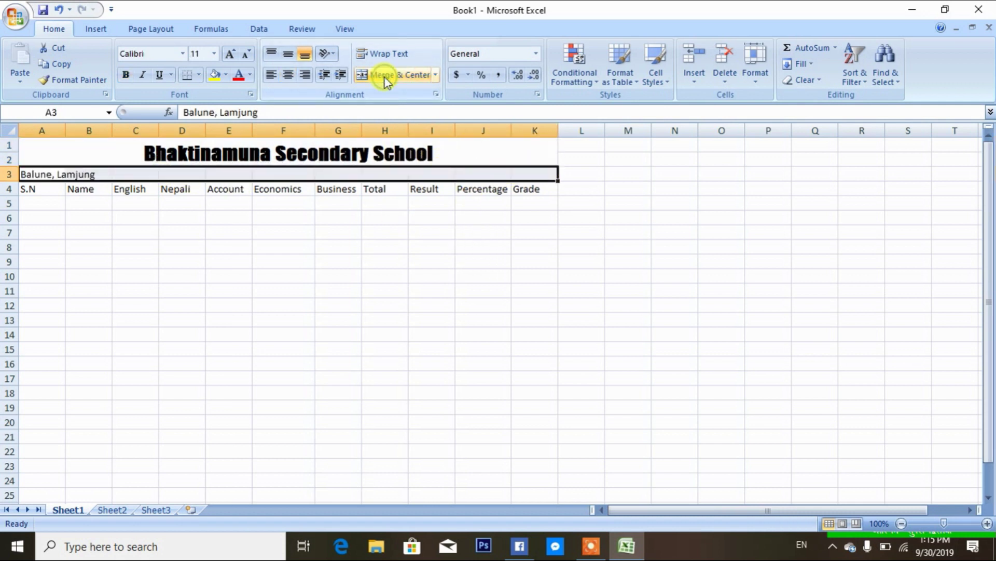
left_click(385, 79)
left_click(431, 275)
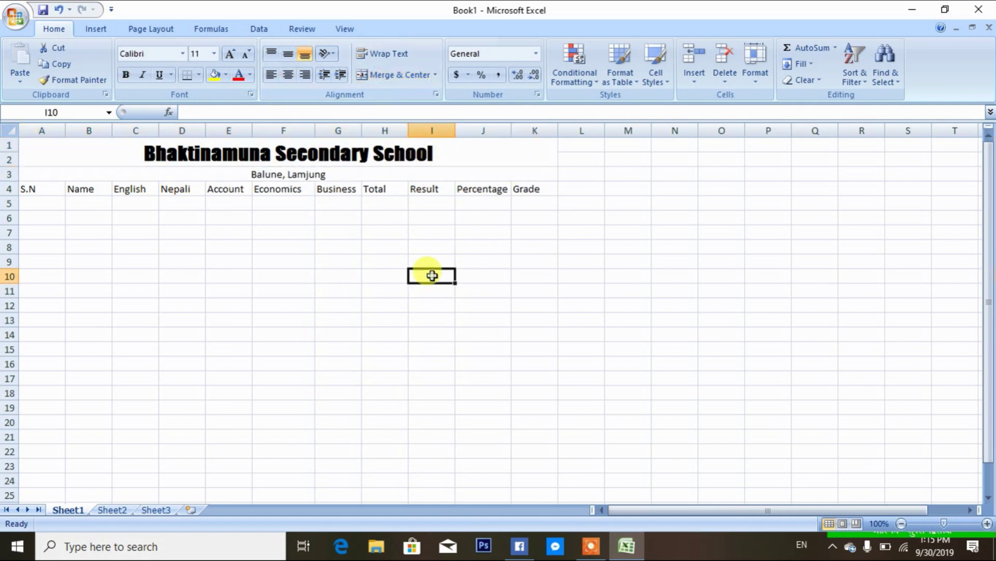
left_click(58, 154)
mouse_move(58, 154)
left_mouse_down()
mouse_move(116, 196)
mouse_move(106, 271)
left_mouse_up()
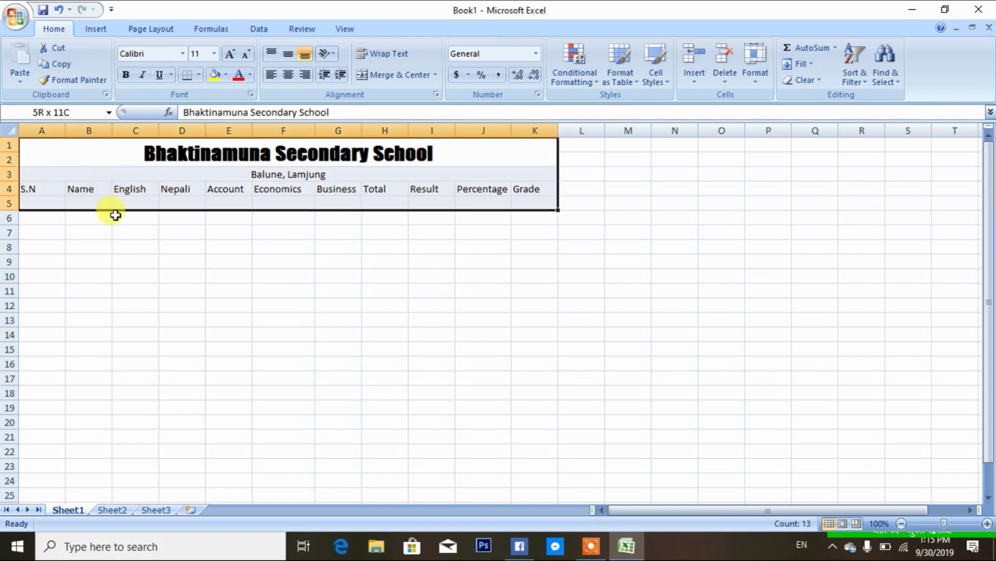
left_click(118, 342)
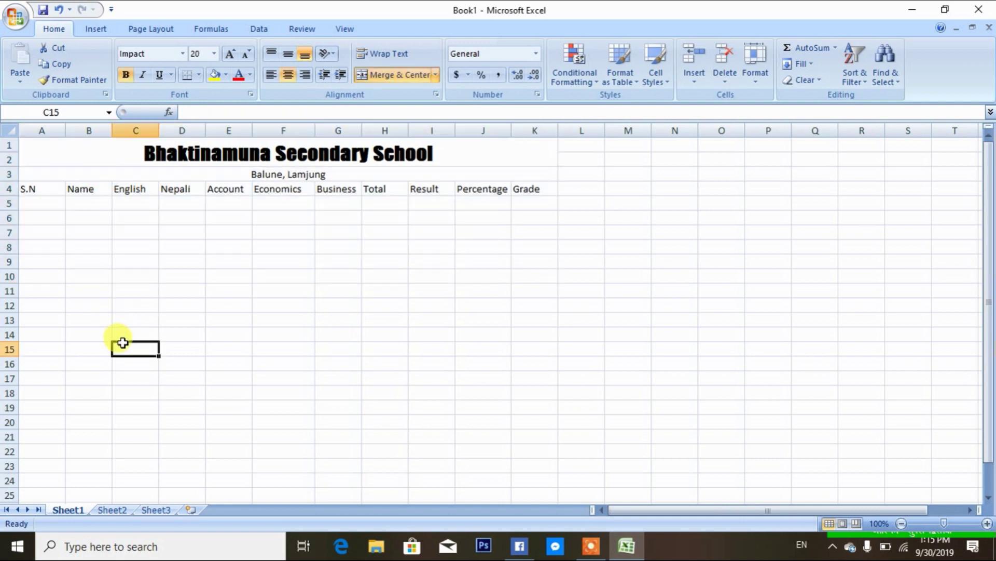
left_click(30, 202)
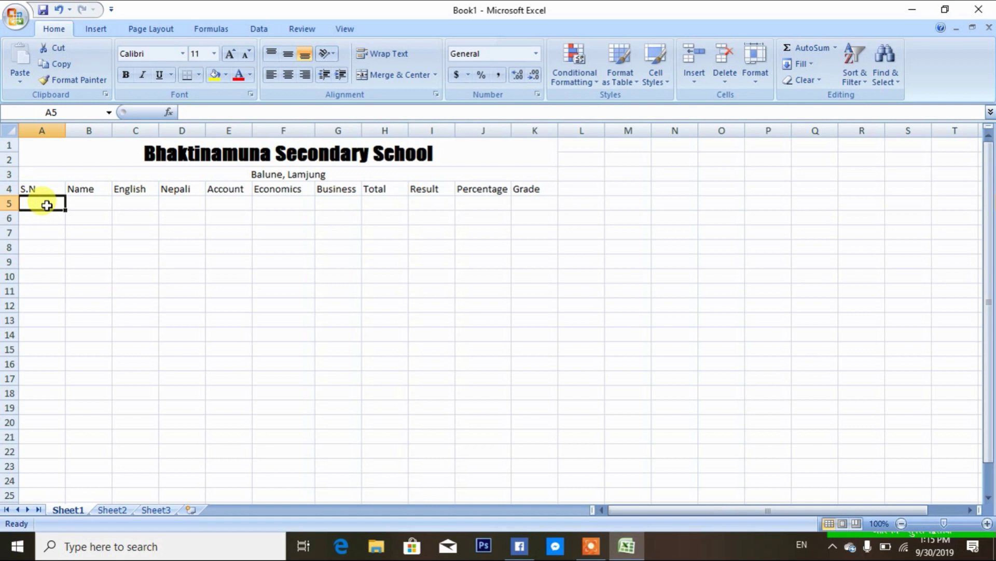
Enter 1 and 2 in A5:A6 and fill the series down to 6 in A10.
type("1")
left_click(47, 215)
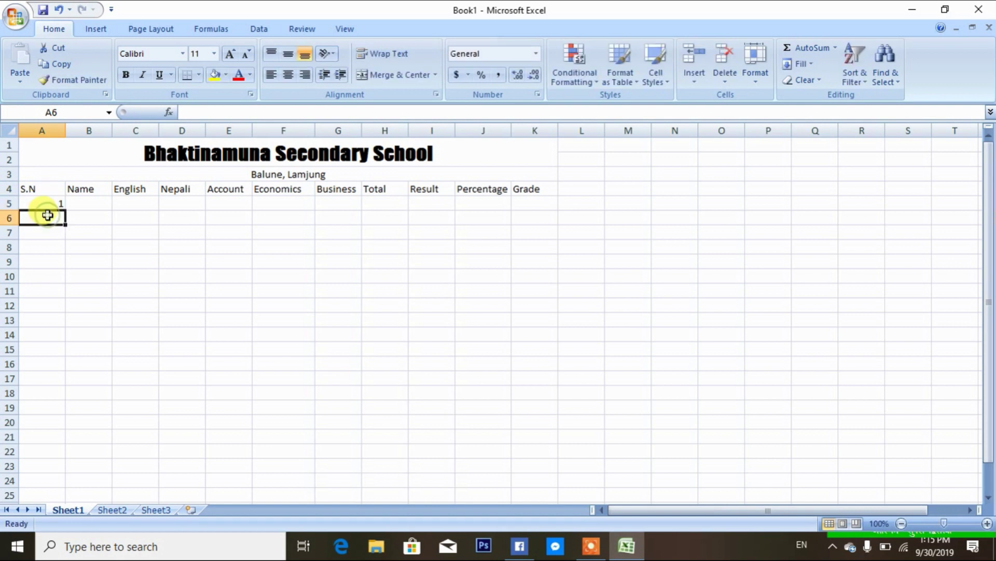
type("2")
left_click(56, 248)
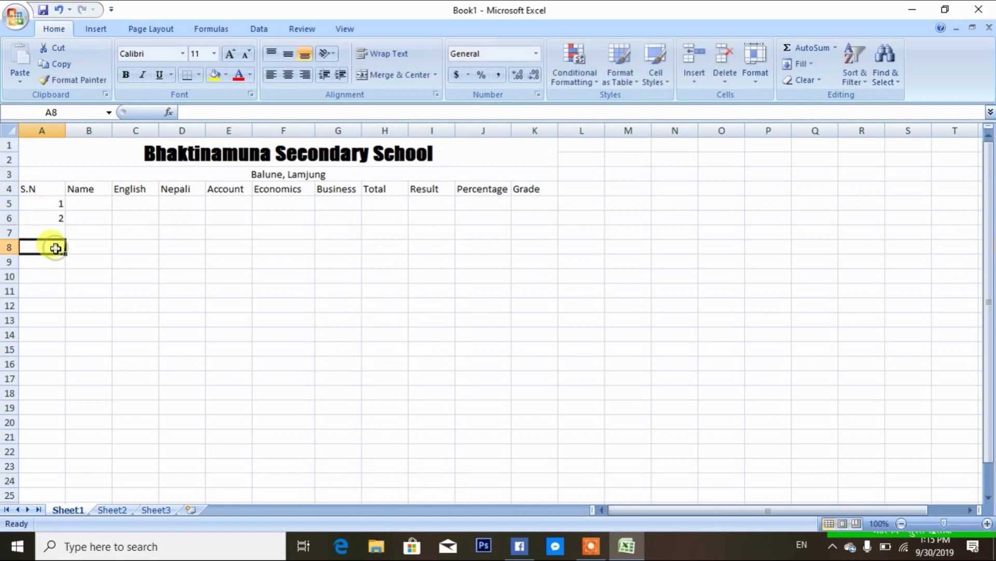
mouse_move(50, 206)
left_mouse_down()
mouse_move(71, 252)
mouse_move(67, 224)
mouse_move(52, 217)
mouse_move(73, 280)
mouse_move(64, 223)
mouse_move(73, 240)
mouse_move(66, 284)
left_mouse_up()
left_click(78, 234)
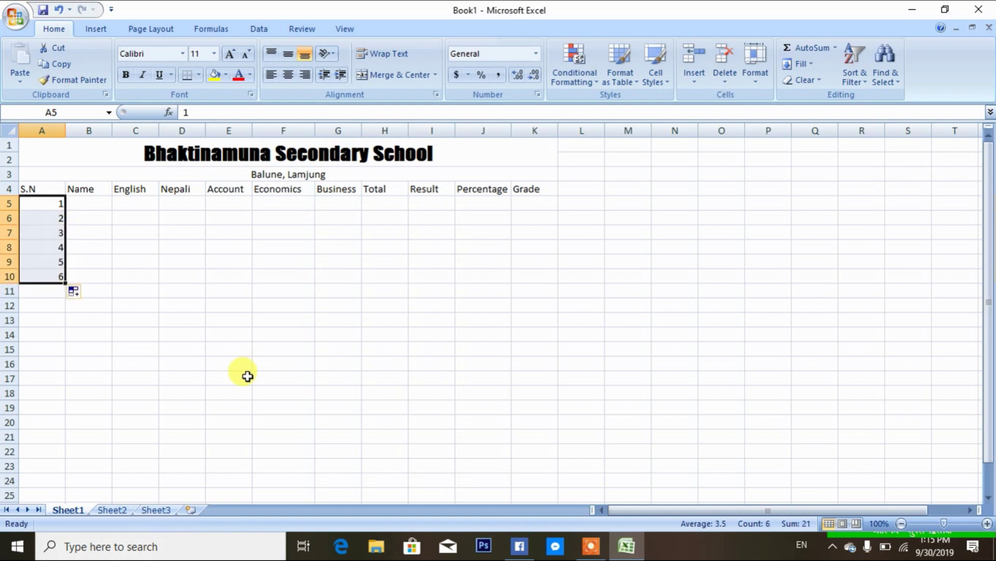
left_click(229, 364)
left_click(94, 205)
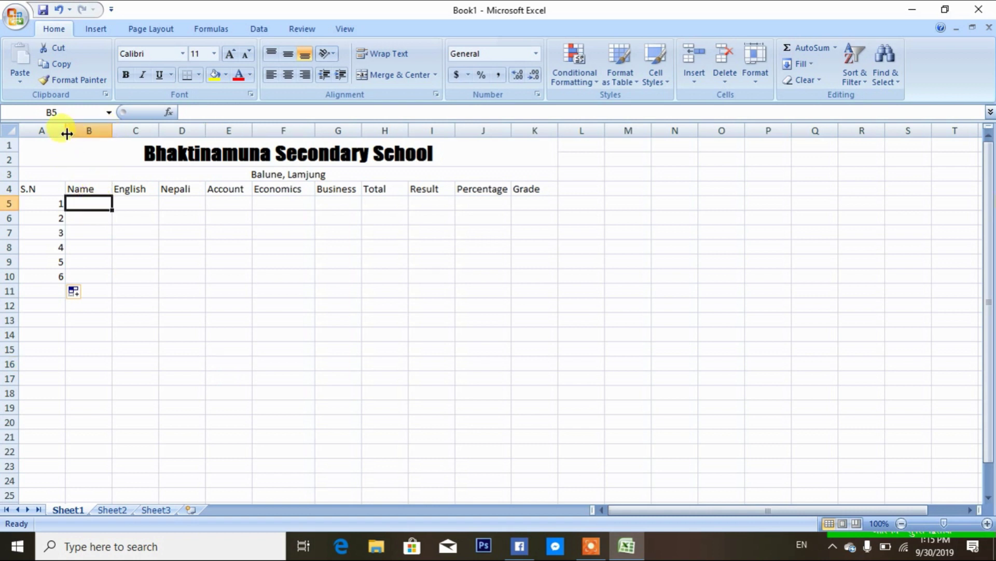
Narrow column A, widen column B, and enter Ram, Sita and Alen in B5:B7.
left_click_drag(66, 130, 41, 131)
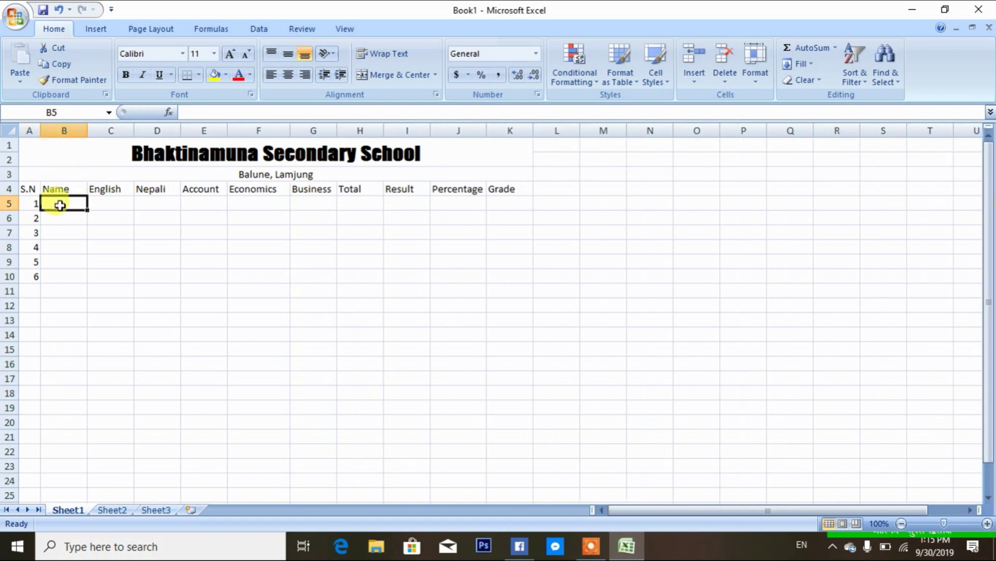
left_click_drag(89, 130, 105, 134)
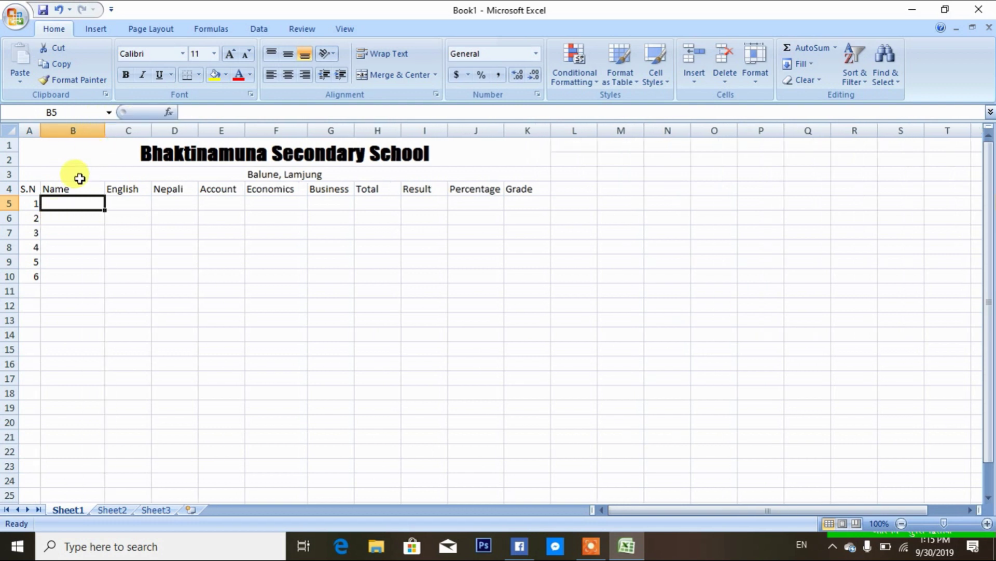
type("R")
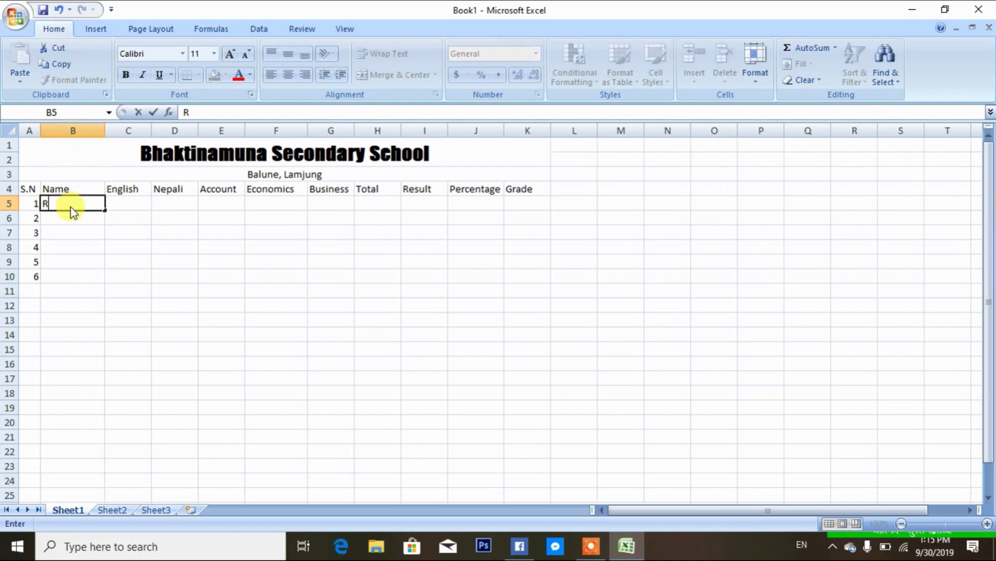
type("am")
key("Return")
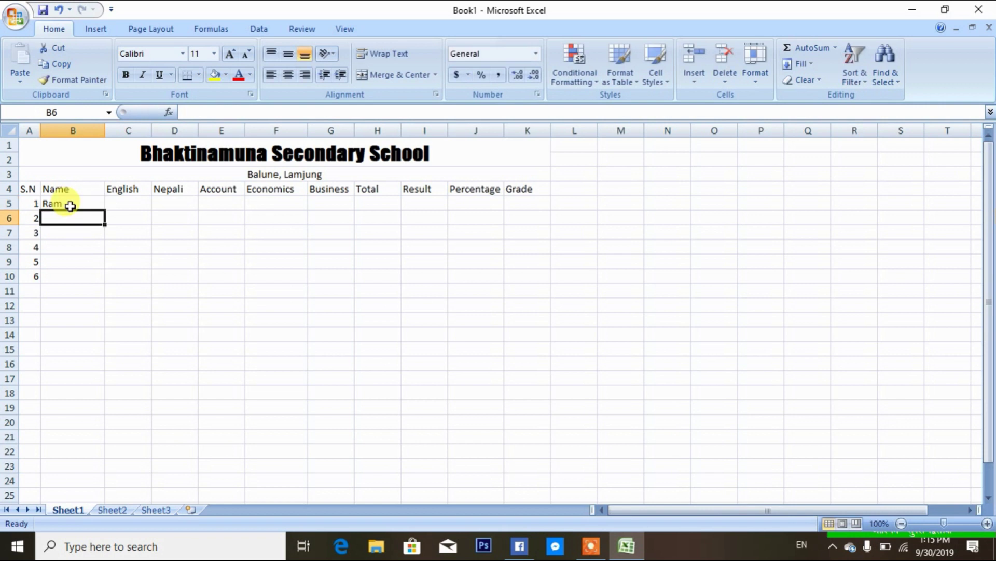
type("Sita")
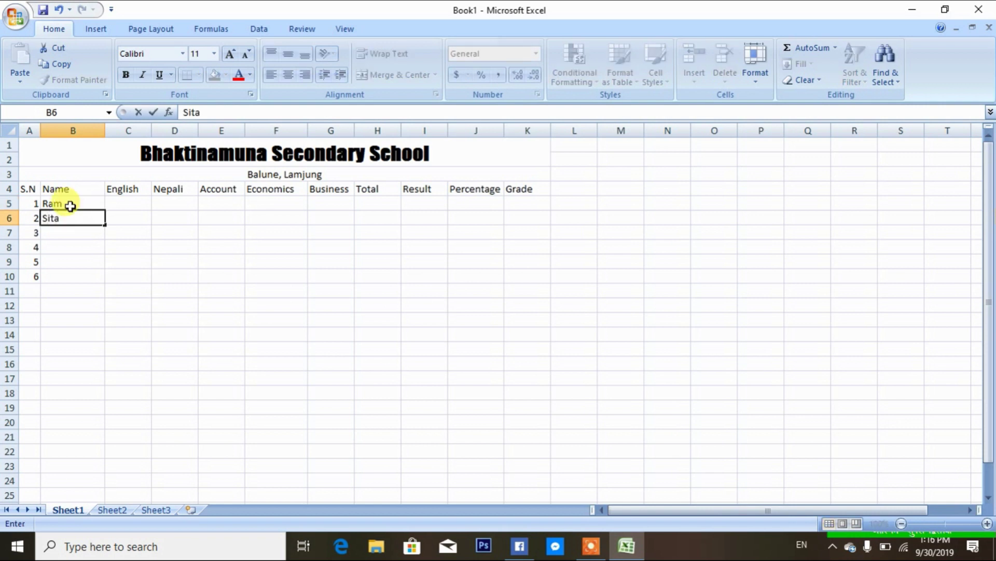
key("Return")
type("Ale")
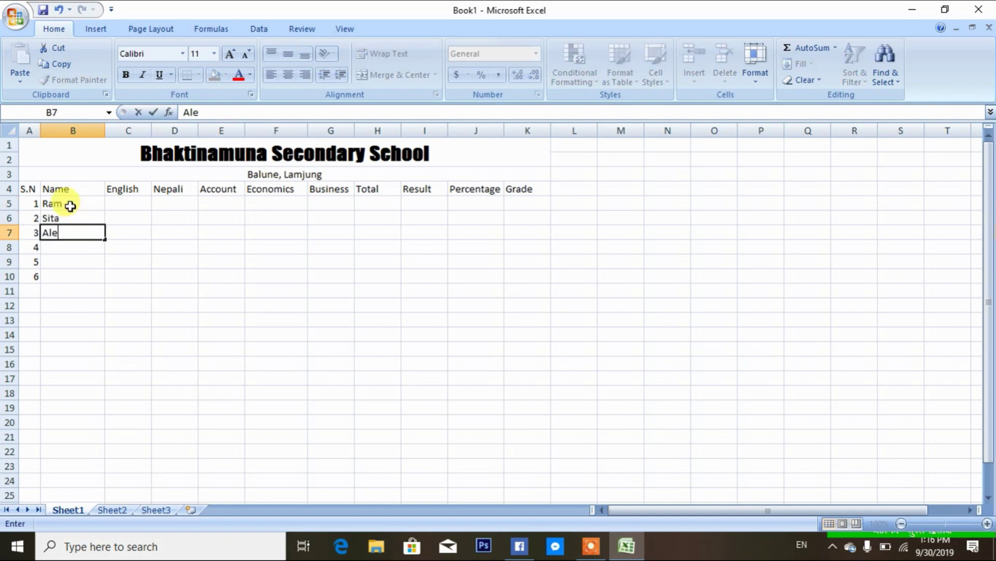
type("n")
key("Return")
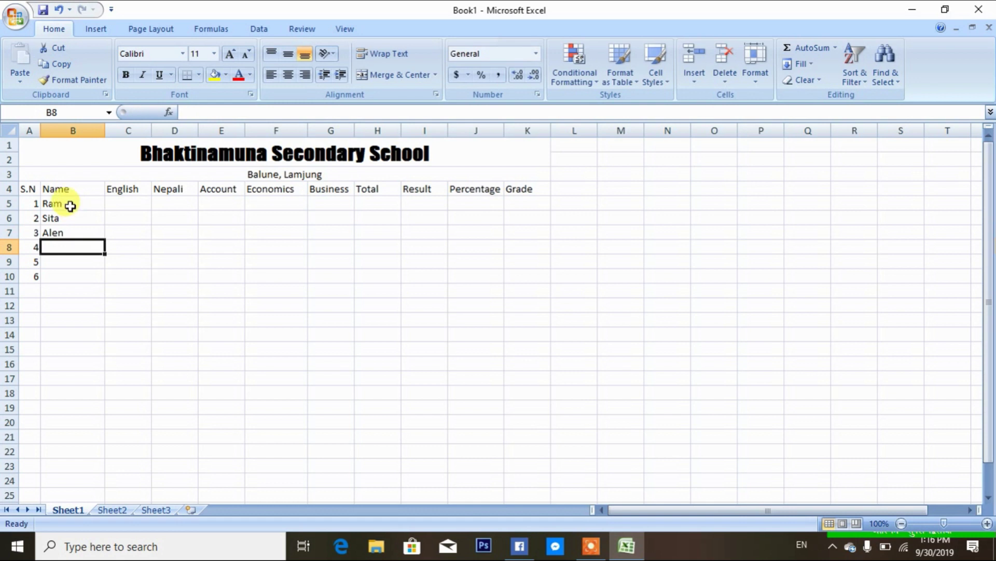
Enter Ramesh, Binod and Suman in B8:B10.
type("Ram")
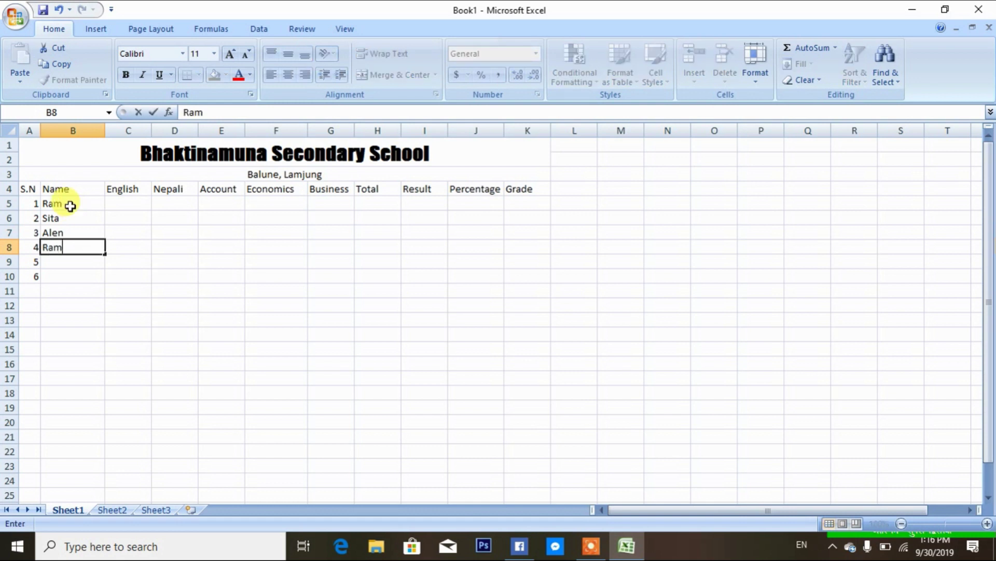
type("esh")
key("Up")
key("Down")
key("Down")
type("B")
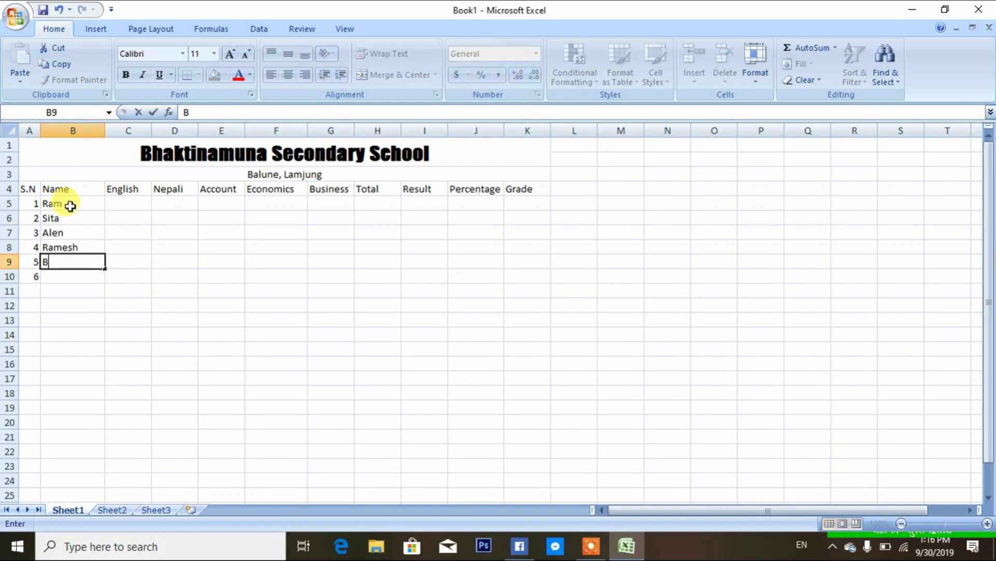
type("inod")
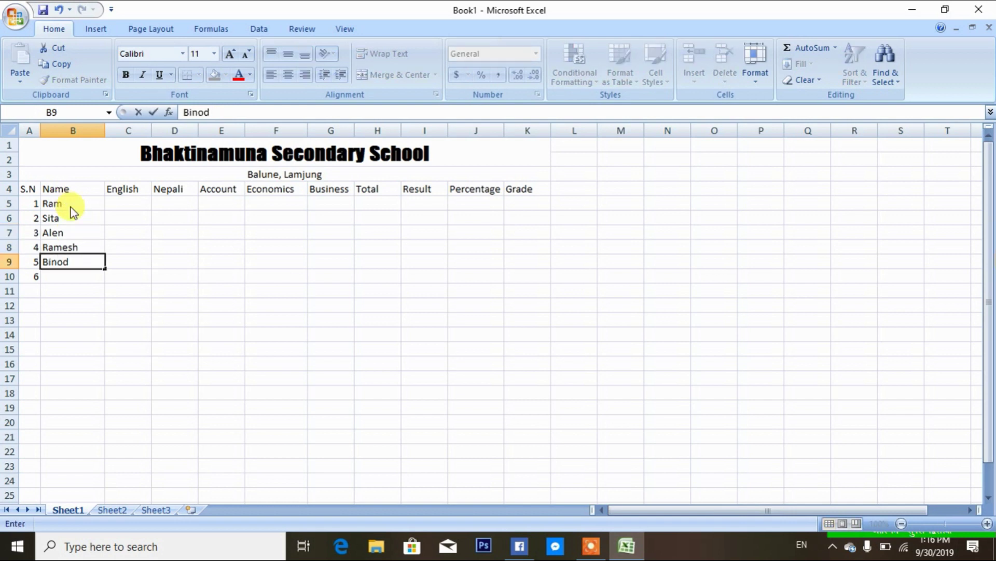
key("Return")
type("Suman")
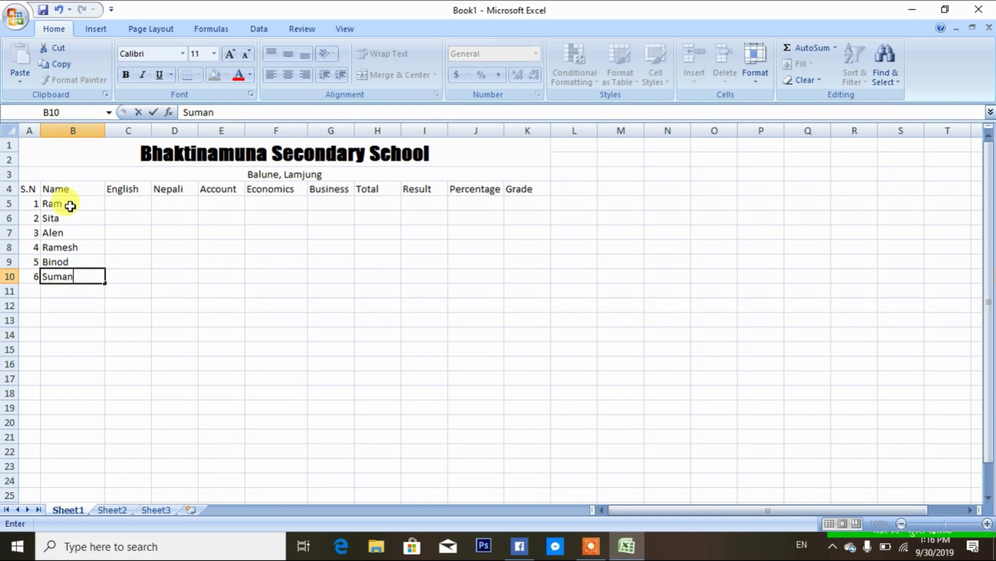
key("Tab")
Enter English marks 87, 78 and 76 for Ram, Sita and Alen in C5:C7.
key("Up")
key("Up")
key("Up")
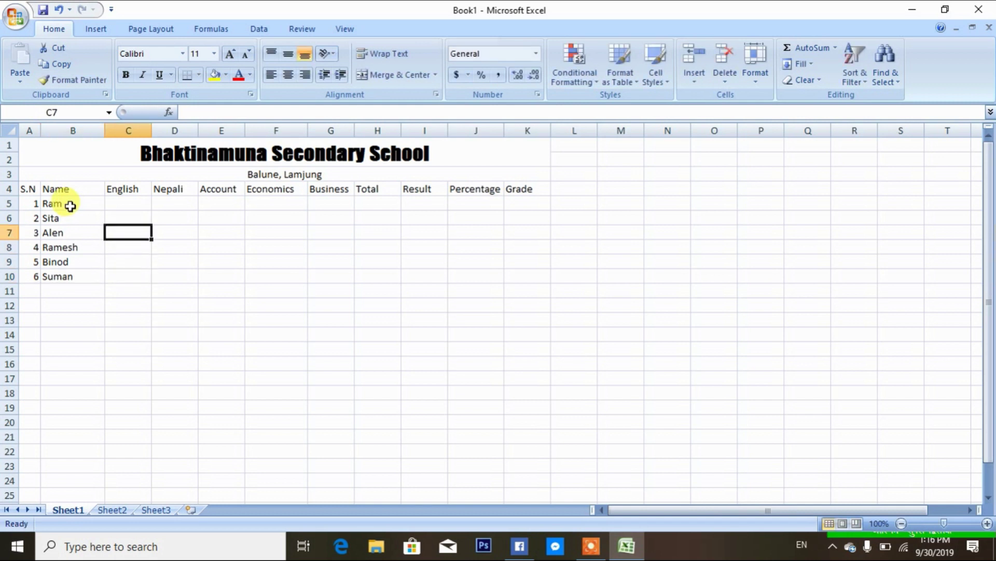
key("Up")
key("Up")
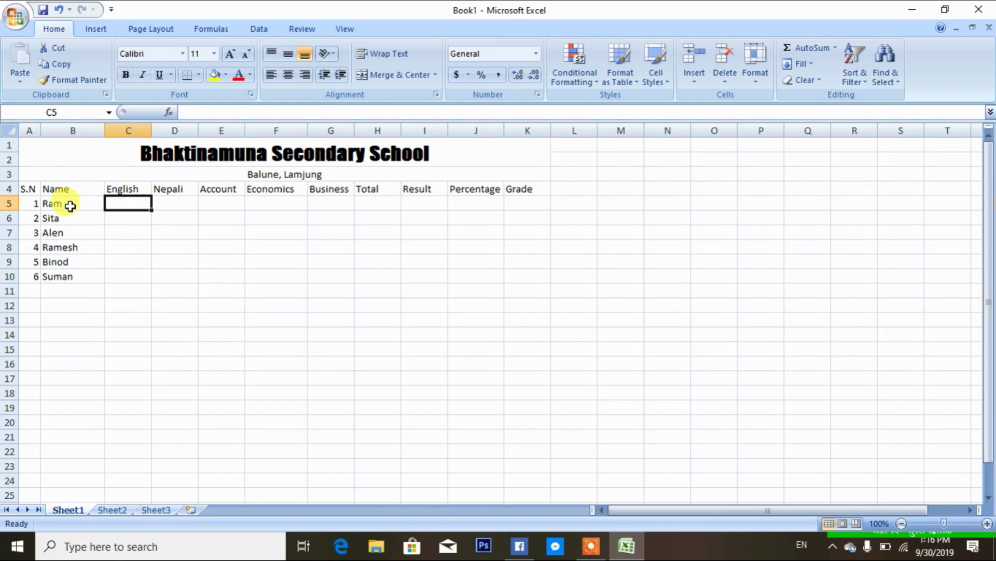
type("87")
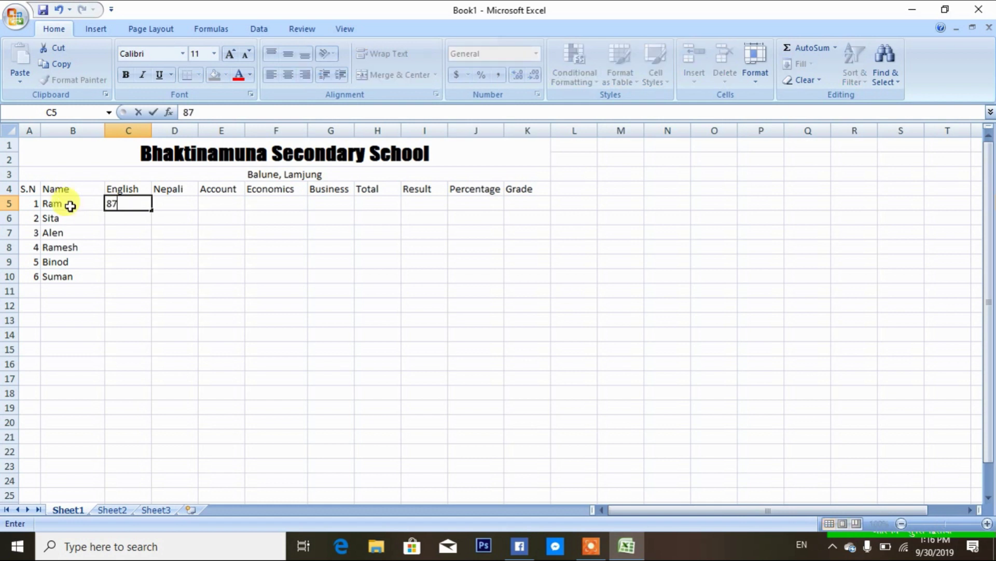
key("Return")
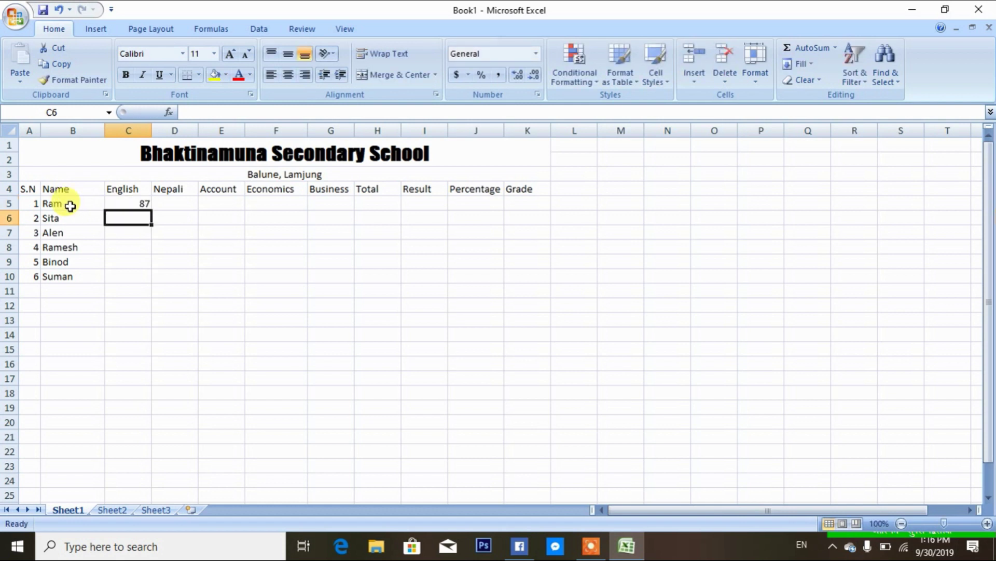
type("78")
key("Return")
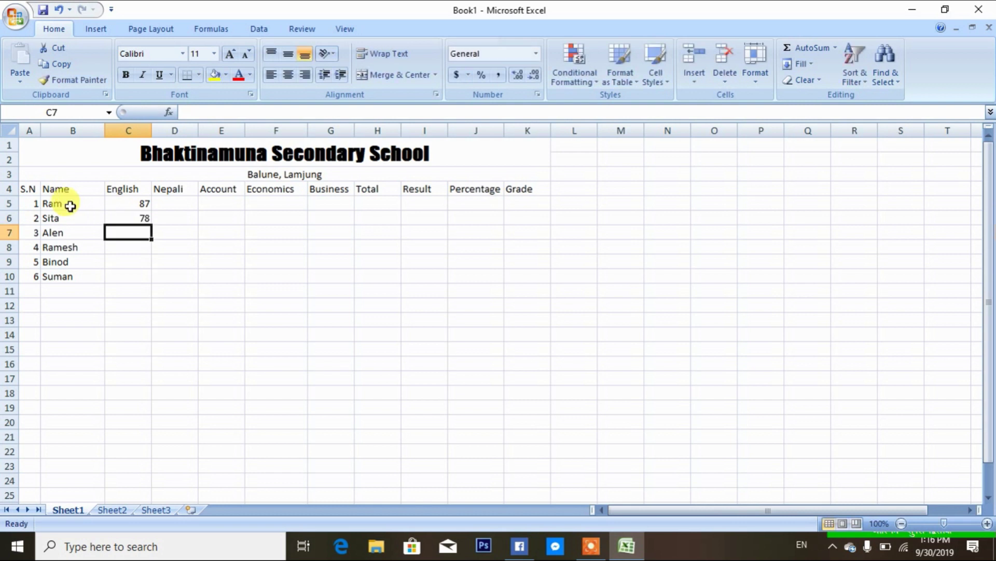
type("76")
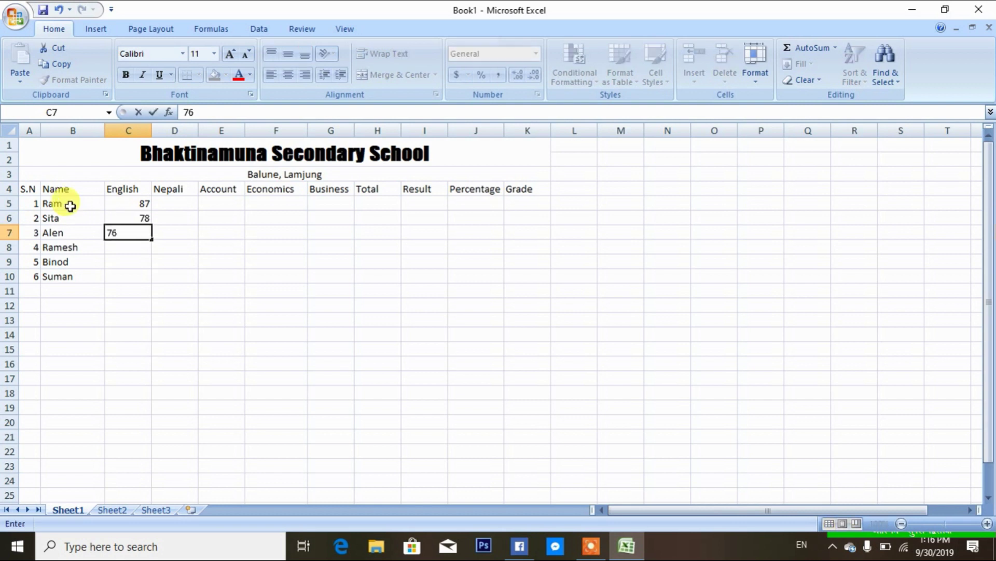
key("Return")
Enter English marks 67, 78 and 76 for Ramesh, Binod and Suman in C8:C10.
type("67")
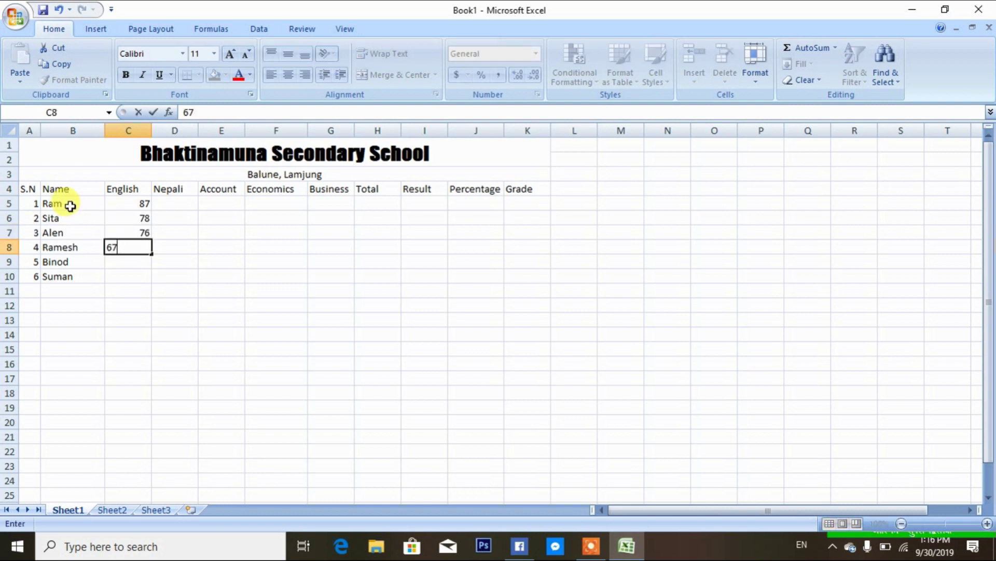
key("Return")
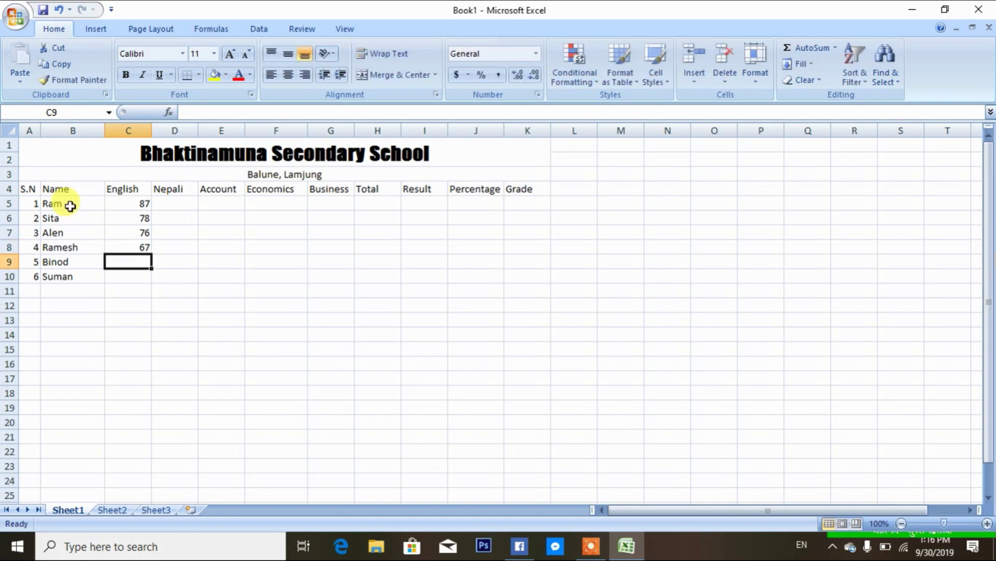
type("78")
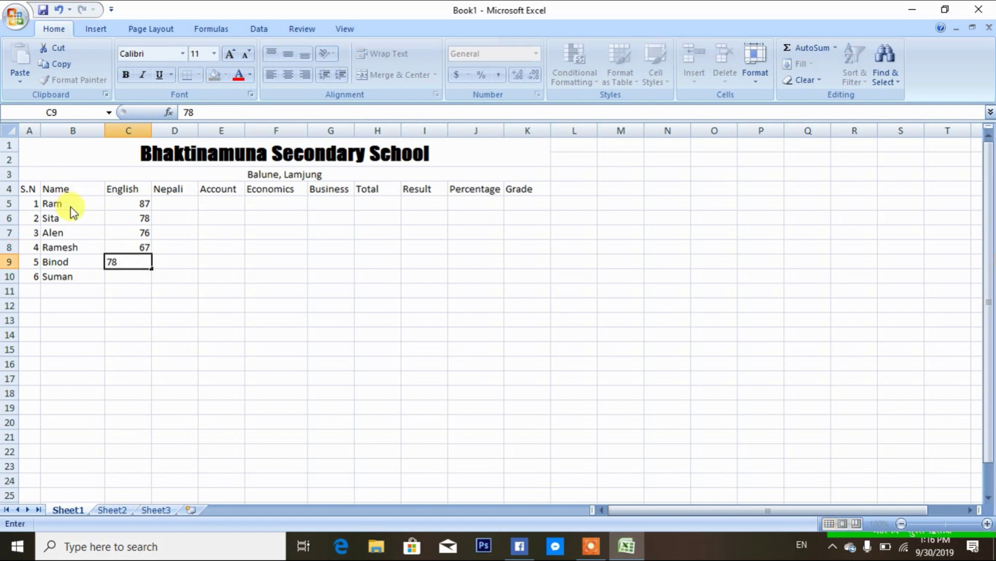
key("Return")
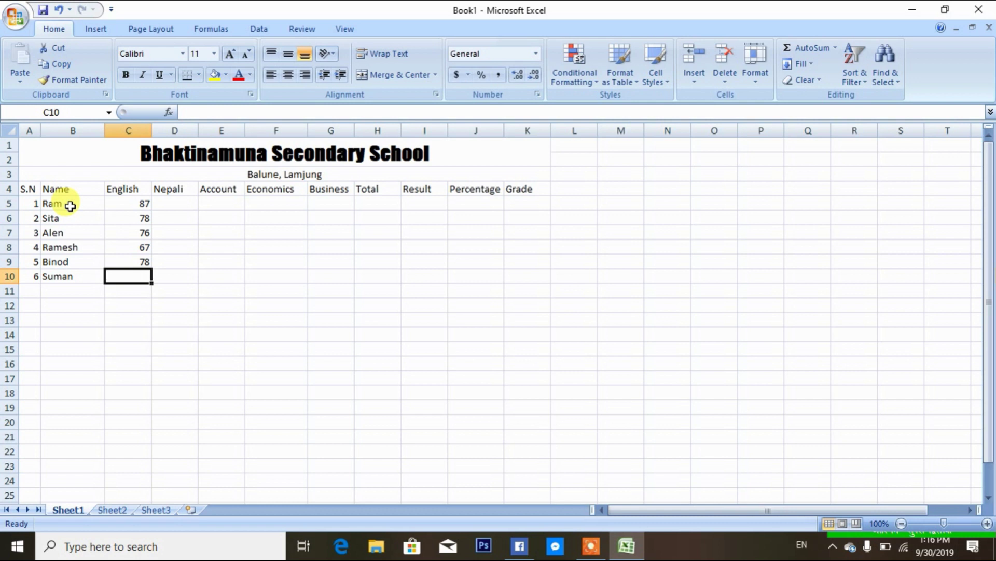
type("76")
key("Tab")
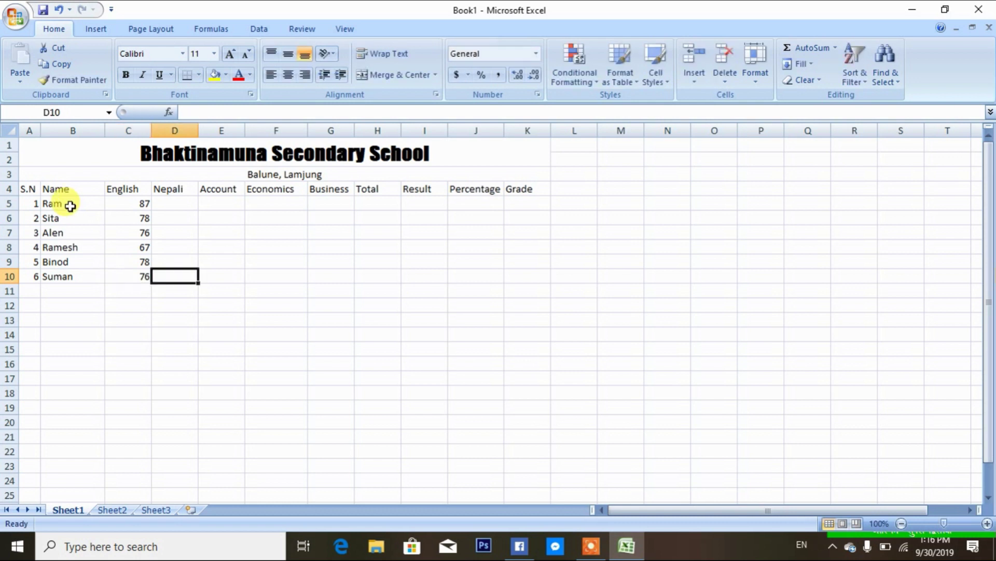
Enter Nepali marks 76, 78 and 67 for Ram, Sita and Alen in D5:D7.
left_click(165, 202)
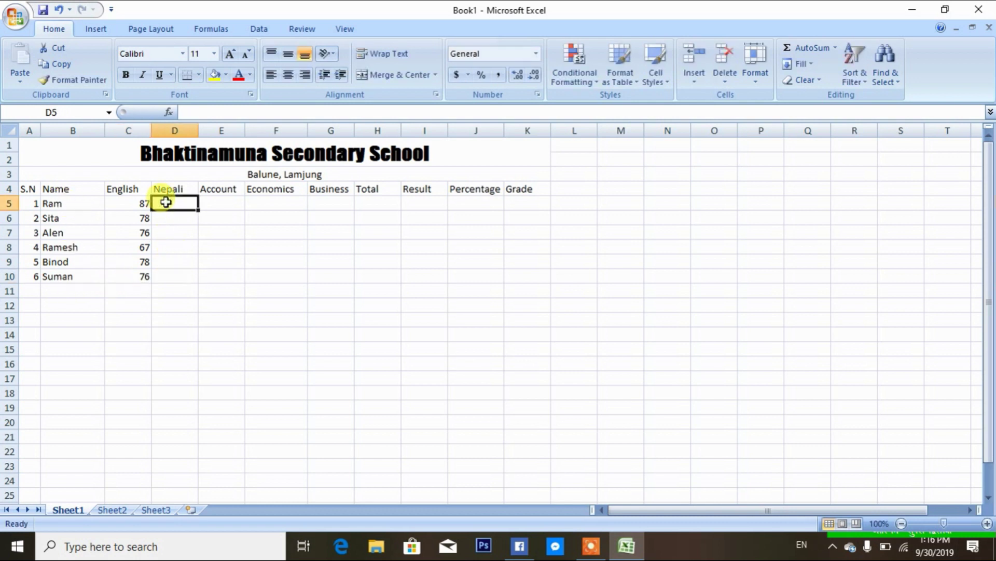
type("76")
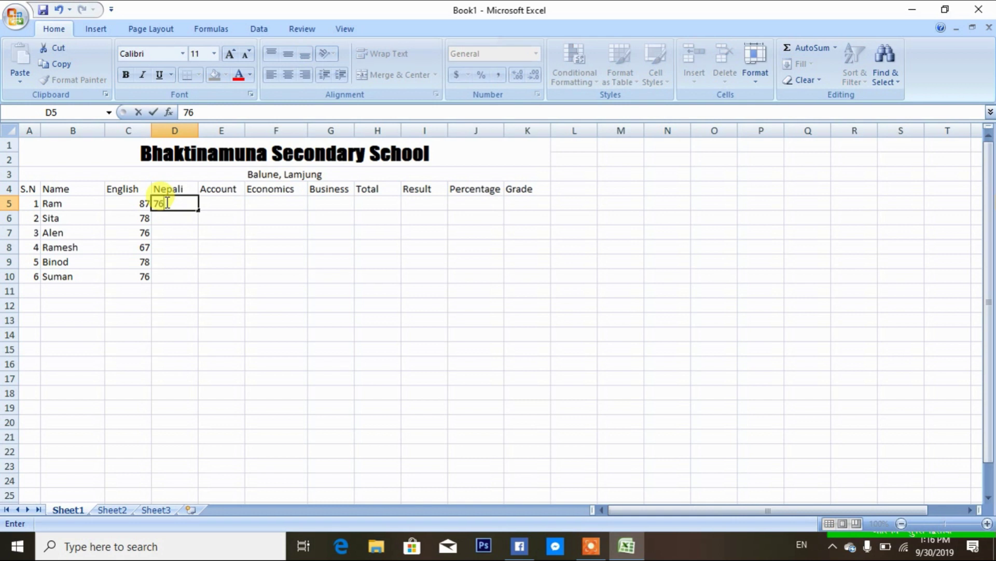
key("Return")
type("78")
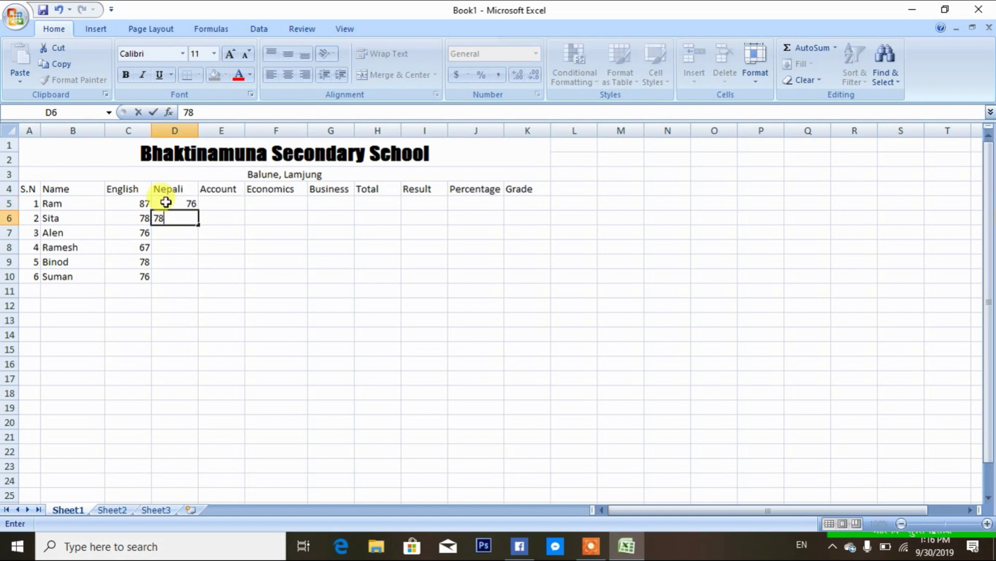
key("Return")
type("67")
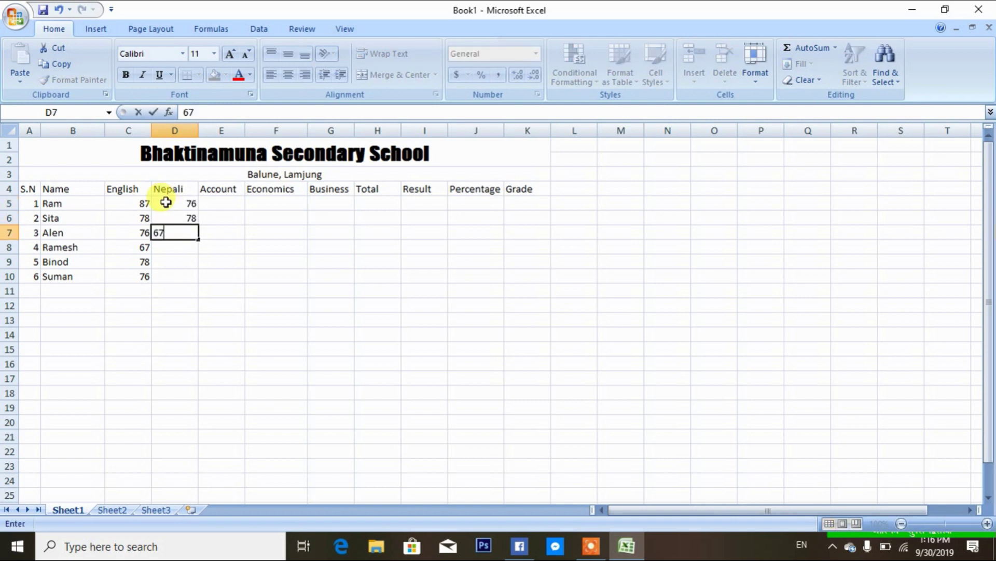
key("Return")
Enter Nepali marks 76, 78 and 87 for Ramesh, Binod and Suman in D8:D10.
type("76")
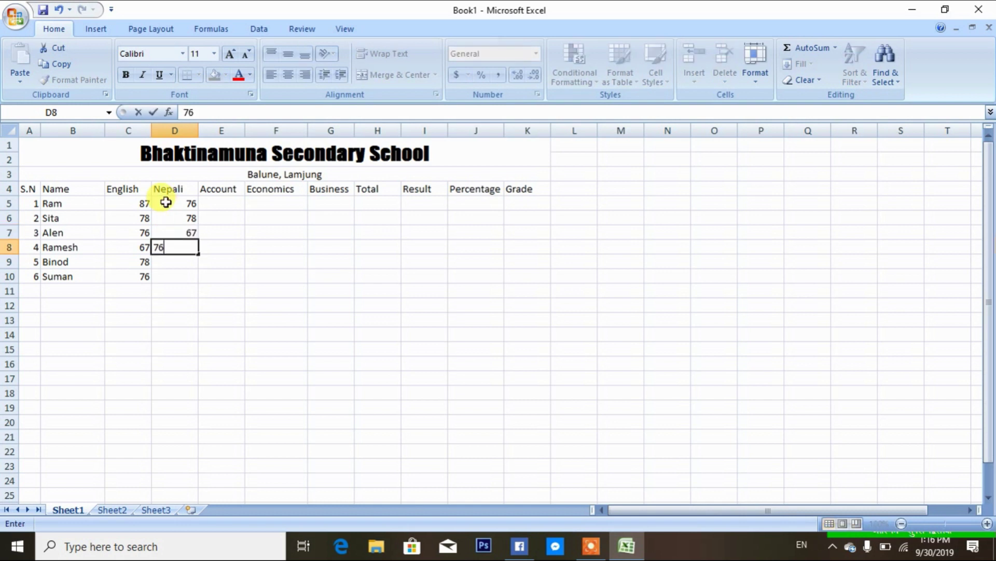
key("Return")
type("78")
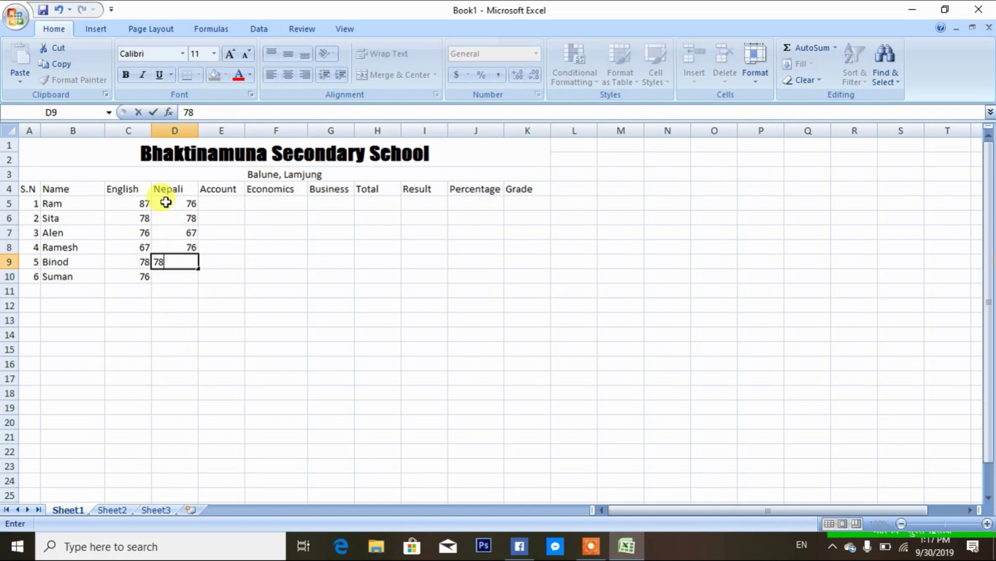
key("Return")
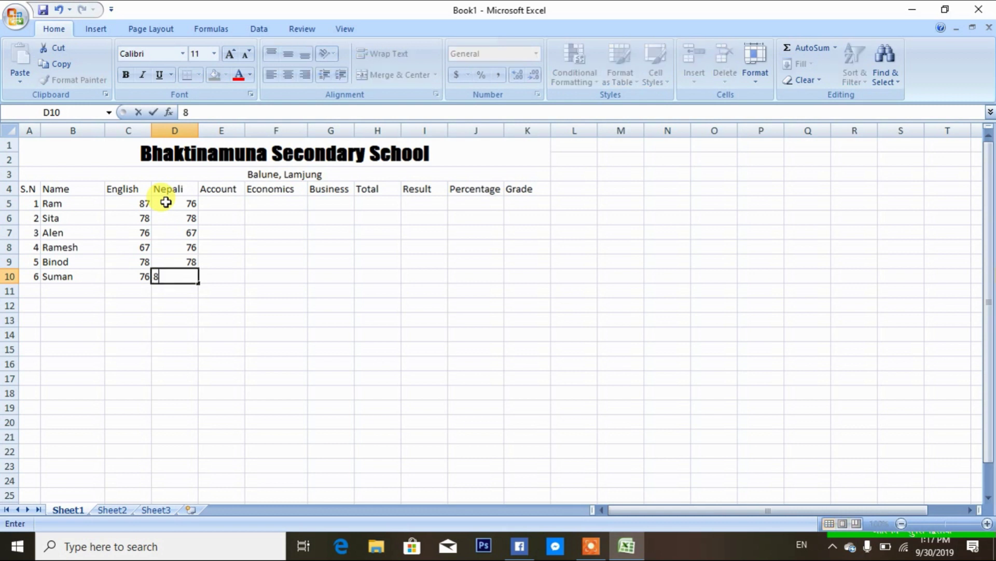
type("87")
left_click(256, 394)
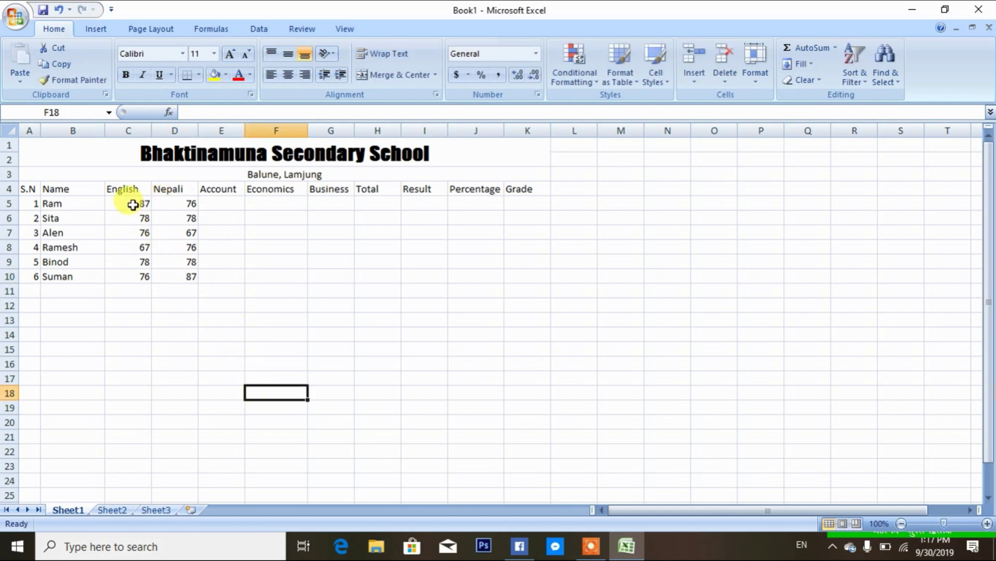
Copy the English and Nepali marks into the Account and Economics columns.
left_click_drag(136, 202, 175, 279)
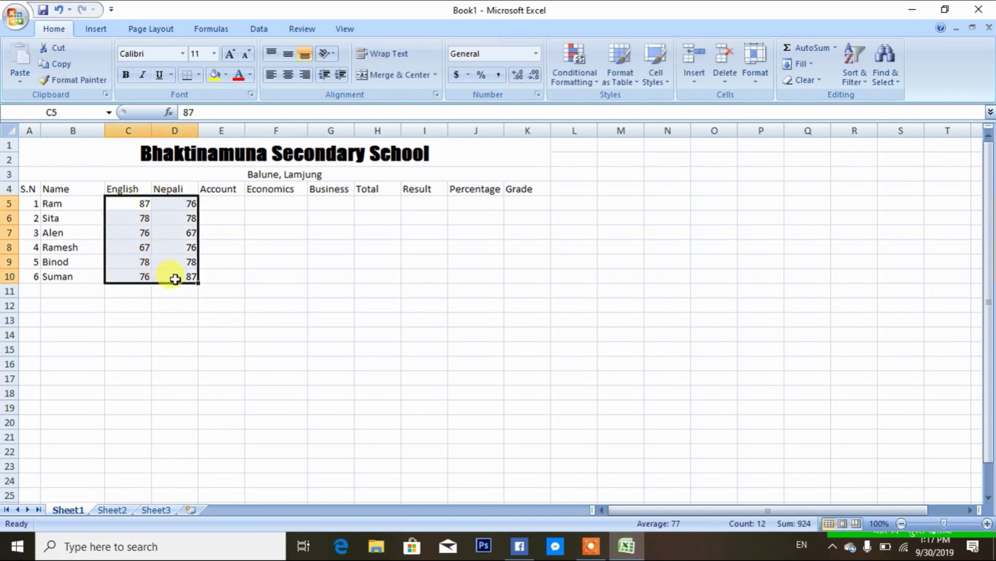
key("ctrl+c")
left_click_drag(211, 202, 266, 275)
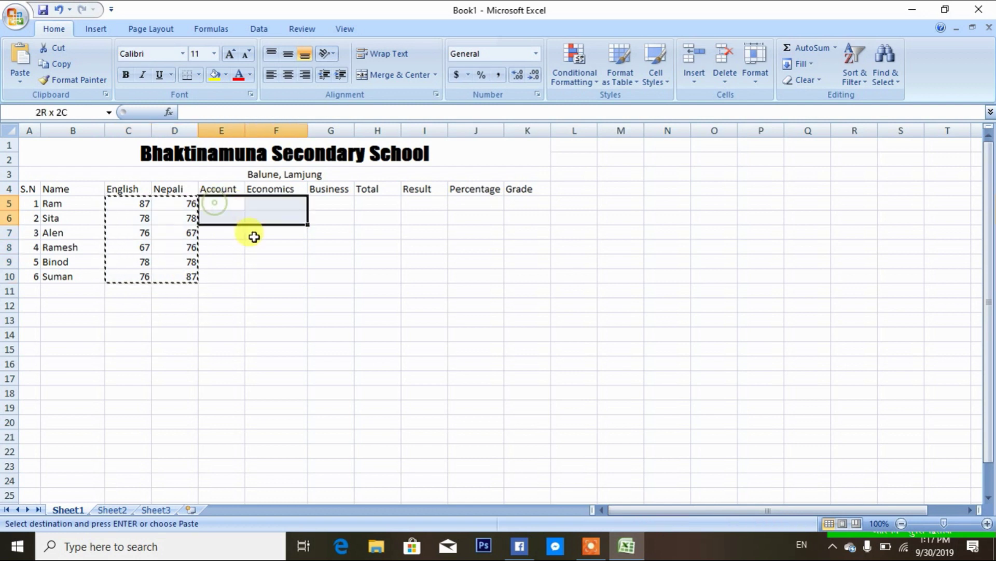
key("ctrl+c")
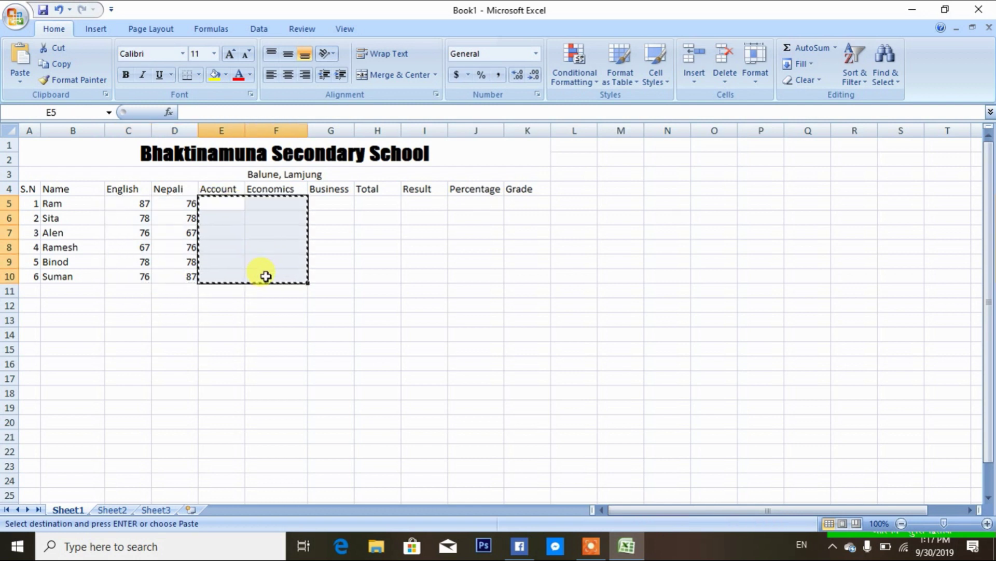
left_click_drag(114, 201, 194, 274)
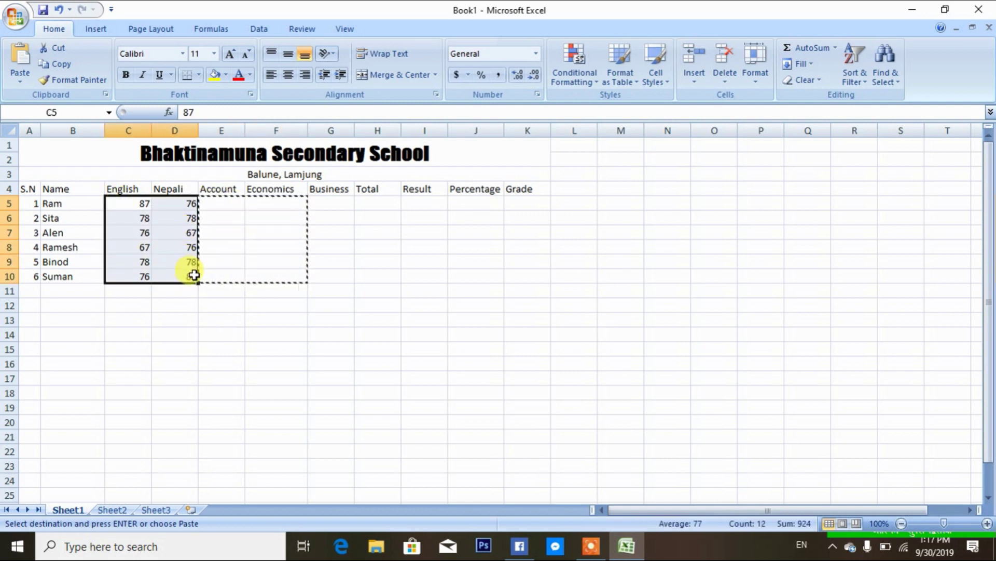
key("ctrl+c")
left_click_drag(229, 204, 265, 276)
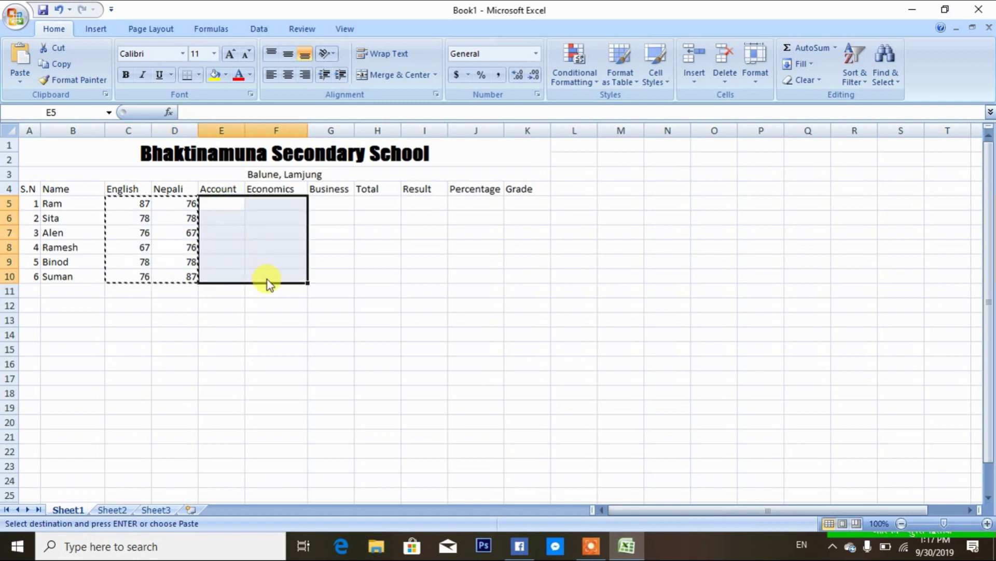
key("ctrl+v")
Copy the Account marks into Business cells G5:G10 and clear the copy marquee.
left_click_drag(321, 203, 338, 288)
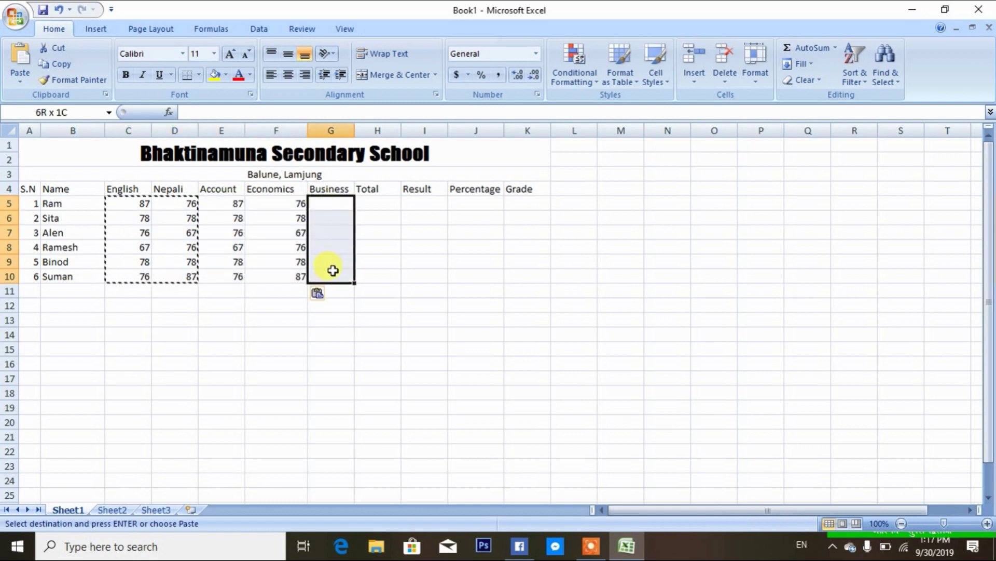
left_click_drag(335, 335, 351, 343)
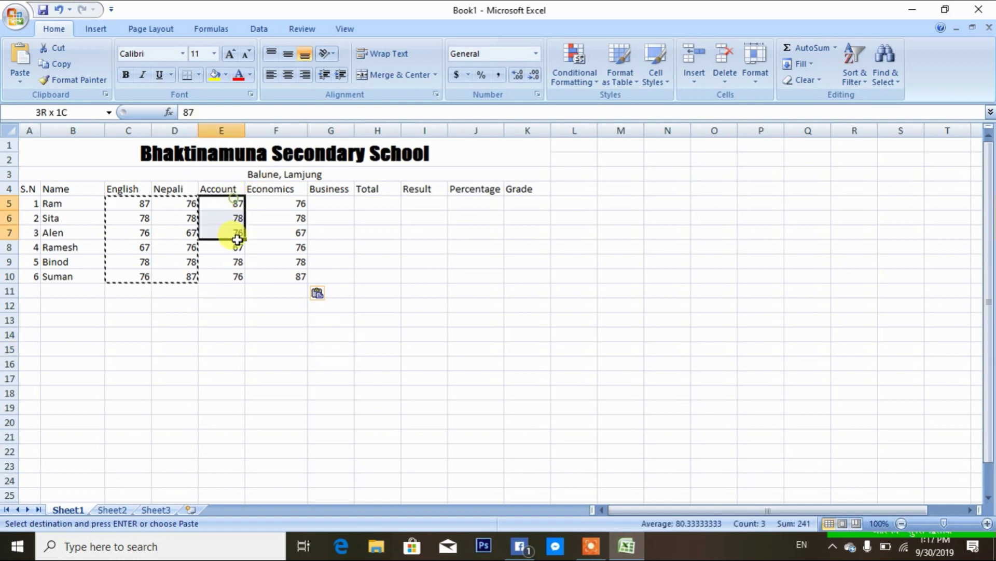
left_click_drag(236, 204, 238, 275)
key("ctrl+c")
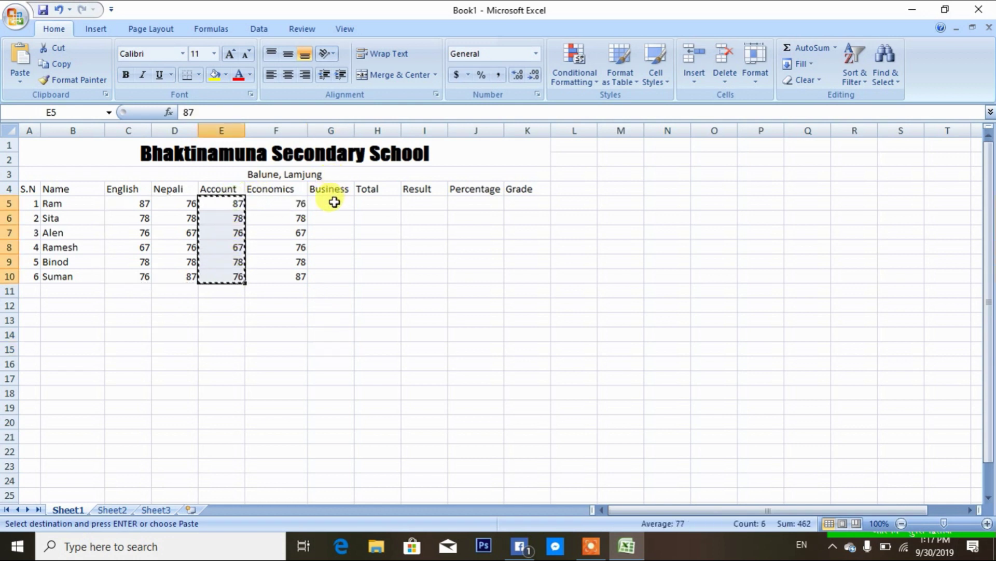
left_click_drag(331, 202, 330, 277)
key("ctrl+v")
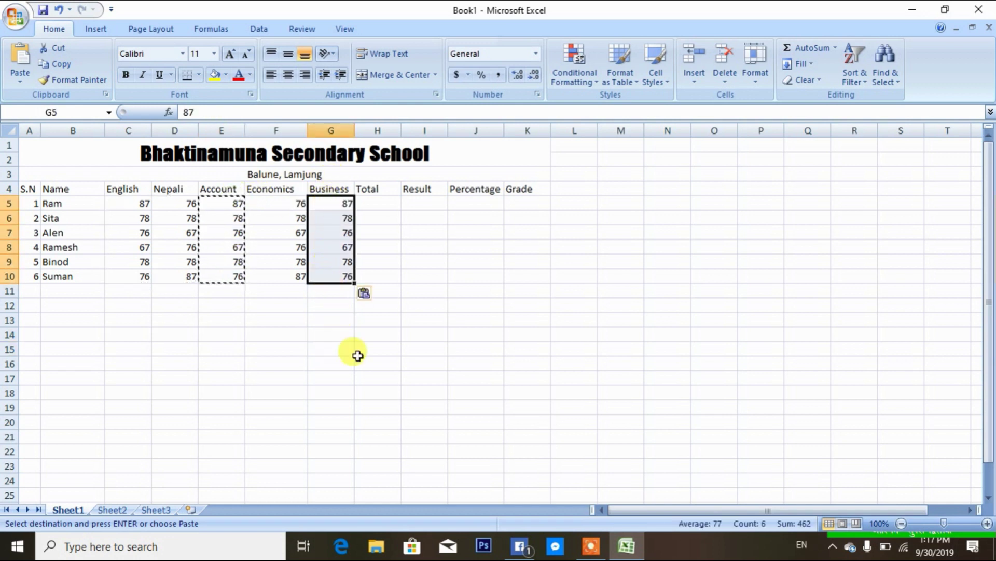
left_click(358, 362)
key("Escape")
left_click(264, 294)
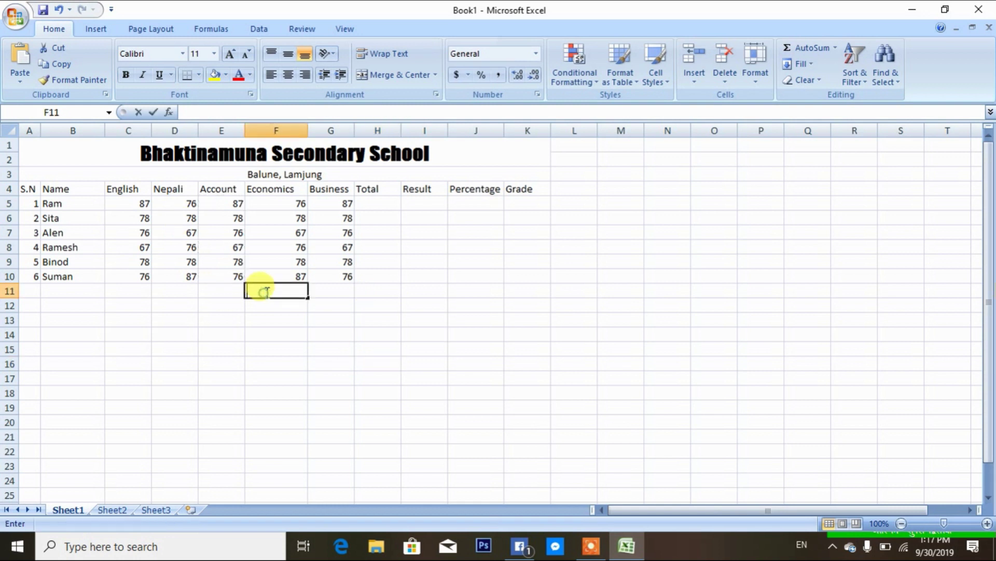
Begin a SUM formula in H5 over Ram's marks C5:G5.
left_click(370, 204)
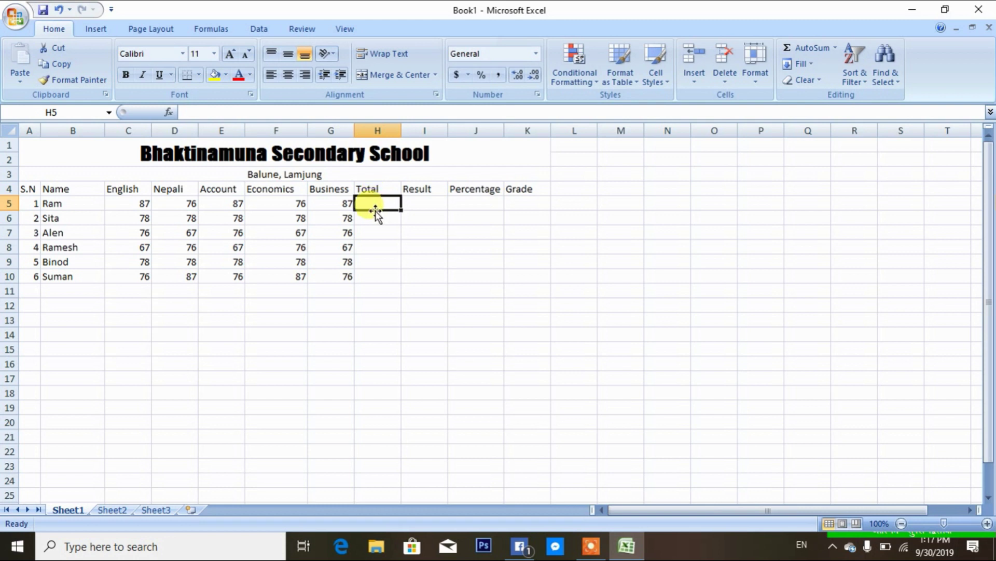
left_click_drag(135, 203, 337, 204)
left_click(366, 205)
type("=")
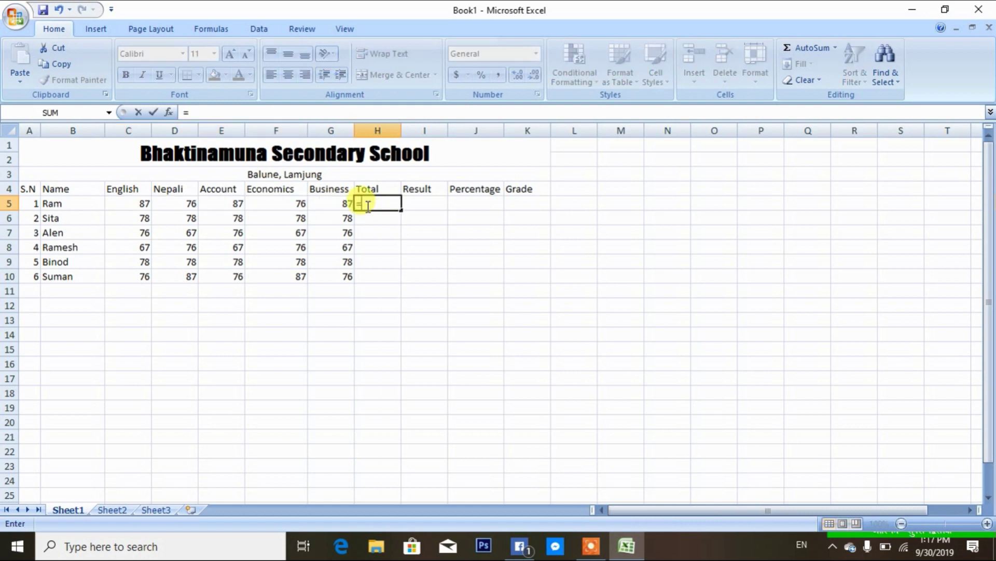
type("su")
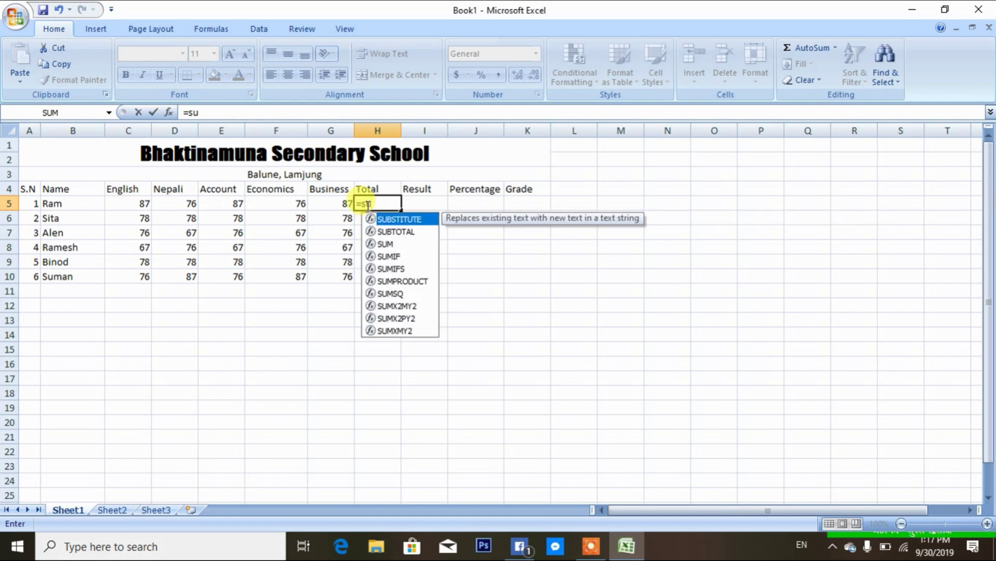
type("m")
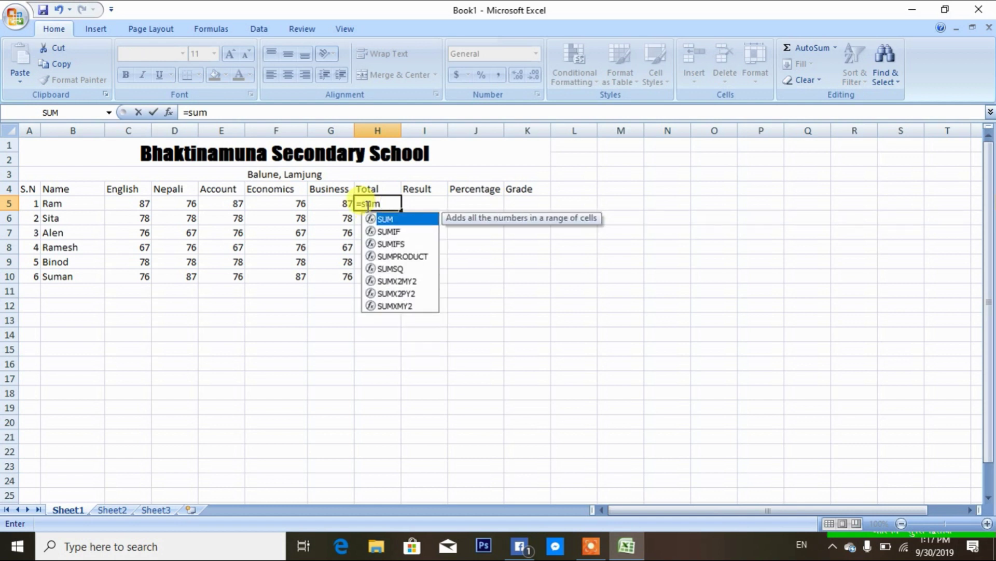
left_click(133, 203)
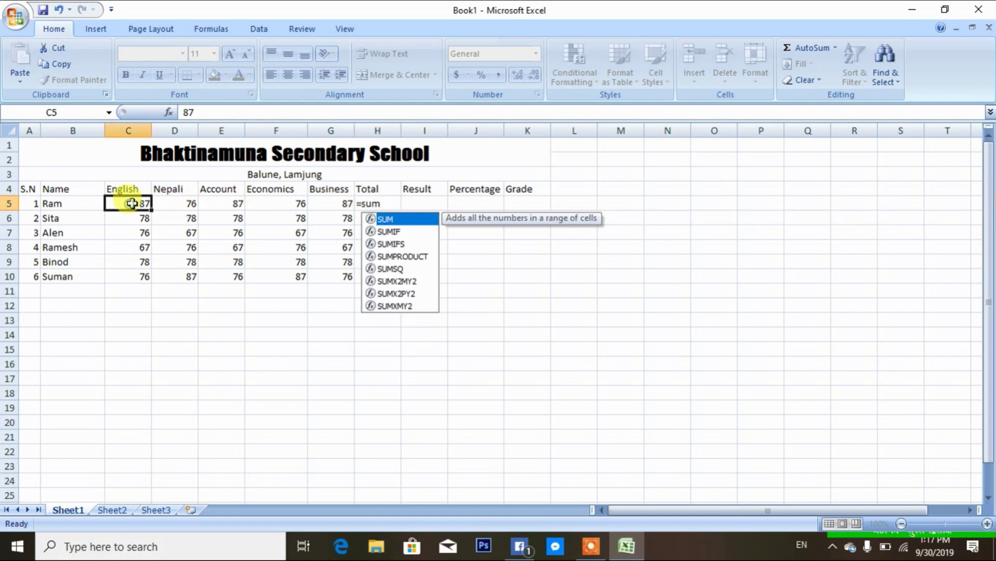
left_click_drag(132, 204, 335, 199)
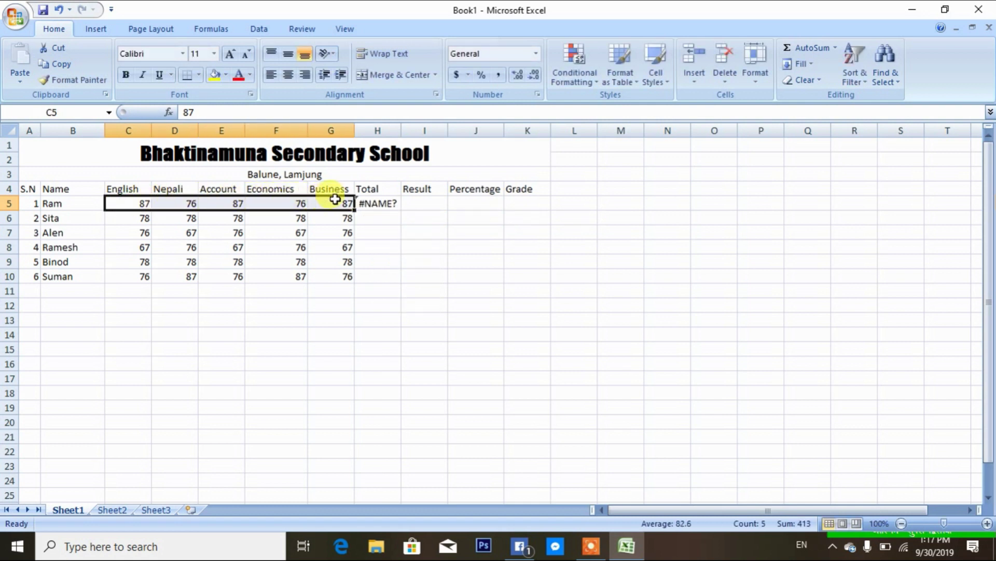
left_click(373, 203)
Complete H5's formula as =SUM(C5:G5), giving Ram's total of 413.
double_click(373, 203)
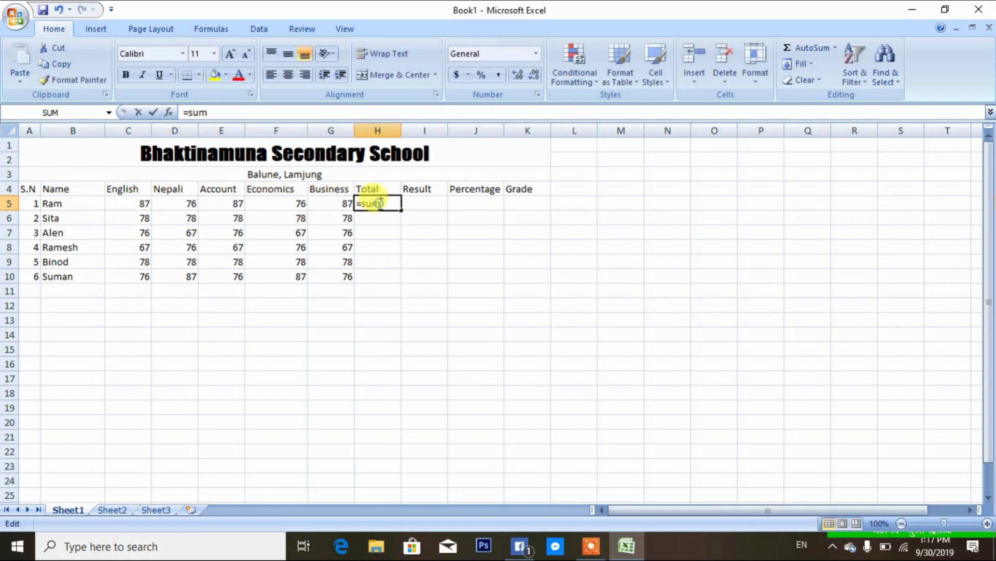
left_click(279, 111)
type("(")
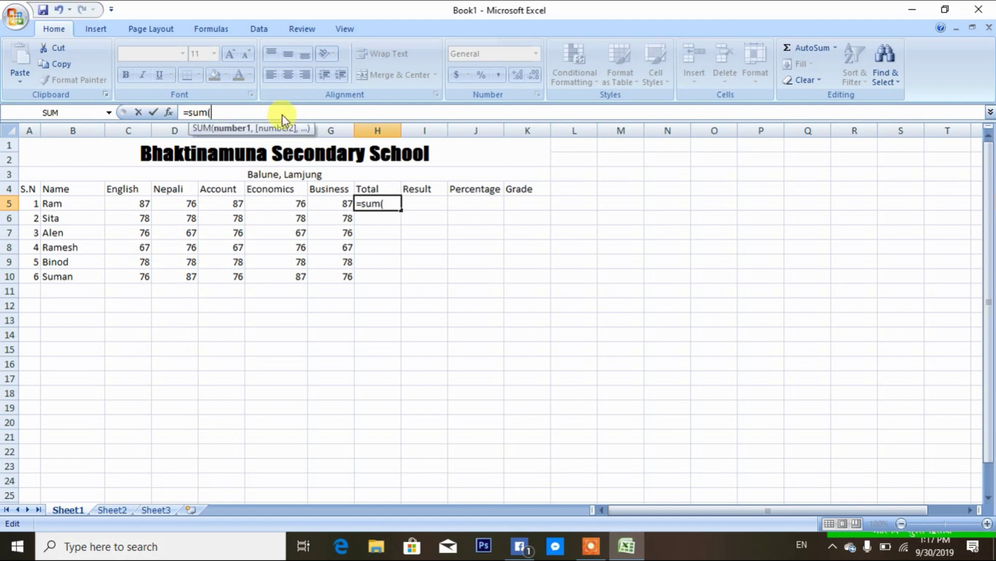
left_click(155, 210)
left_click_drag(154, 210, 332, 207)
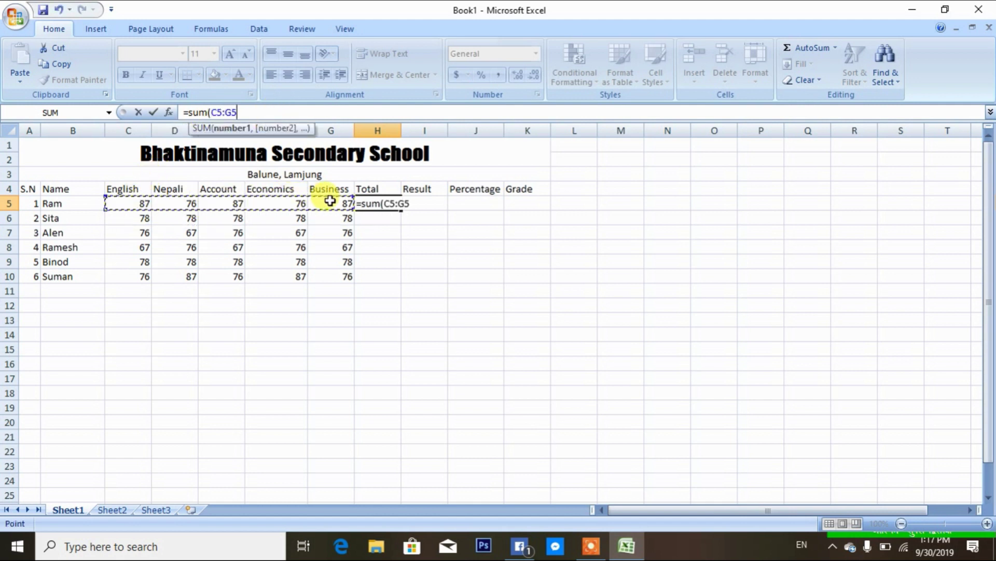
type(")")
key("Return")
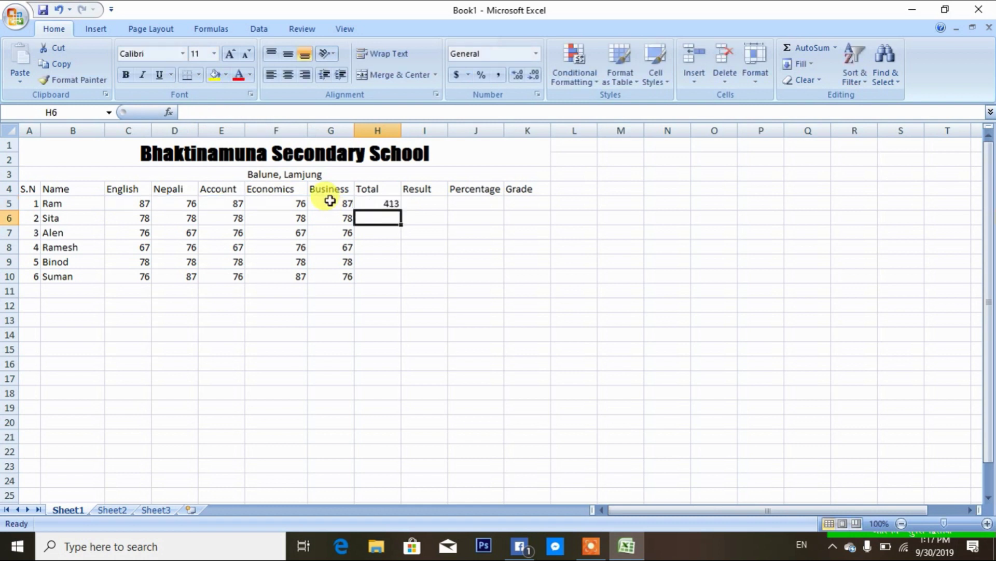
Fill the total formula down to H10, giving 390, 362, 353, 390 and 402.
left_click(388, 204)
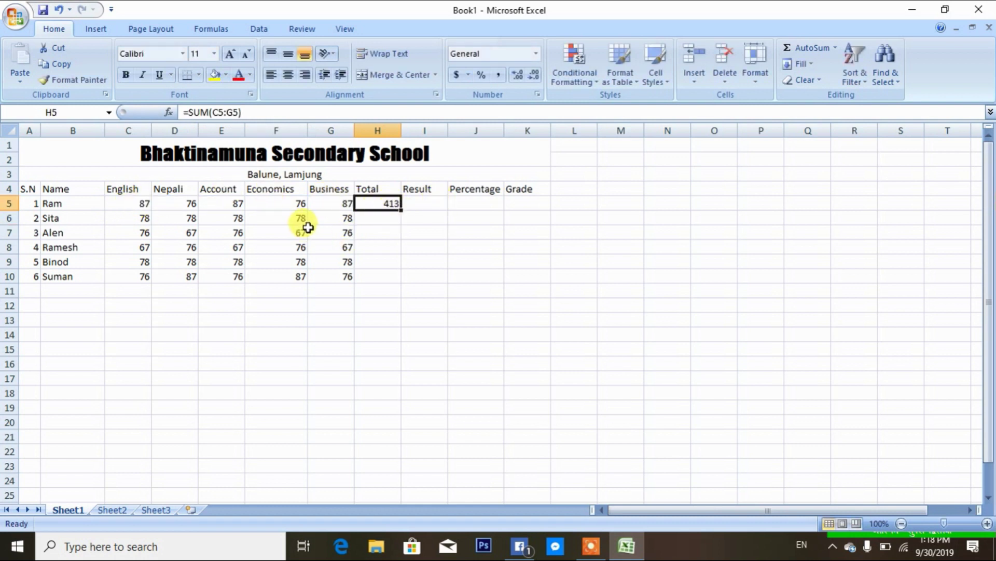
left_click_drag(327, 203, 337, 271)
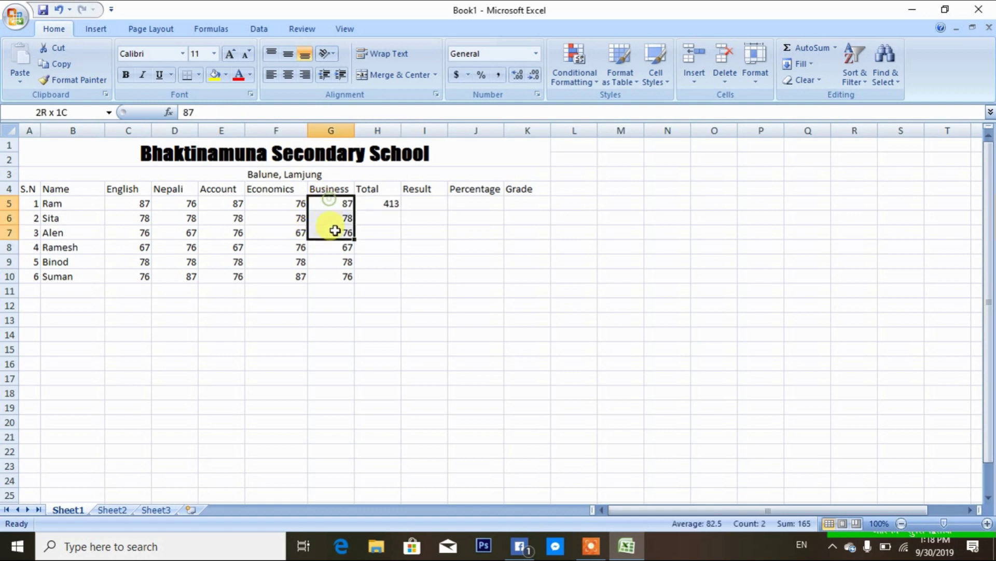
left_click(345, 317)
left_click(388, 204)
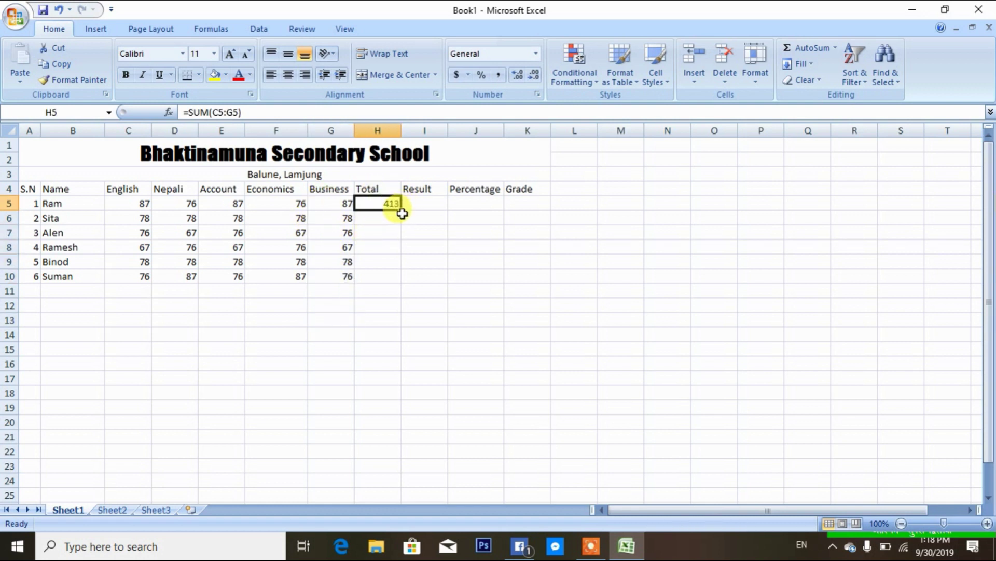
left_click_drag(403, 210, 403, 280)
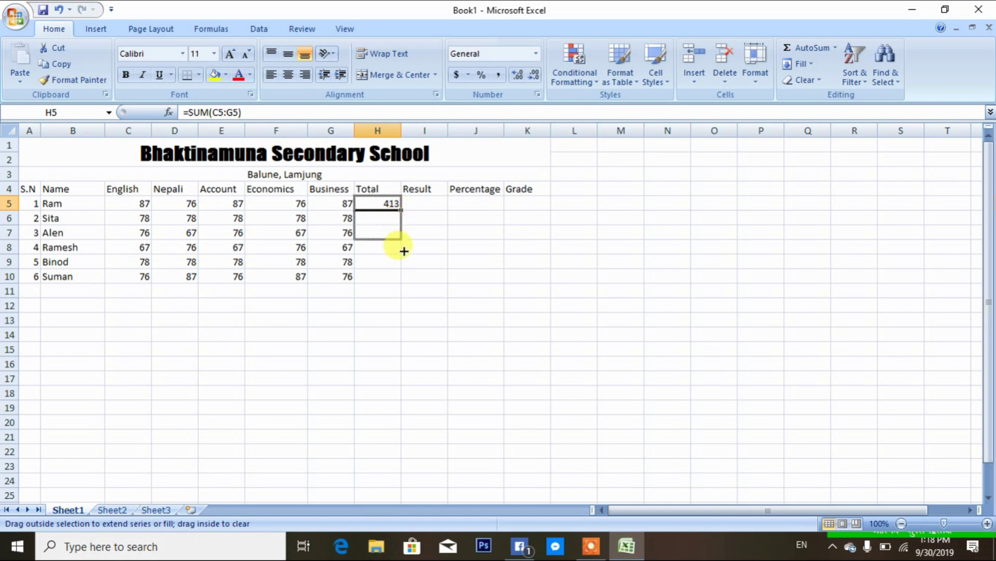
left_click(398, 332)
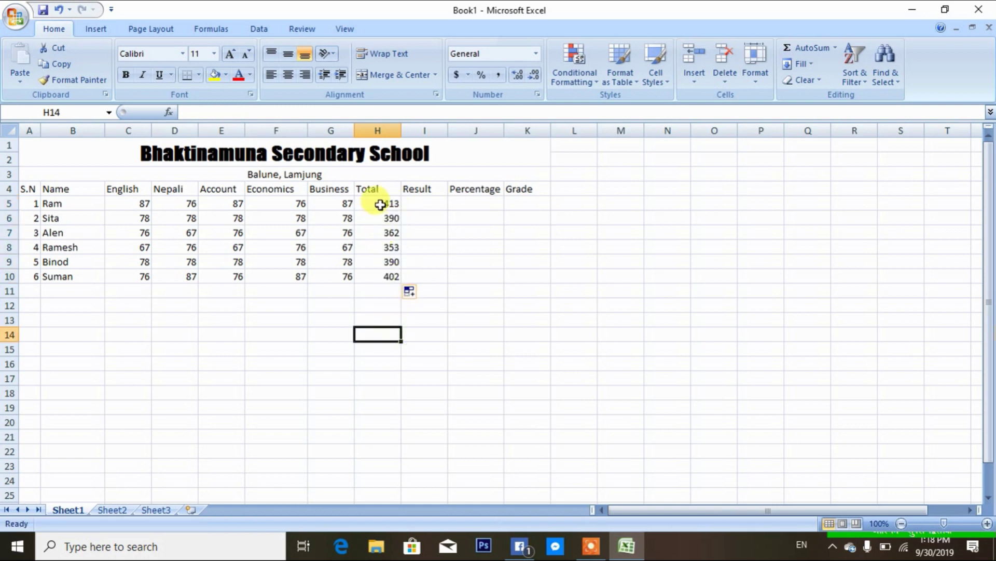
left_click_drag(383, 204, 380, 267)
left_click(378, 292)
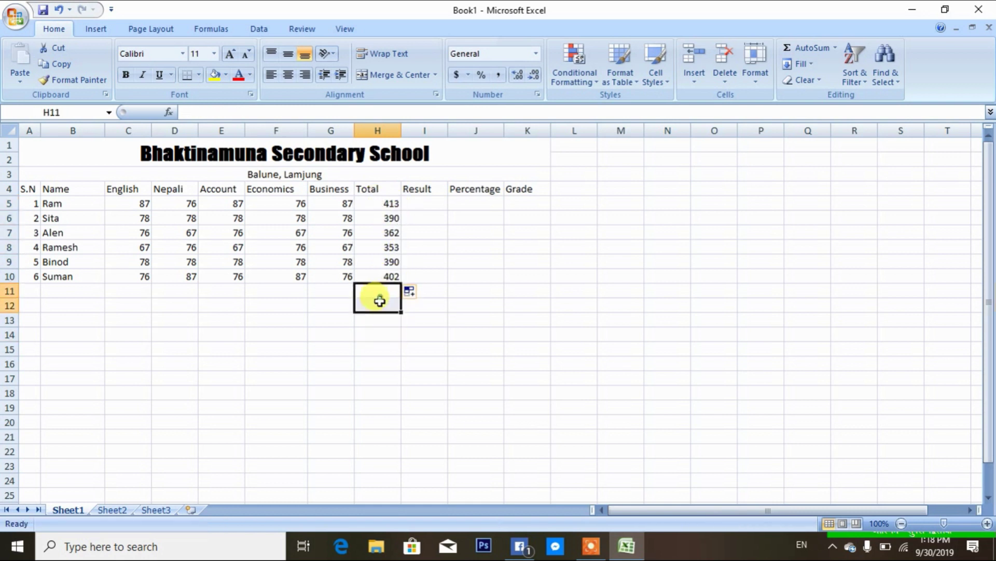
Enter =IF(MIN(C5:G5)>=40,"Pass","Fail") in I5 so Ram's Result shows Pass.
left_click(431, 201)
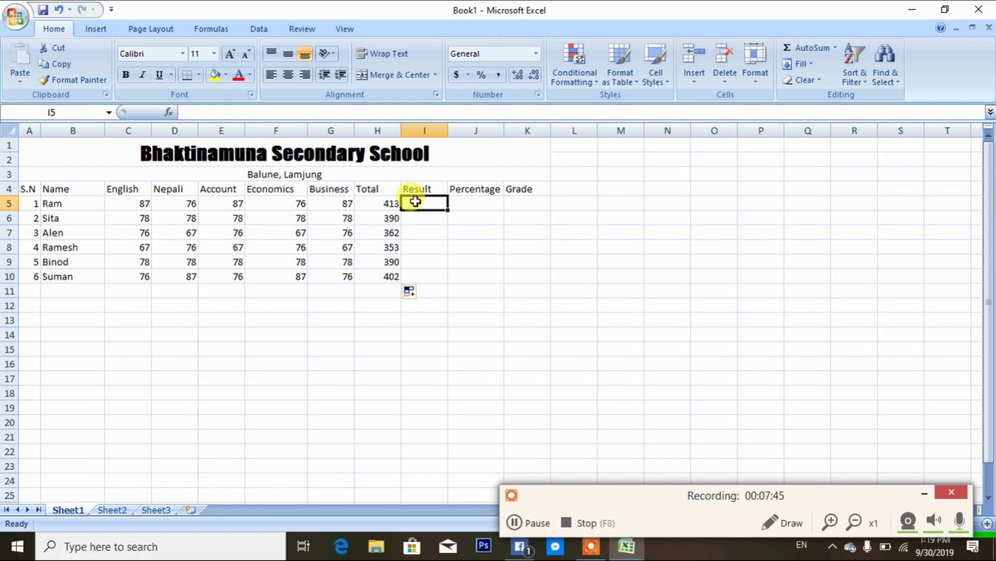
type("+=")
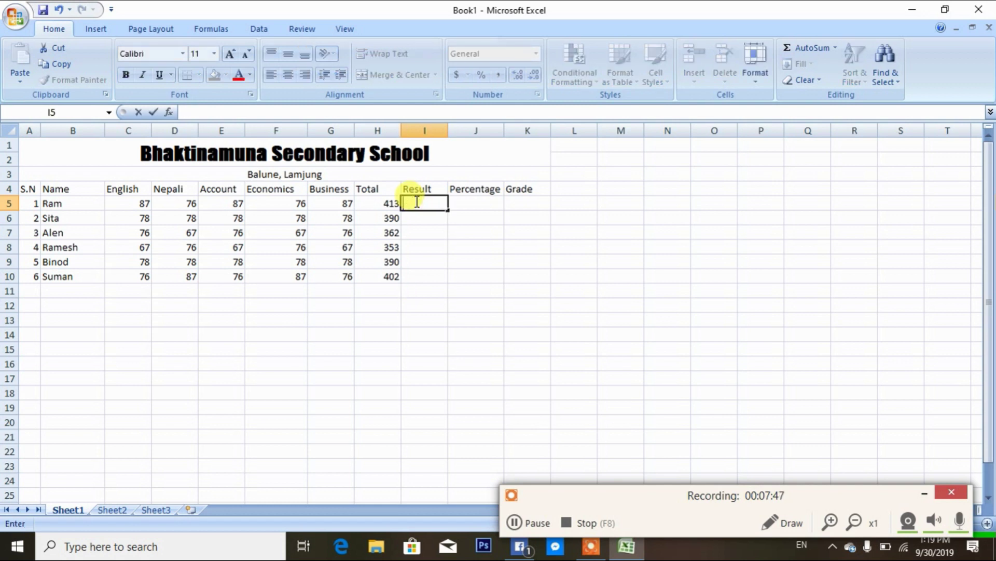
type("if")
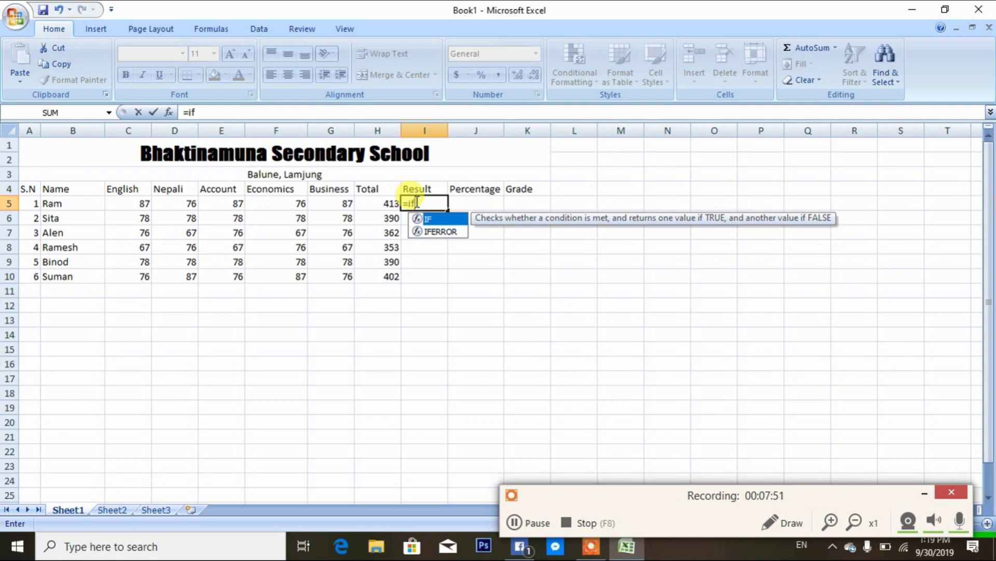
type("(min")
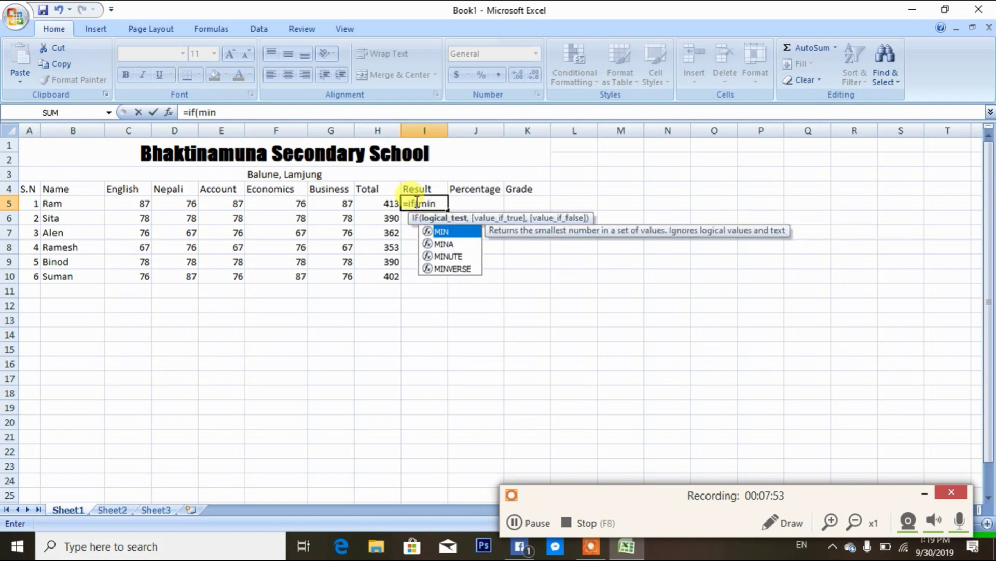
type("(")
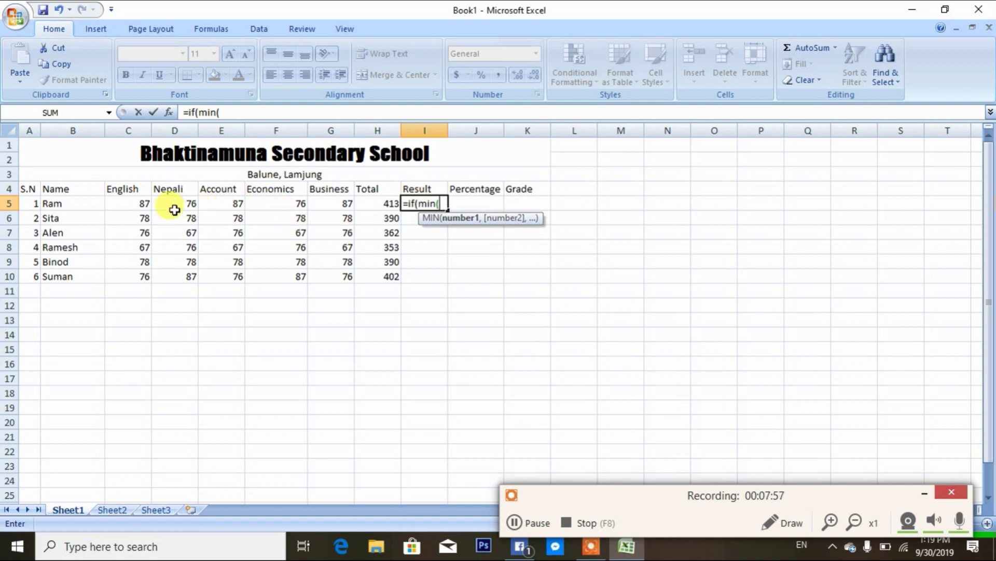
left_click(136, 207)
left_click_drag(136, 207, 323, 202)
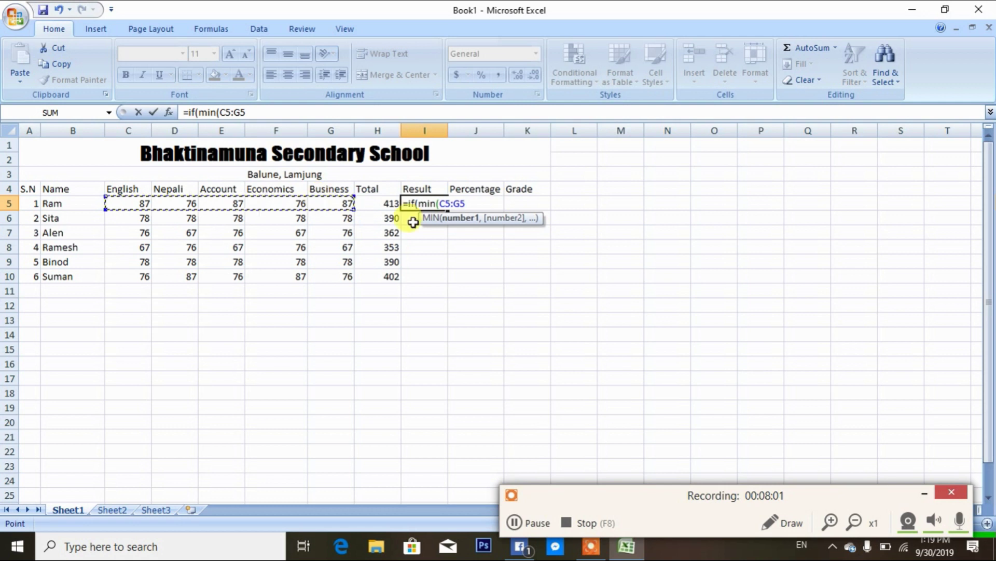
type(")")
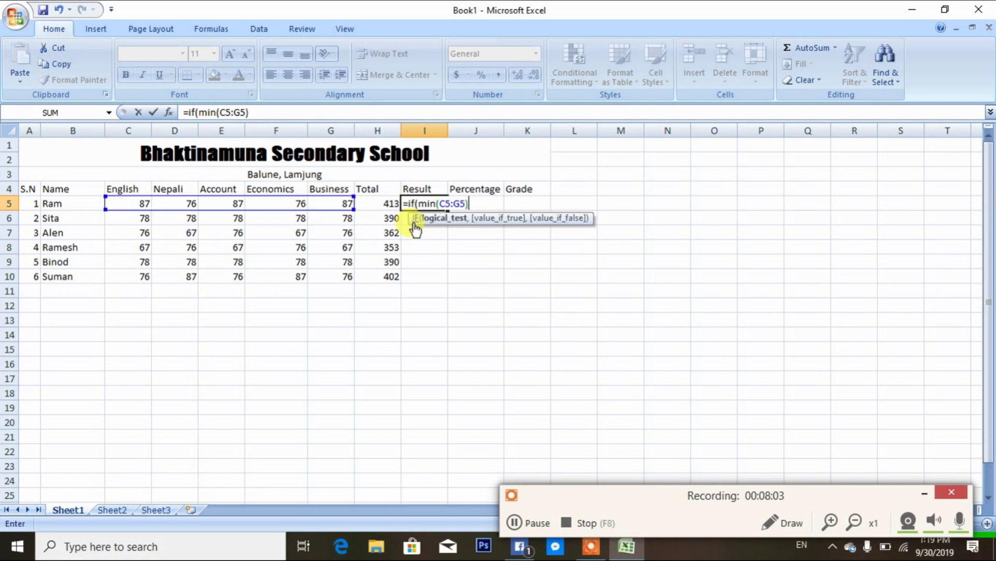
type(">")
type("=4")
type("0")
type(",")
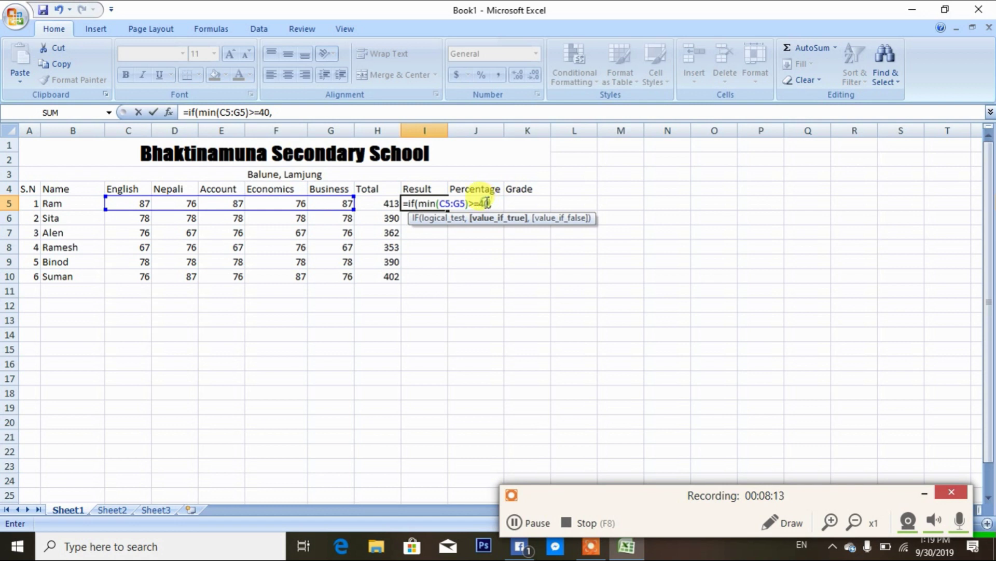
left_click(494, 203)
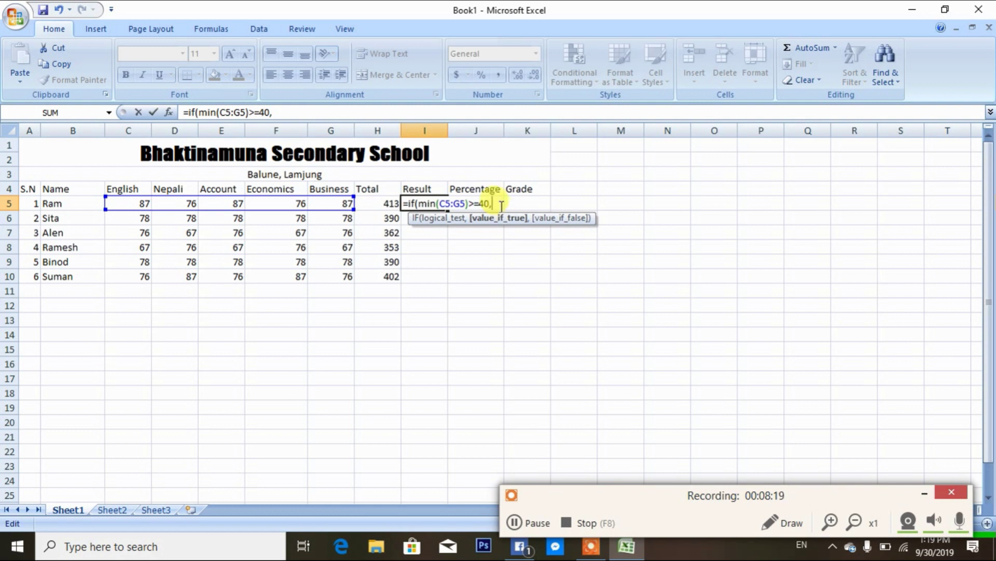
type("\"")
type("Pa")
type("ss\",\"")
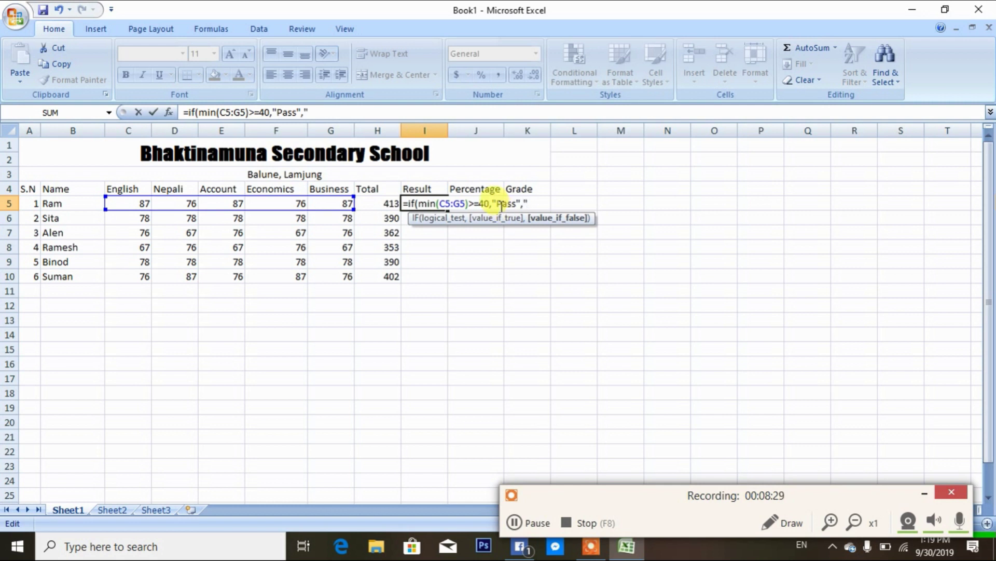
type("Fail\"")
type(")")
key("Return")
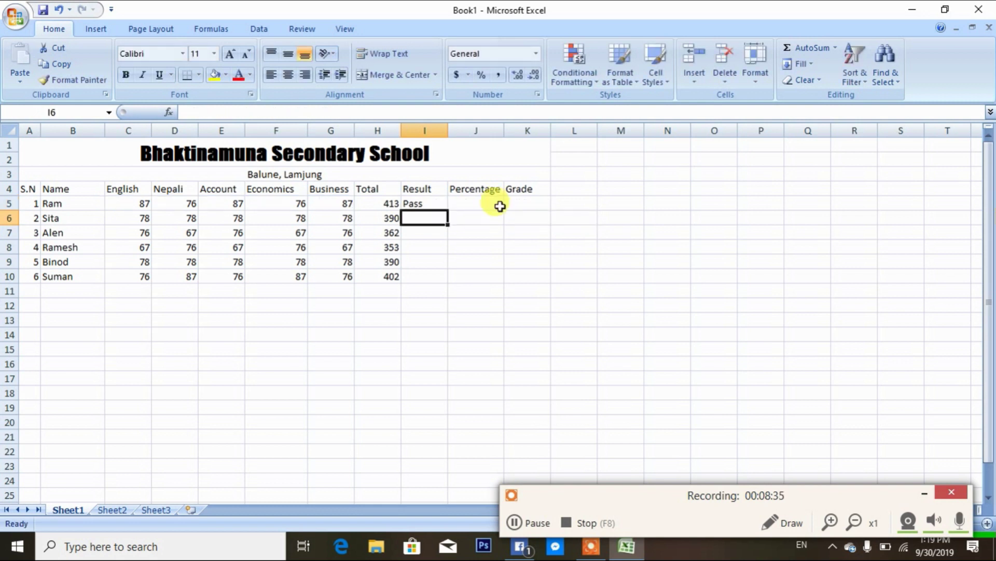
Fill the Pass/Fail formula down to I10, showing Pass for all six students.
left_click(407, 203)
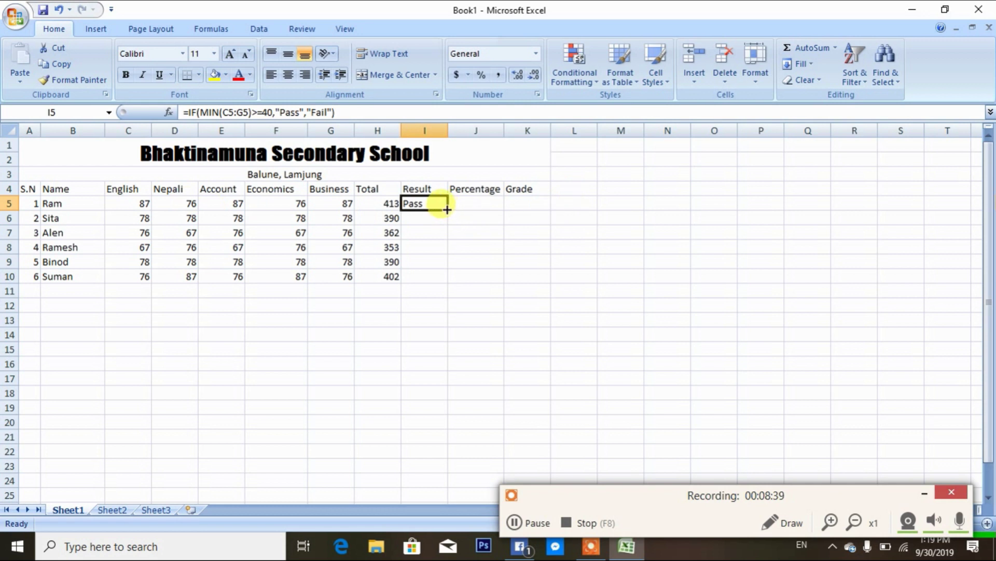
left_click_drag(451, 213, 441, 281)
left_click(454, 318)
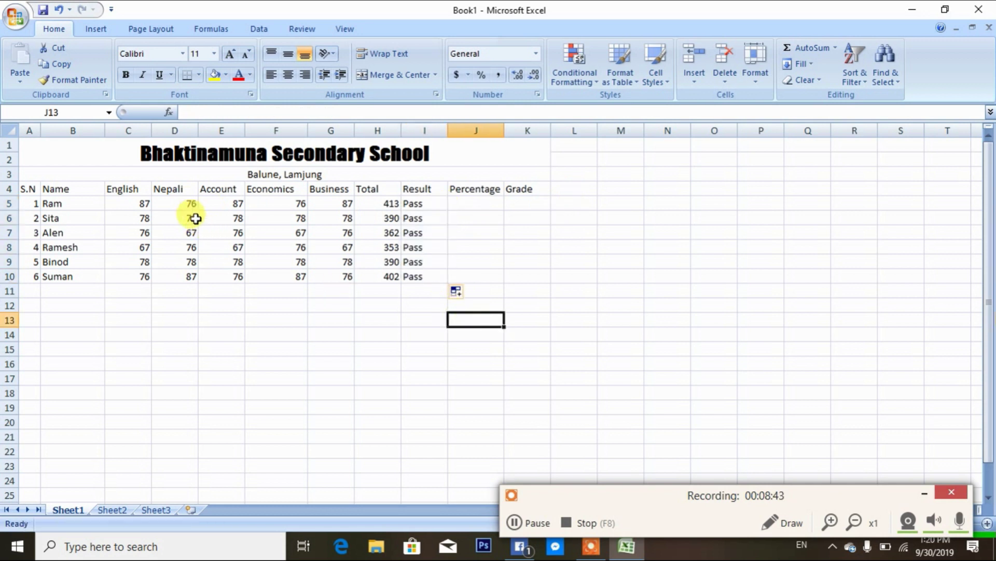
left_click(193, 202)
type("76")
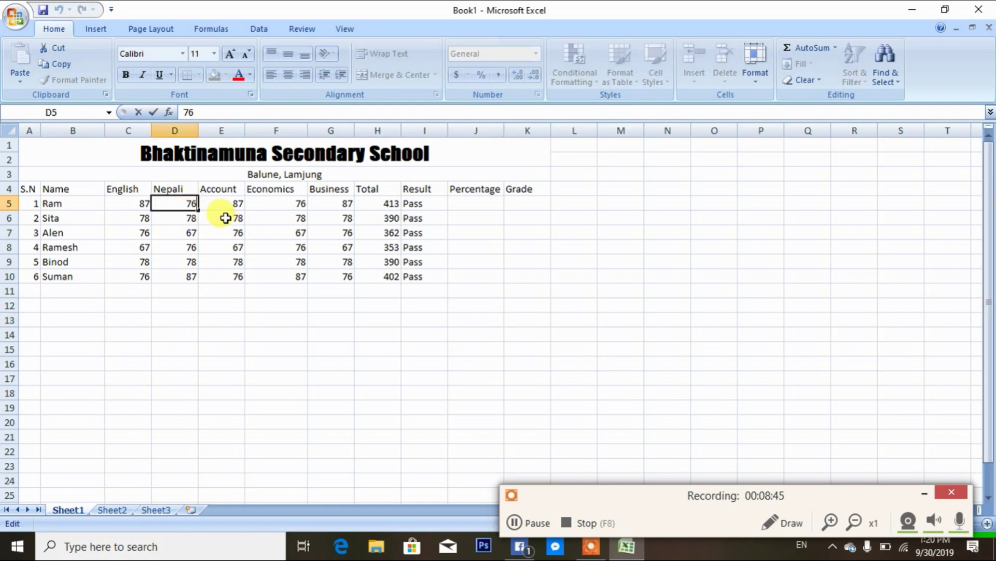
key("BackSpace")
key("BackSpace")
type("0")
key("Return")
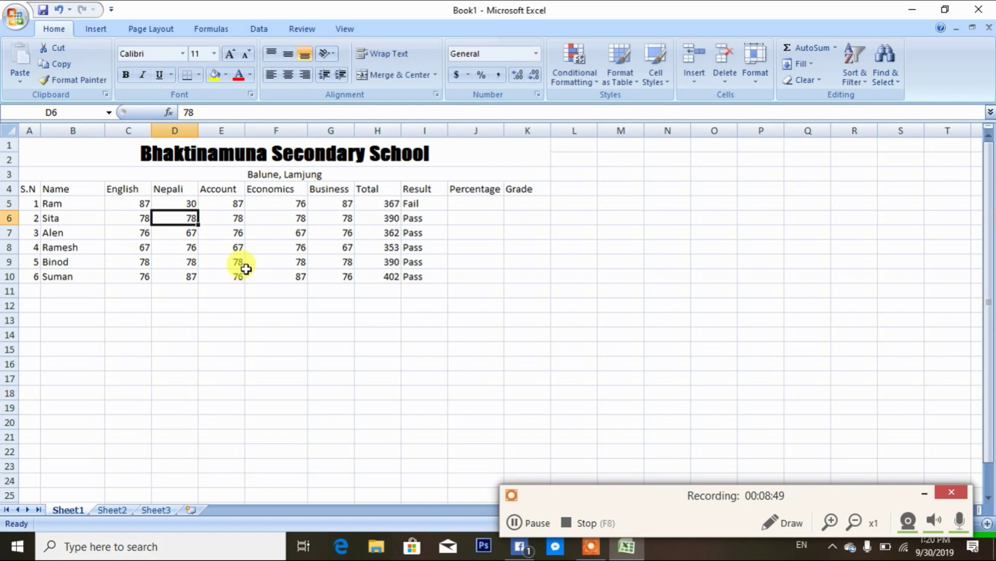
left_click(418, 203)
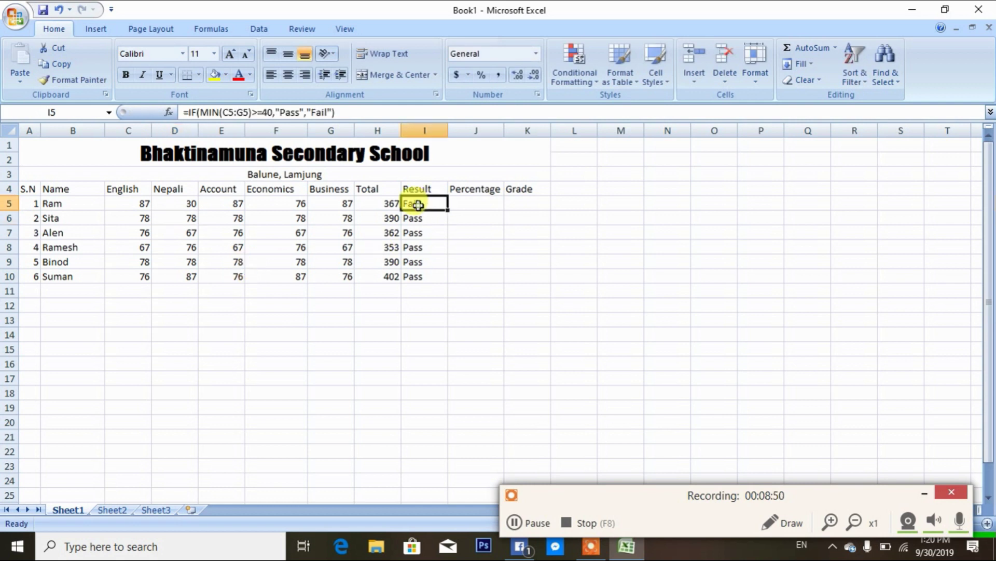
double_click(194, 204)
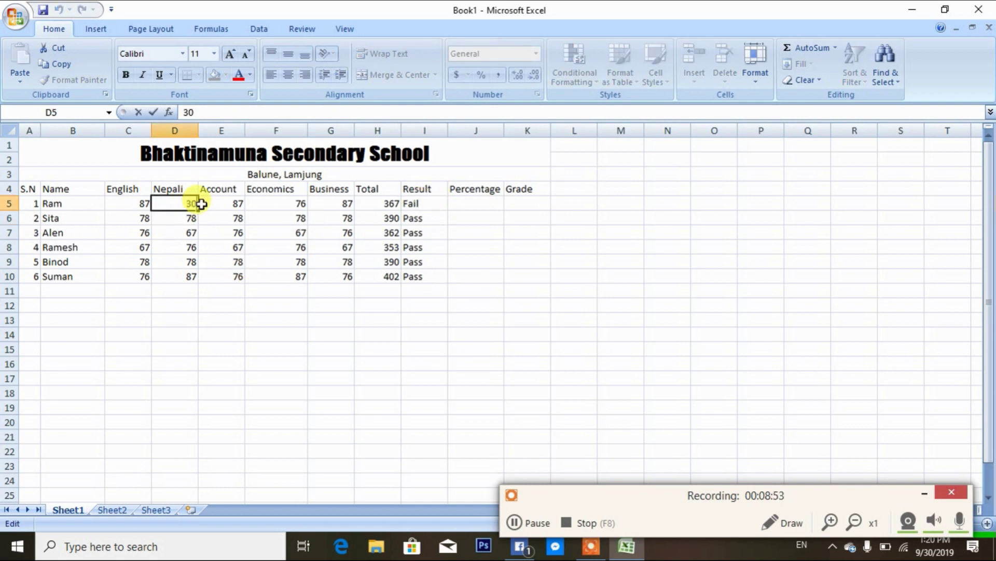
key("BackSpace")
type("6")
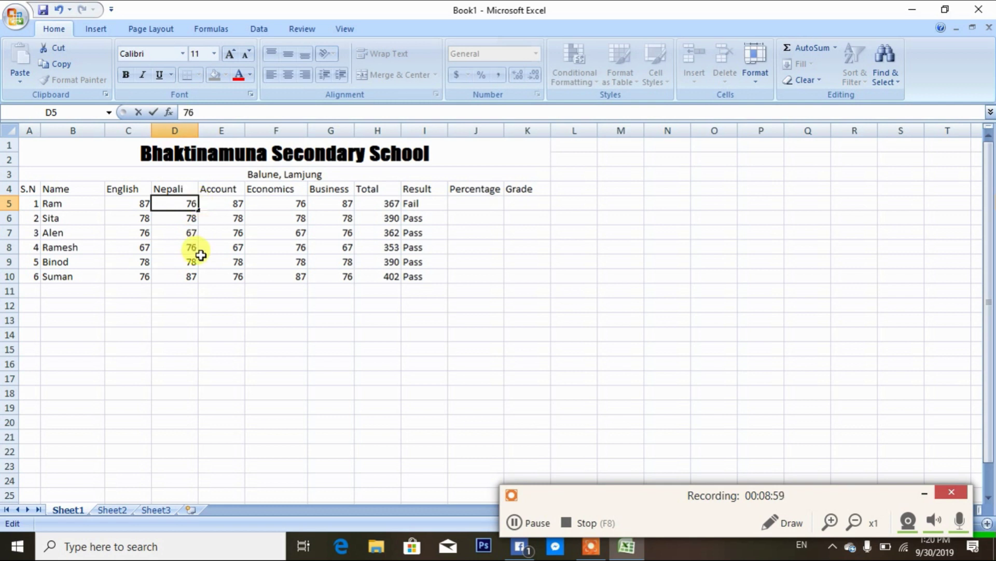
left_click(201, 302)
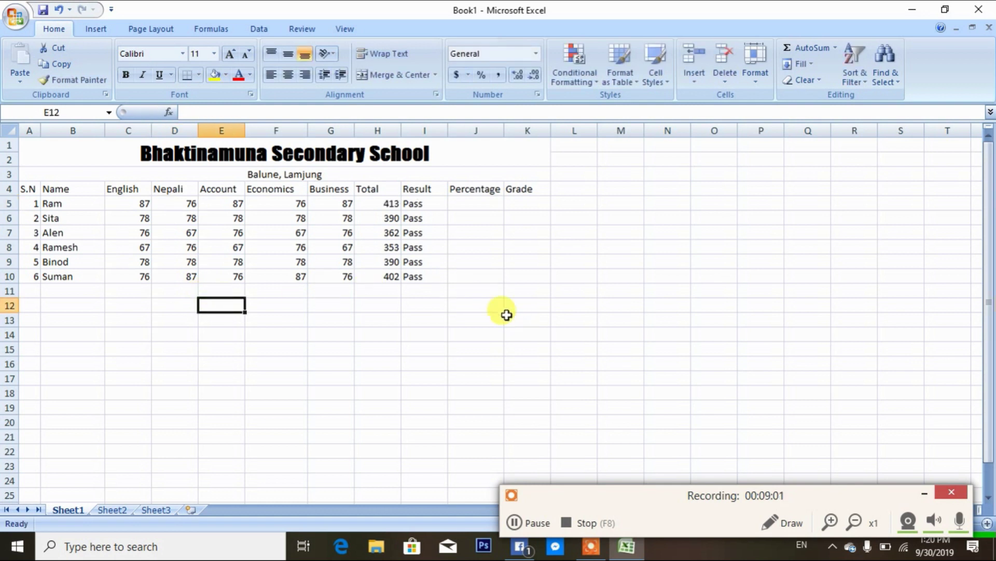
left_click(468, 202)
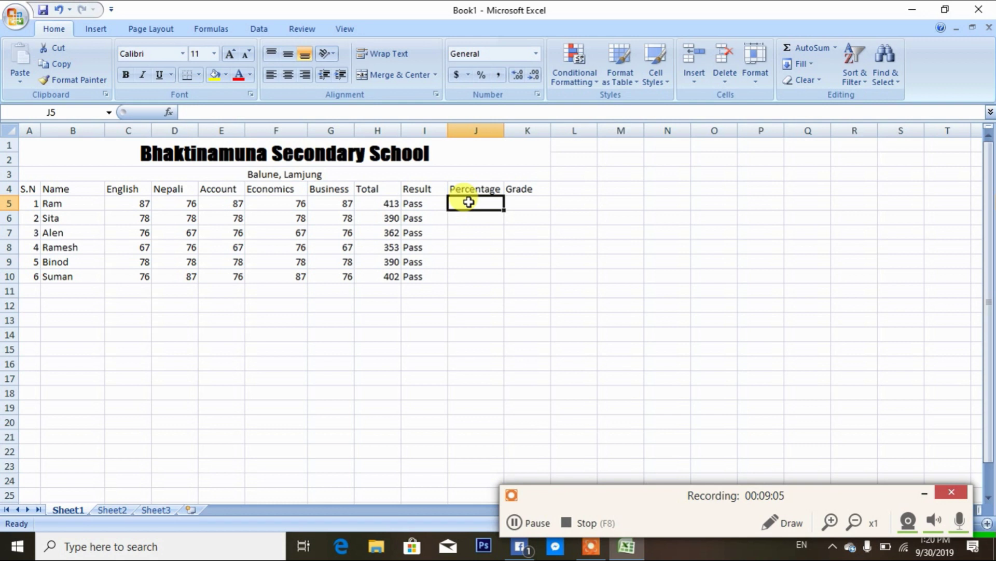
Enter =H5/5 in J5 to get Ram's percentage of 82.6.
type("=")
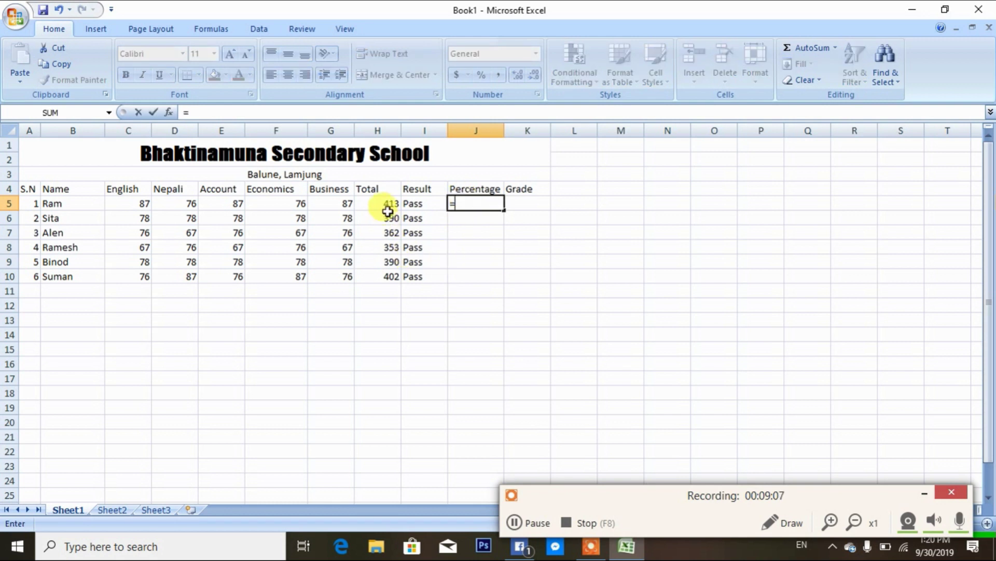
left_click(380, 199)
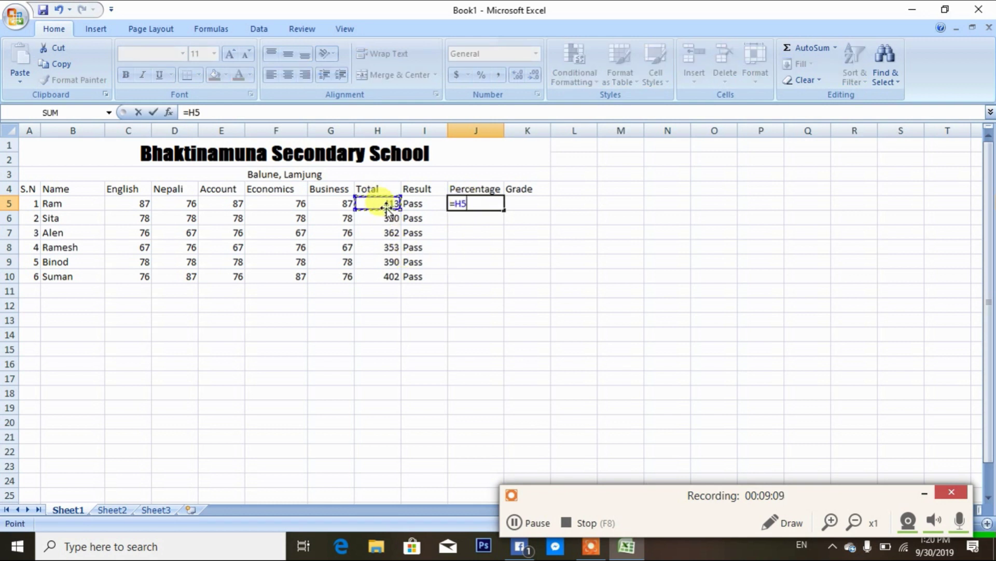
type("/")
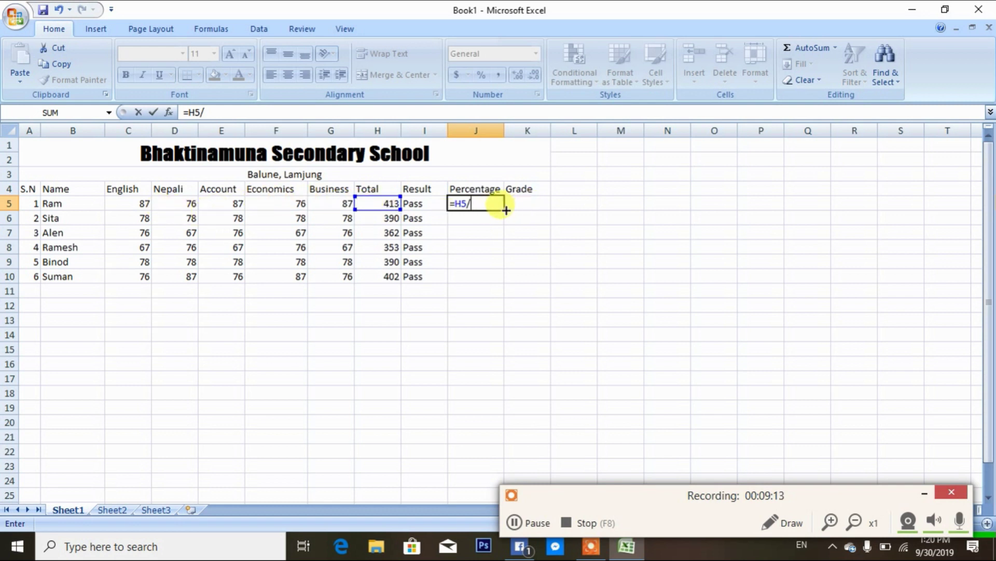
type("5")
key("Return")
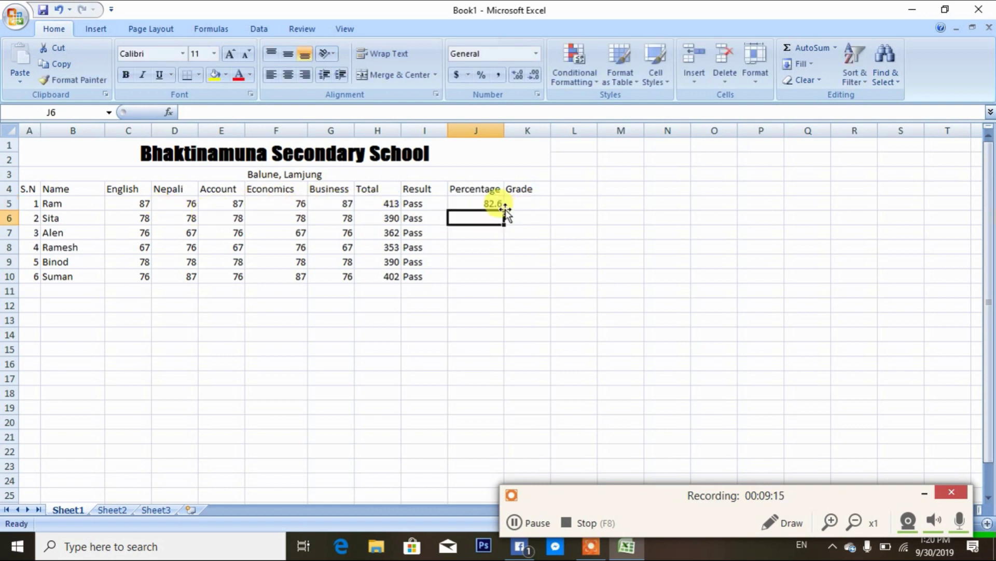
Fill the percentage formula down to J10, giving 78, 72.4, 70.6, 78 and 80.4.
left_click(488, 202)
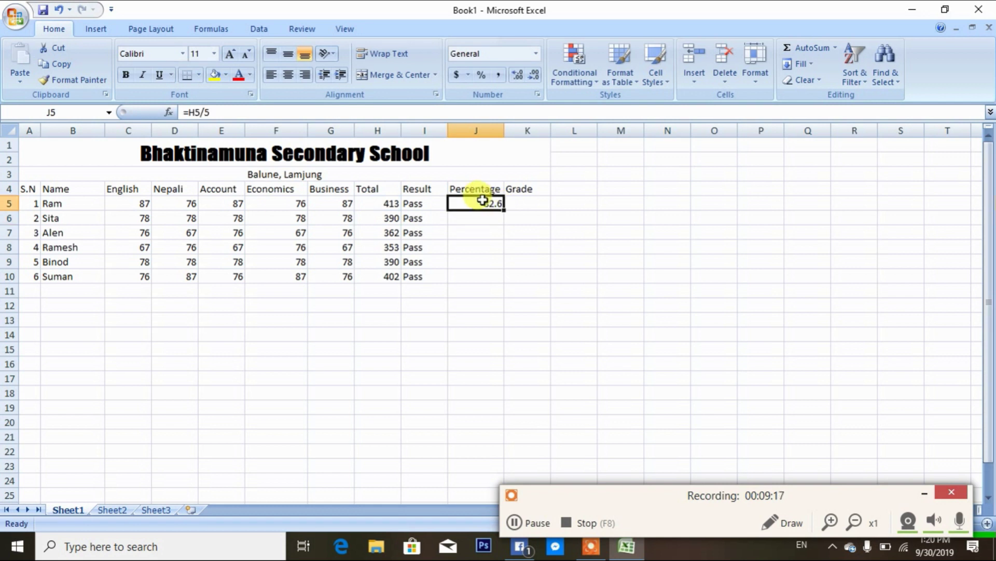
left_click_drag(502, 209, 505, 277)
left_click(510, 305)
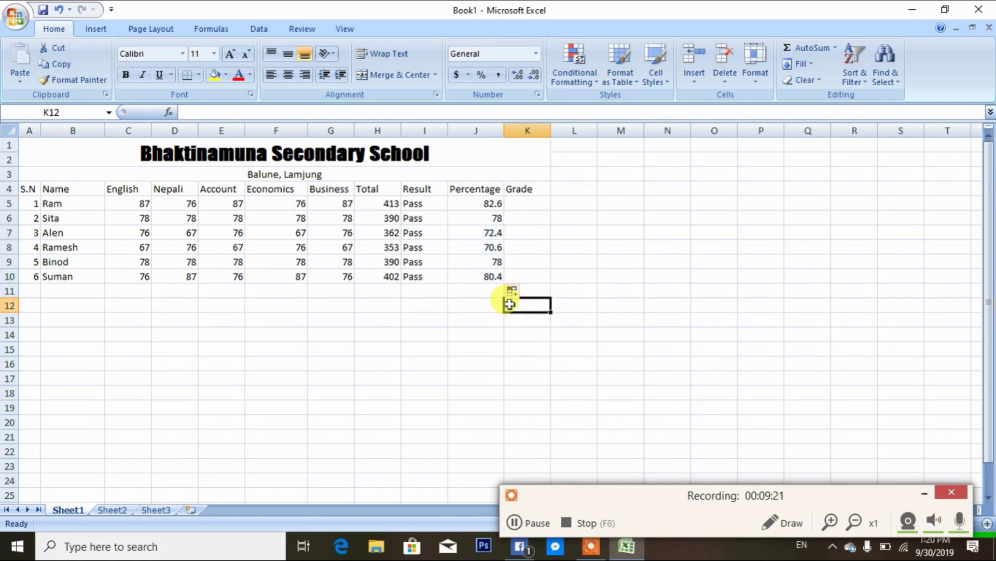
left_click(520, 202)
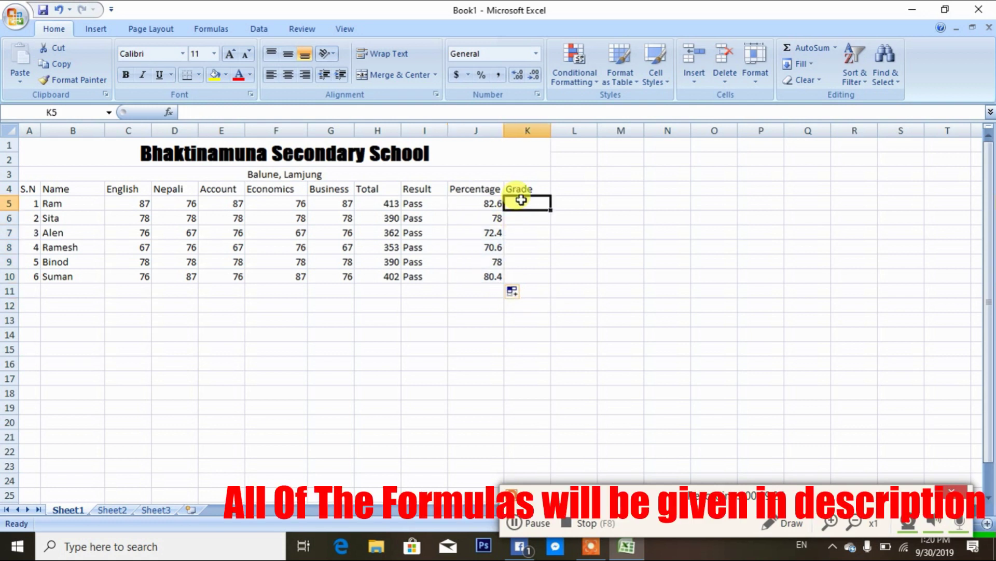
left_click(400, 113)
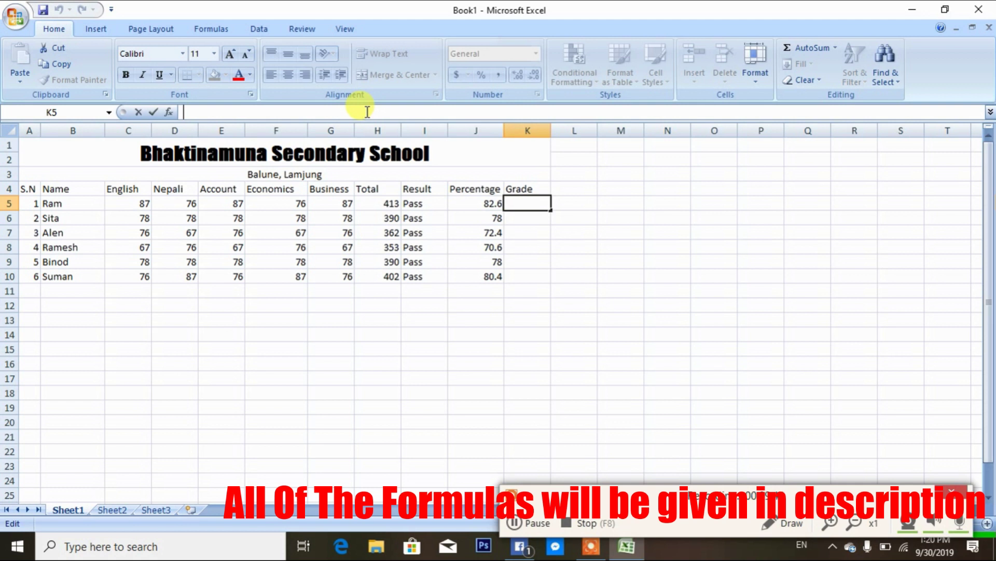
Type =if(J5>=90,A+" in K5, which Excel rejects with a formula error.
type("=")
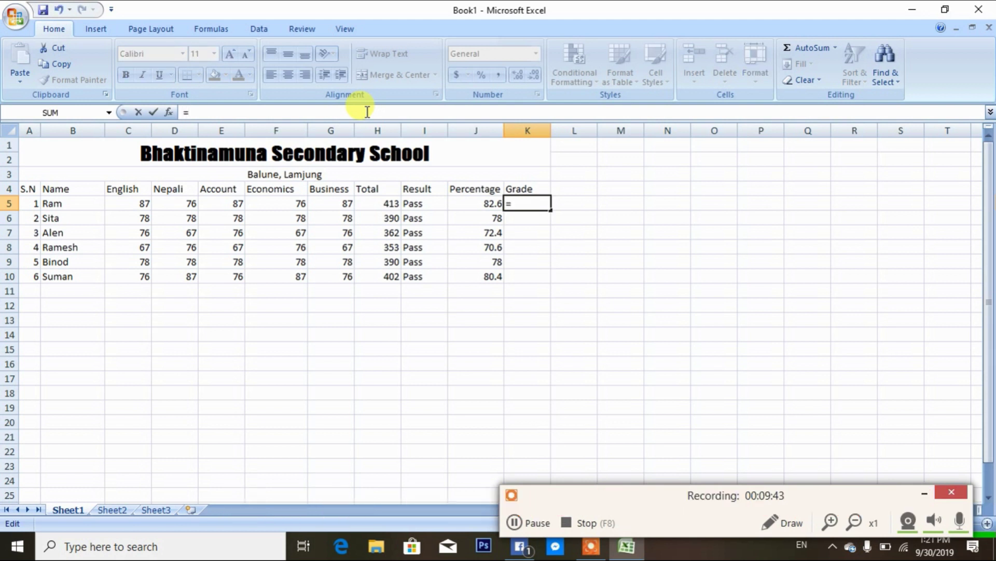
type("if")
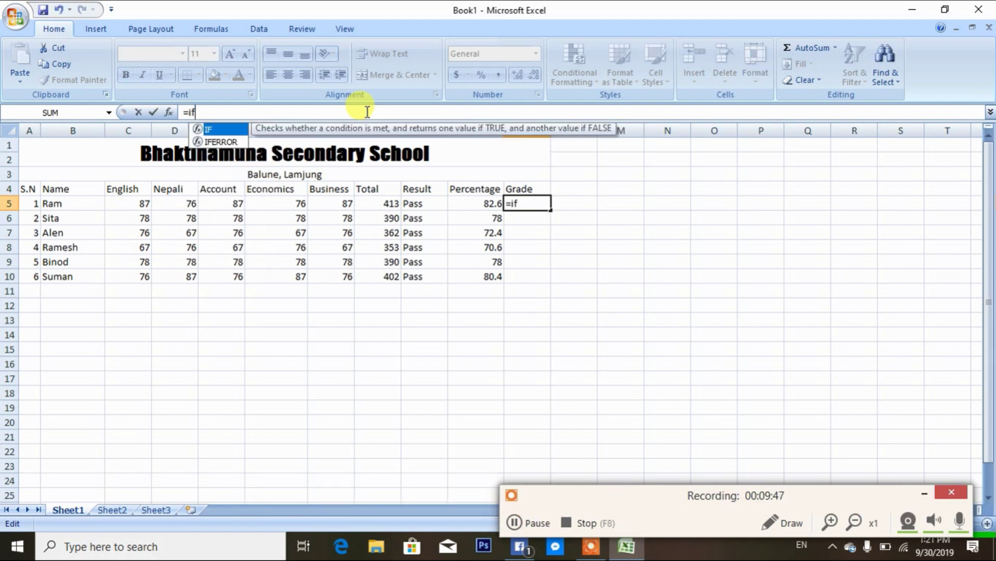
type("(")
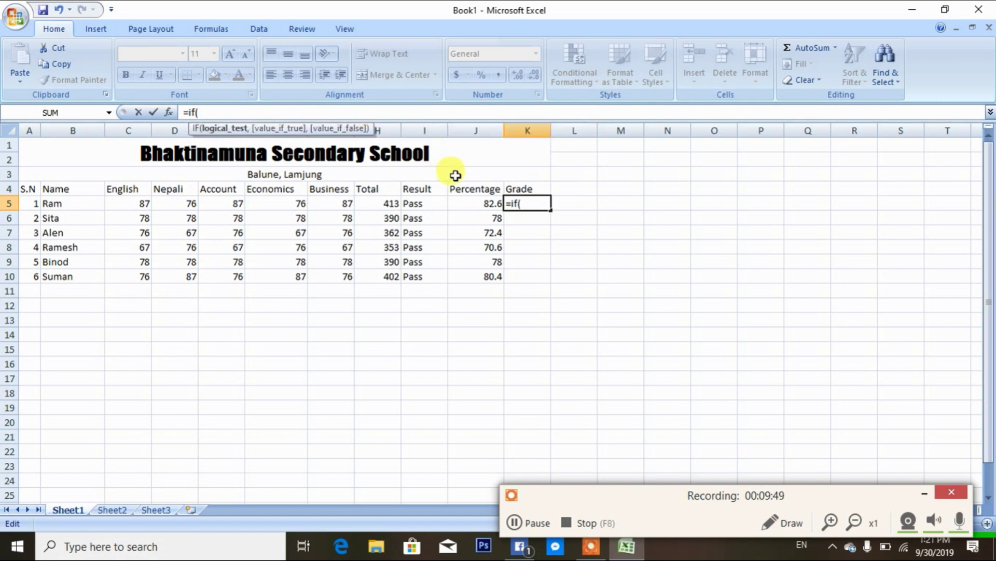
left_click(476, 204)
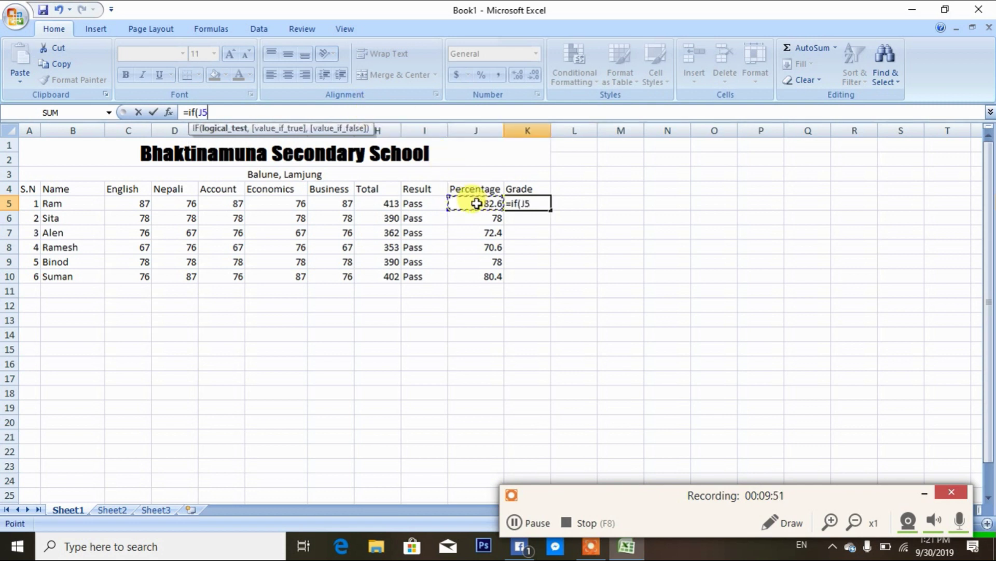
type(">")
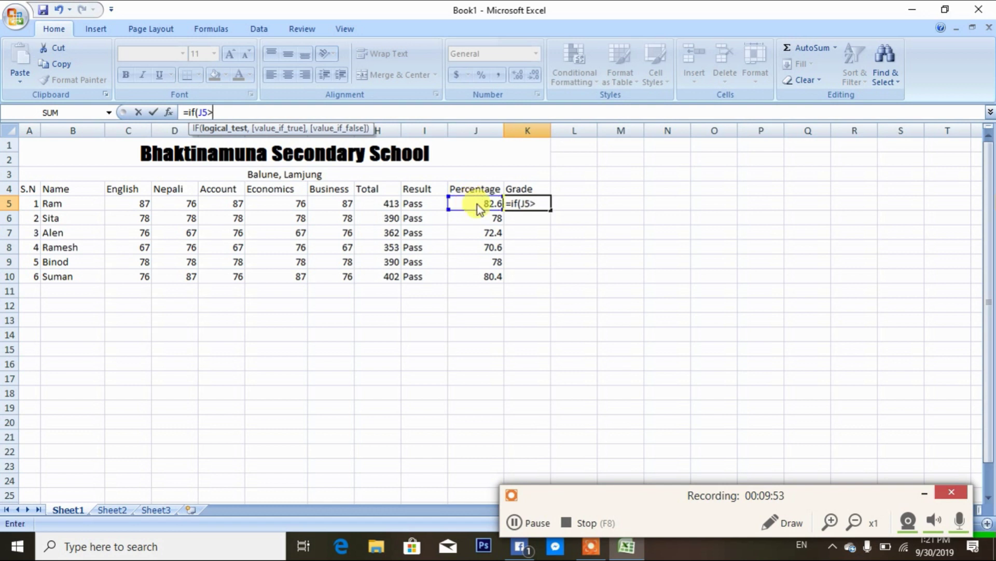
type("=")
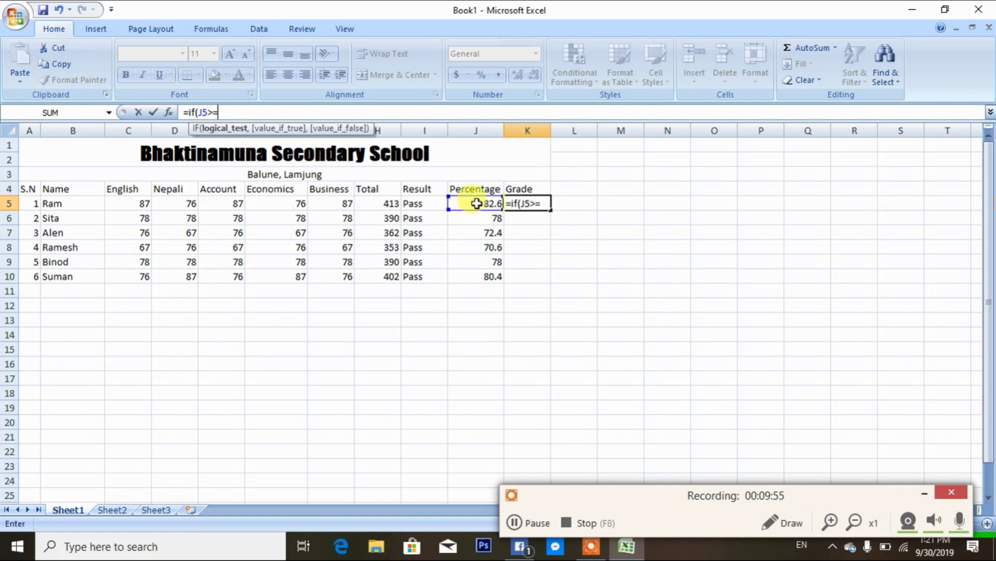
type("90")
type(",")
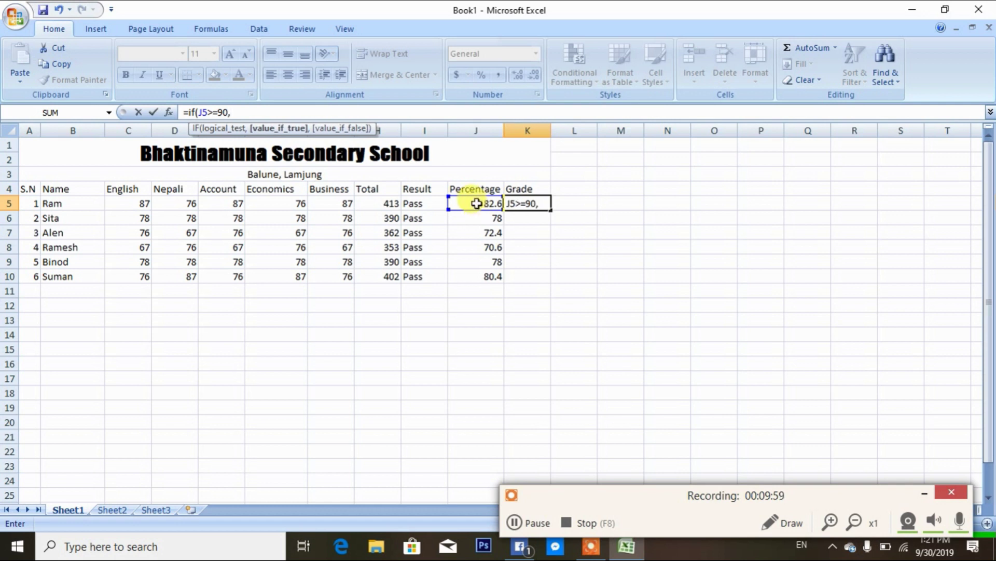
type("A")
type("+")
type("\"")
Dismiss the error and quote the grade so K5 reads =if(J5>=90,"A+", then select it.
left_click(476, 203)
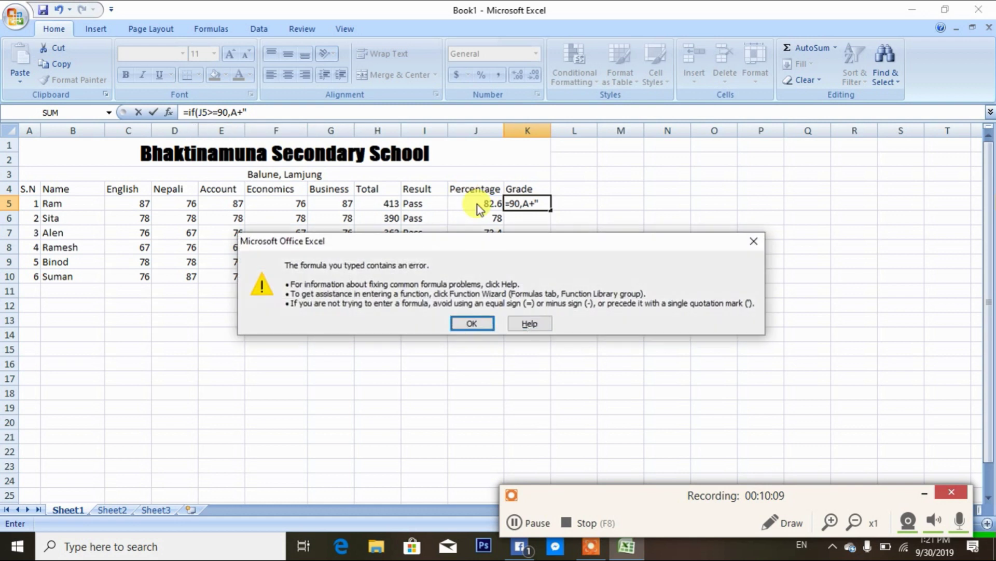
key("Return")
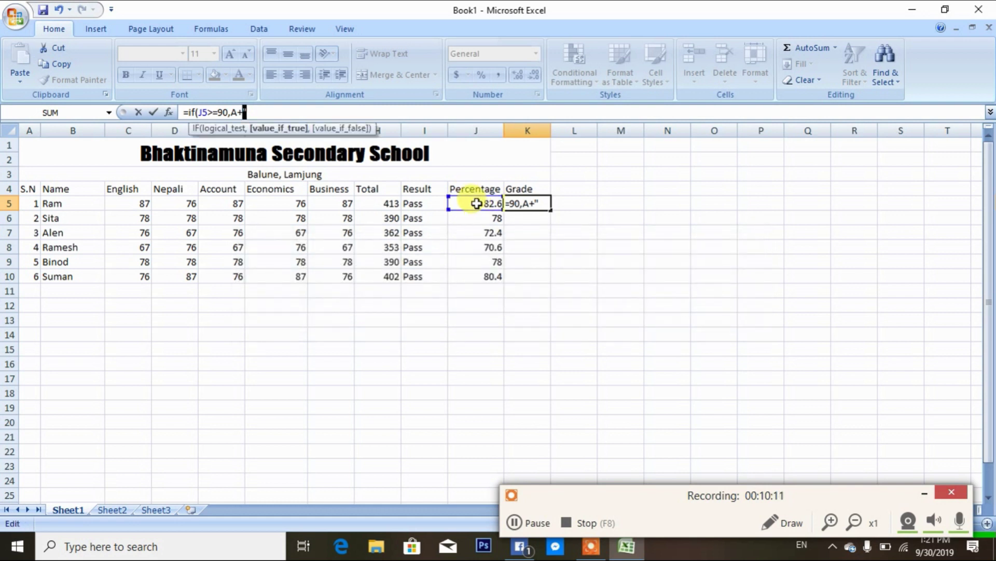
key("Left")
key("Left")
type("\"")
type(",")
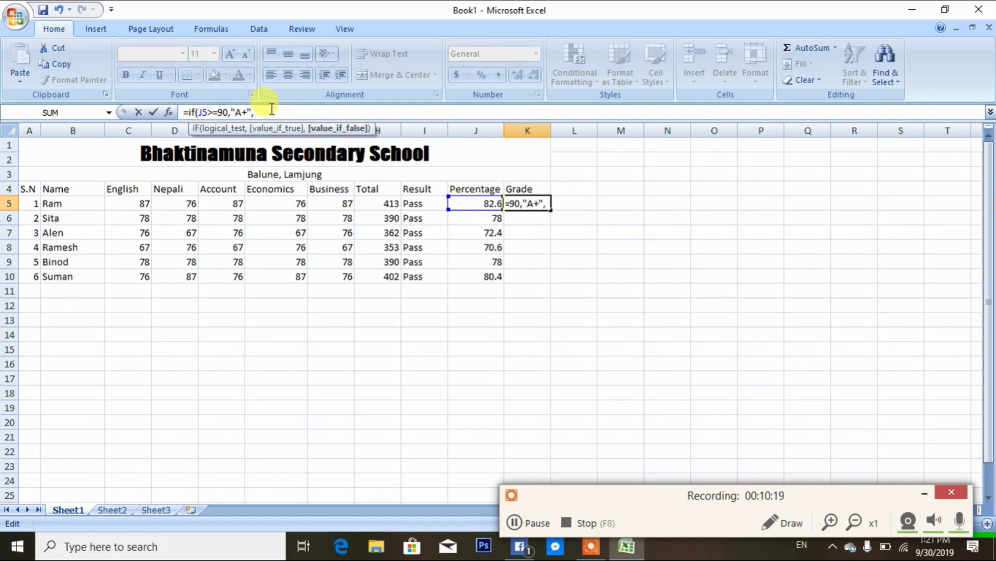
left_click_drag(272, 109, 186, 119)
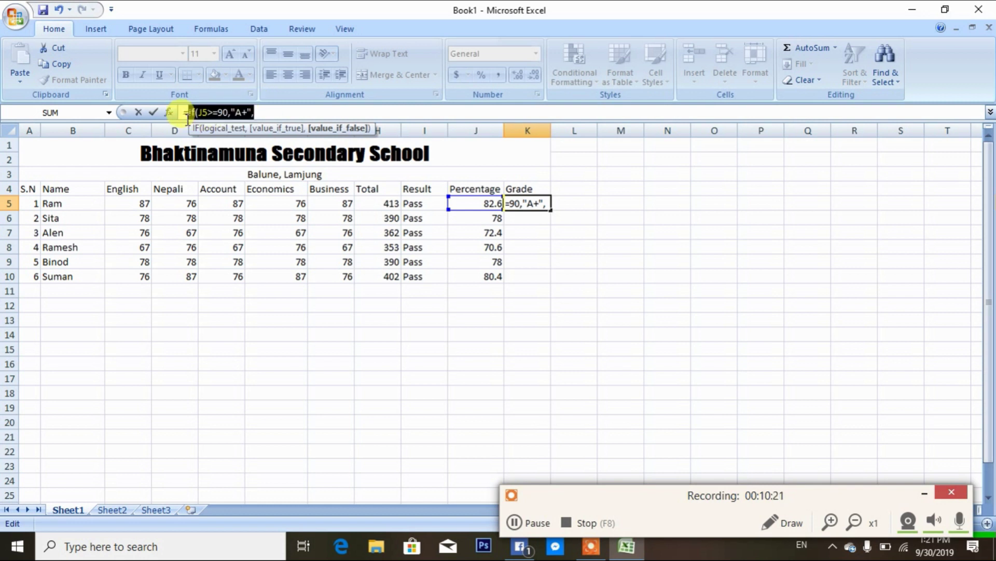
left_click_drag(188, 119, 188, 119)
key("ctrl+c")
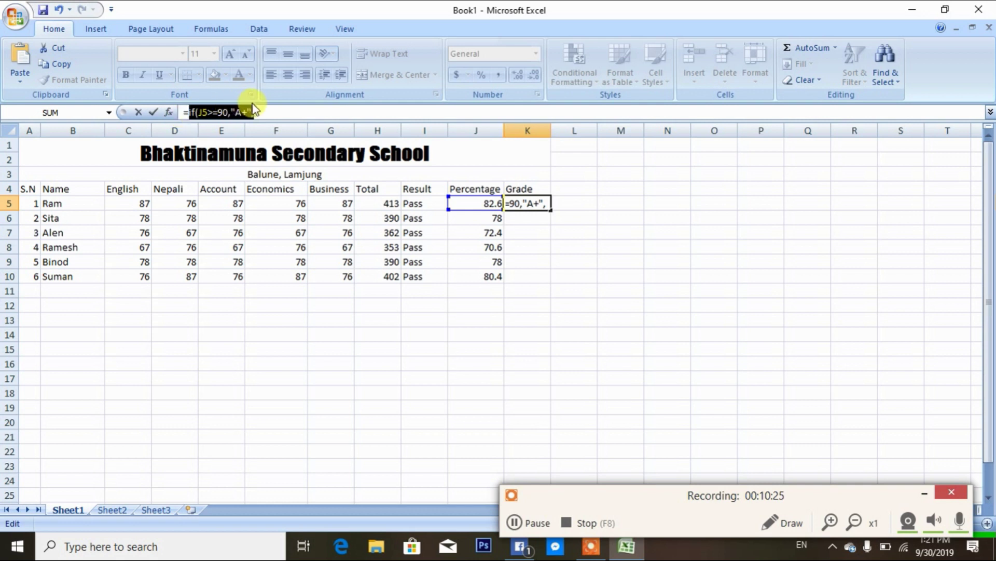
Paste a copy of the first condition and change it to J5>=80 returning "A".
left_click(265, 110)
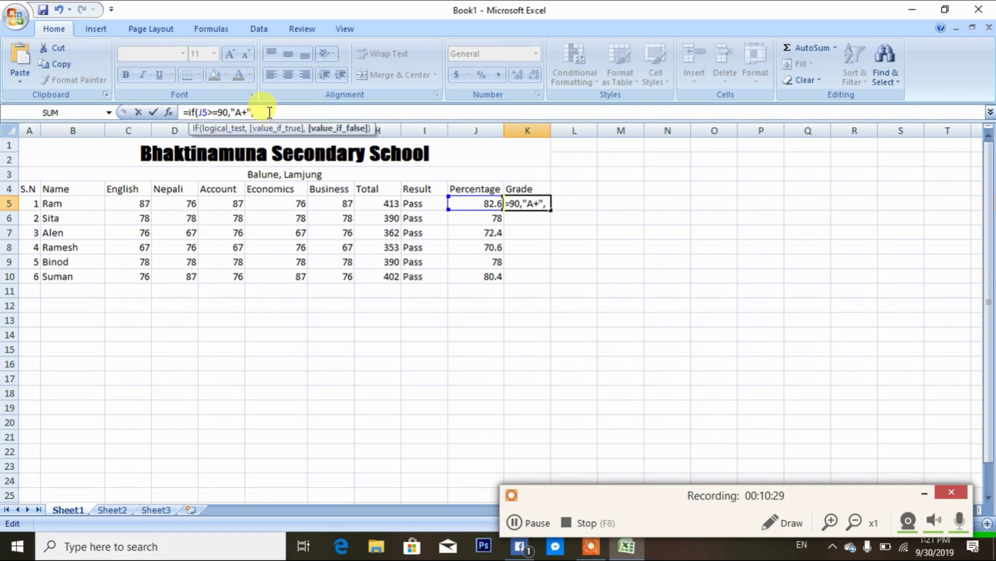
key("ctrl+v")
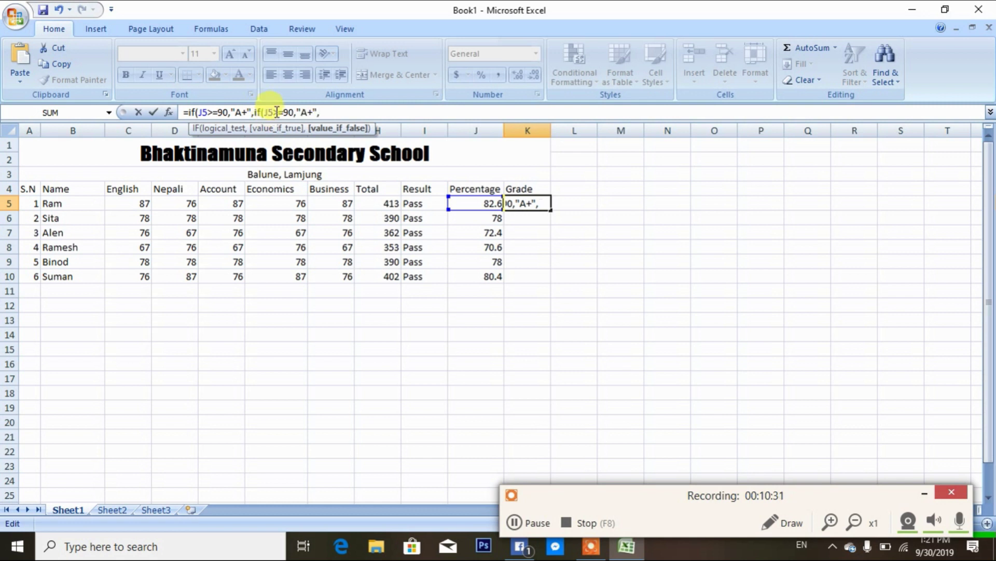
left_click(288, 113)
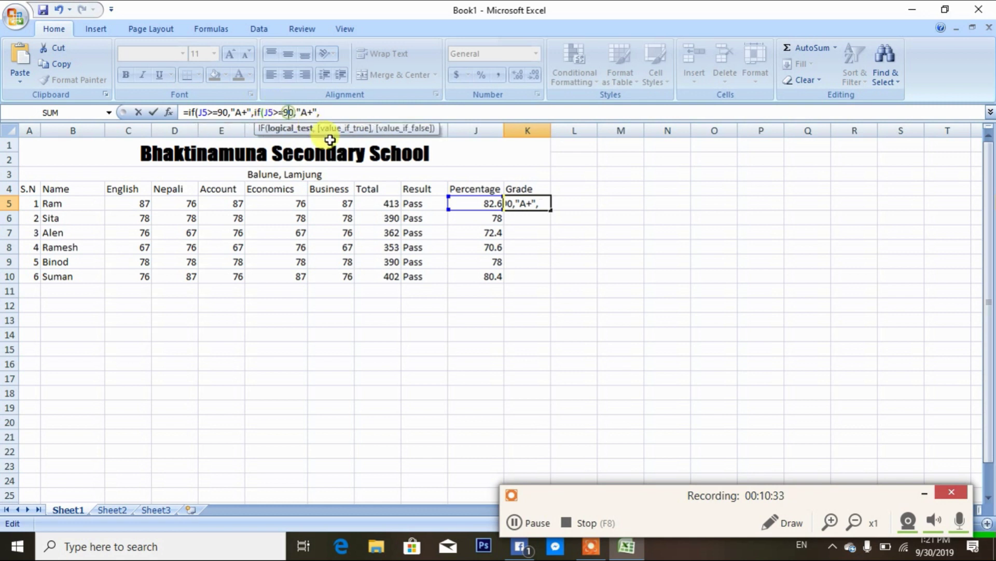
key("BackSpace")
type("8")
key("Right")
key("Right")
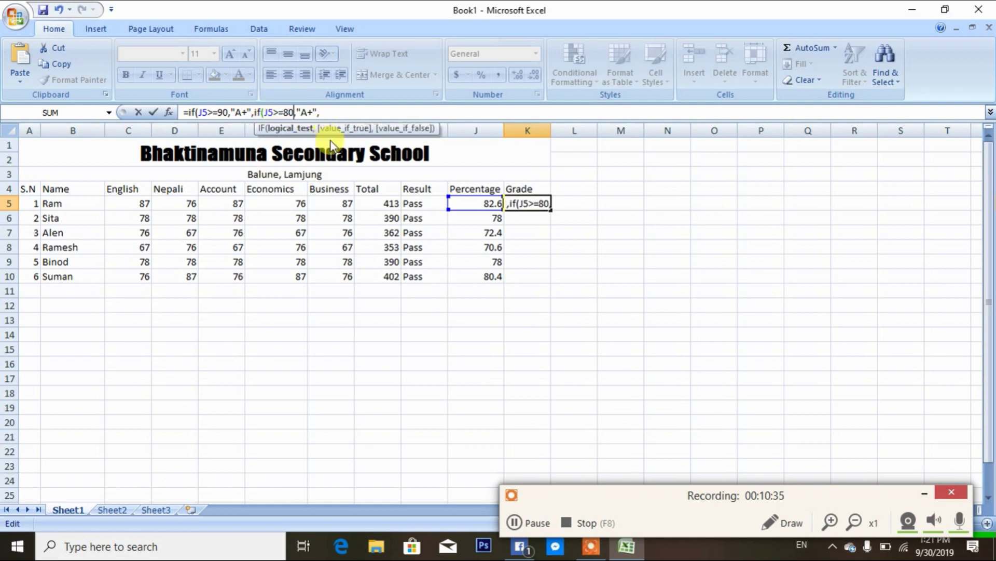
key("Right")
key("Right")
key("Right")
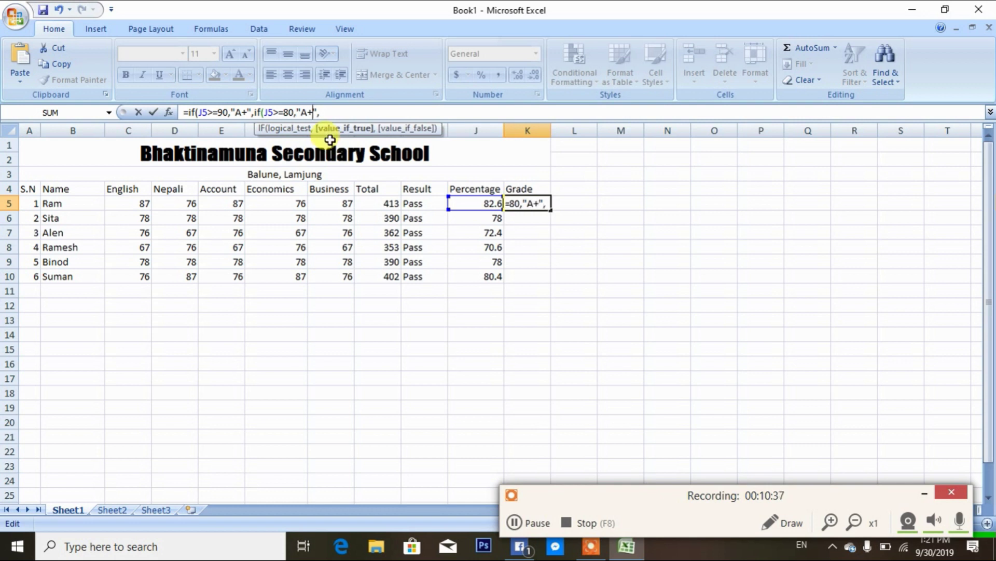
key("BackSpace")
key("Right")
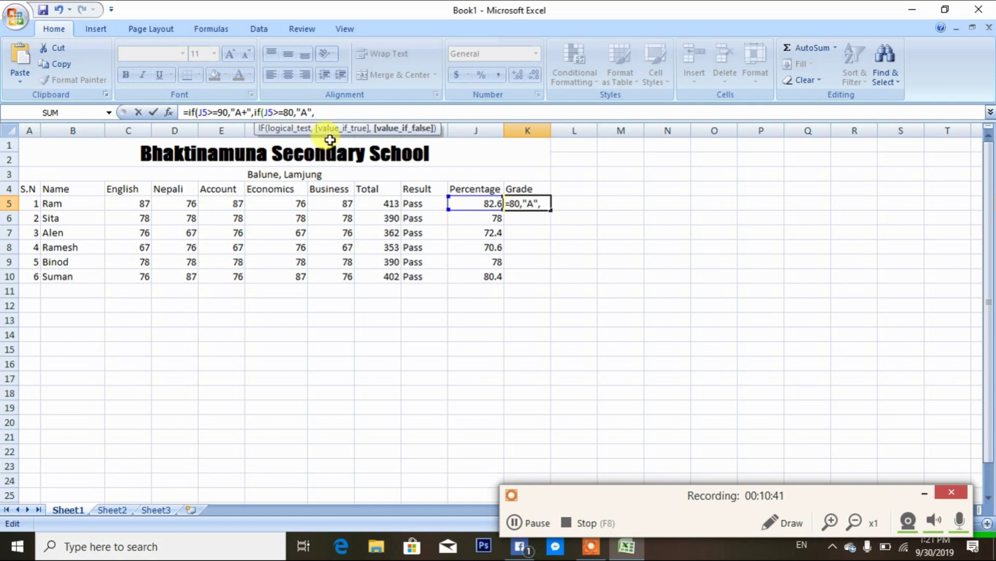
Paste another nested condition and set its threshold to J5>=70.
key("ctrl+v")
left_click(342, 112, "shift")
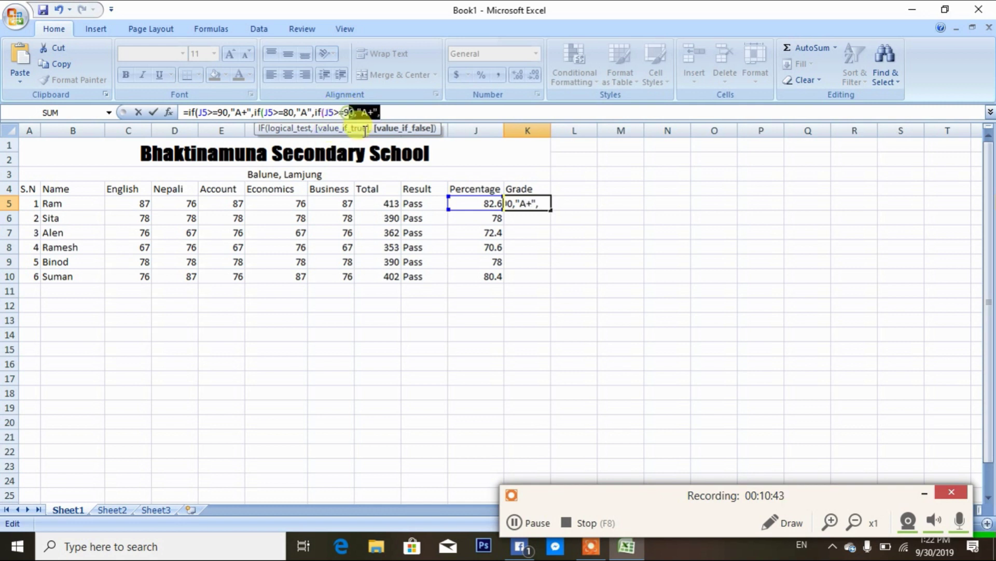
left_click(356, 111, "shift")
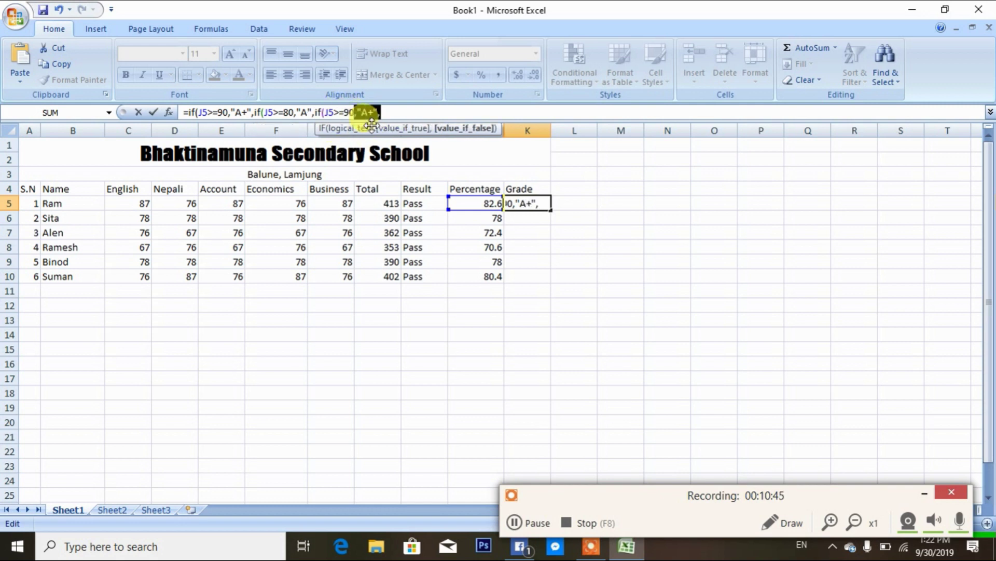
key("Left")
key("Left")
key("Left")
key("Left")
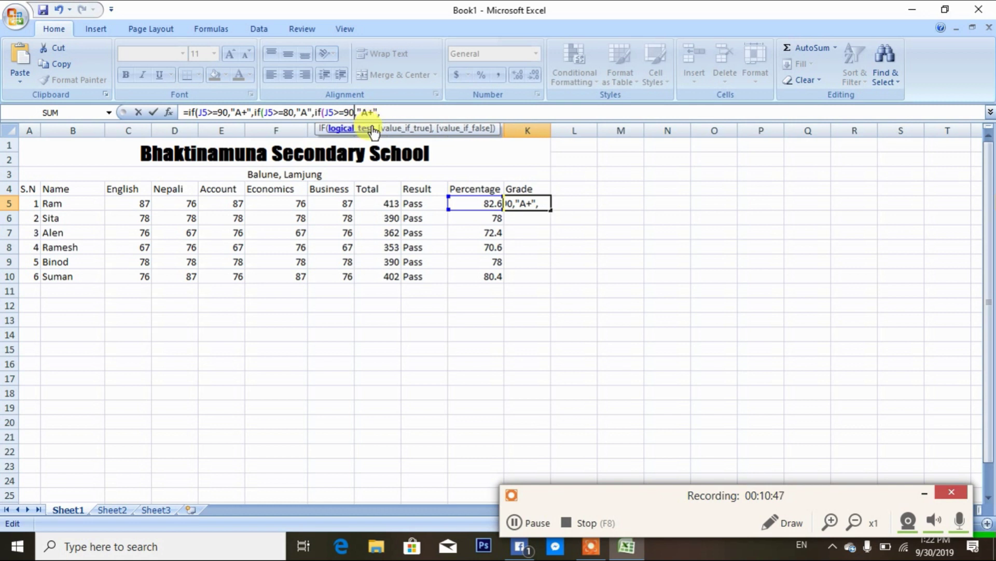
key("BackSpace")
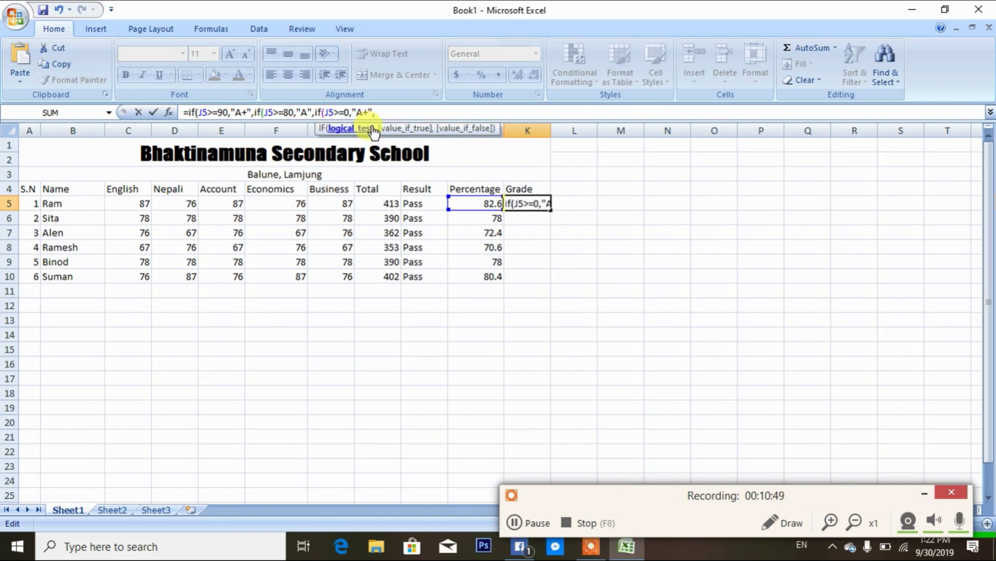
type("70")
key("Right")
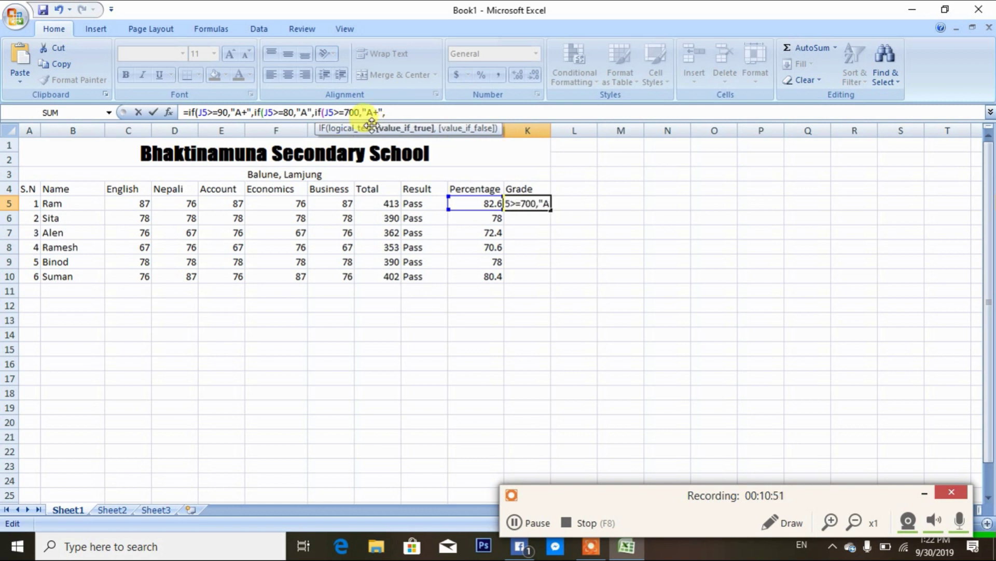
key("Left")
key("BackSpace")
key("Right")
key("Right")
Make the 70-and-above grade "B+" and begin a further nested if.
key("BackSpace")
type("B")
key("Right")
key("Right")
key("Right")
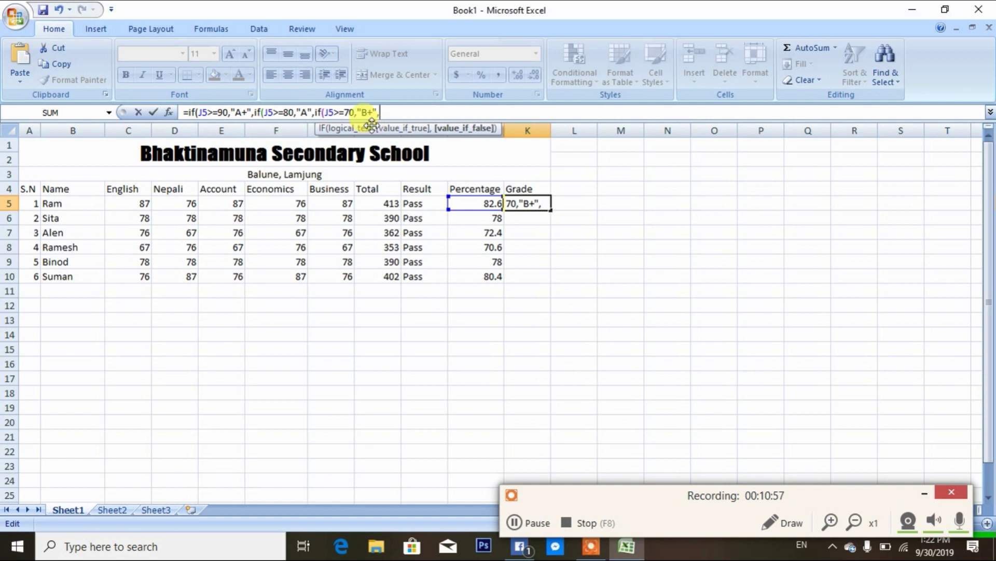
type("if")
type("(J5>=90,\"A+\",")
Change the newest nested condition to return B for J5>=60.
key("Left")
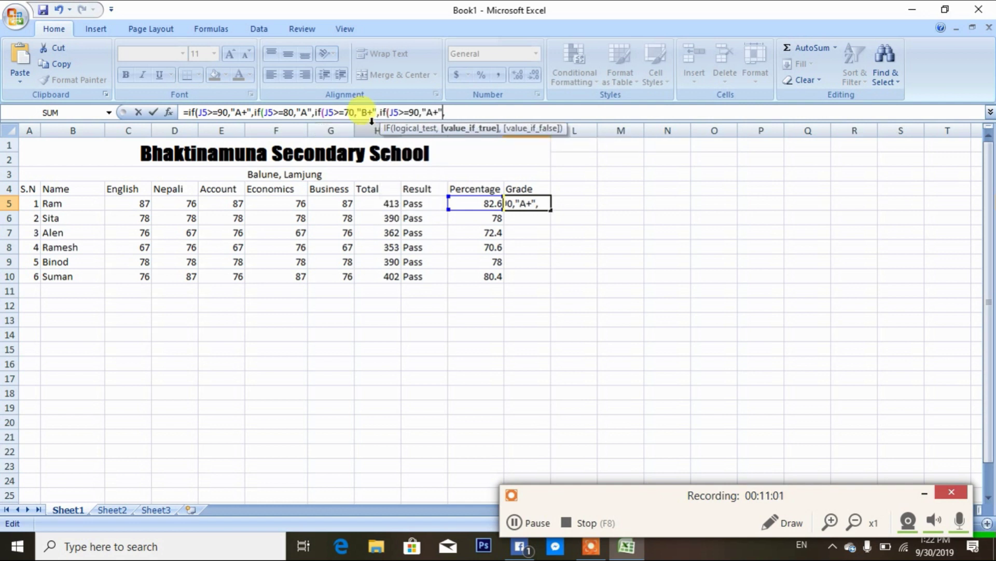
key("BackSpace")
key("BackSpace")
type("B")
key("Left")
key("Left")
key("Left")
key("Left")
key("Left")
key("BackSpace")
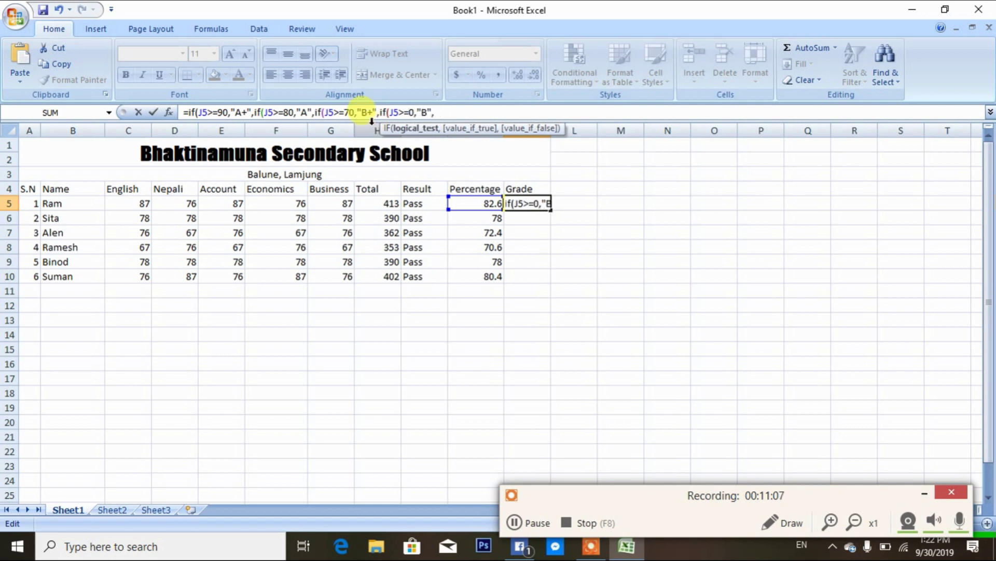
type("6")
key("Right")
key("Right")
key("Right")
key("Right")
key("Right")
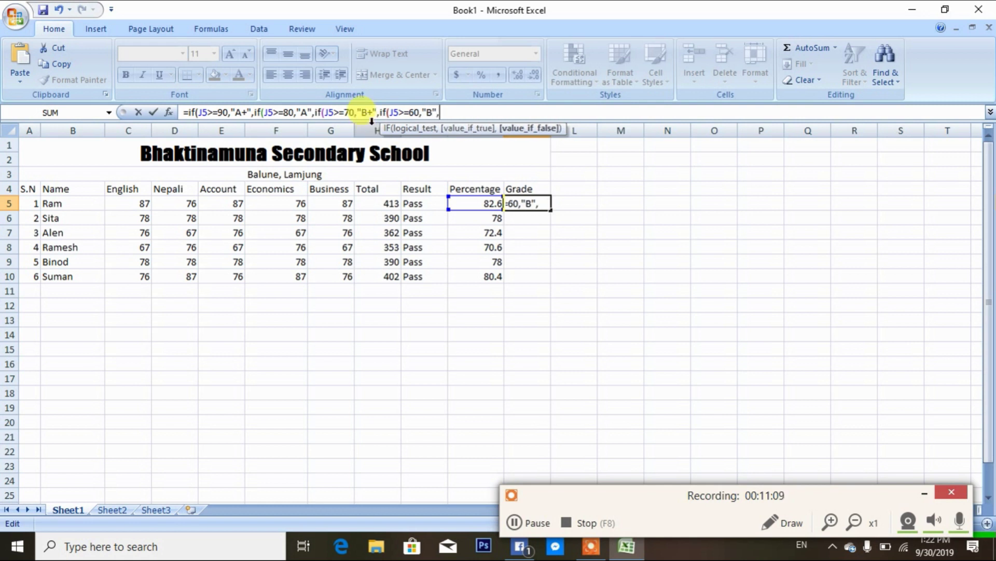
Append another nested IF returning C+ for J5>=50.
key("ctrl+v")
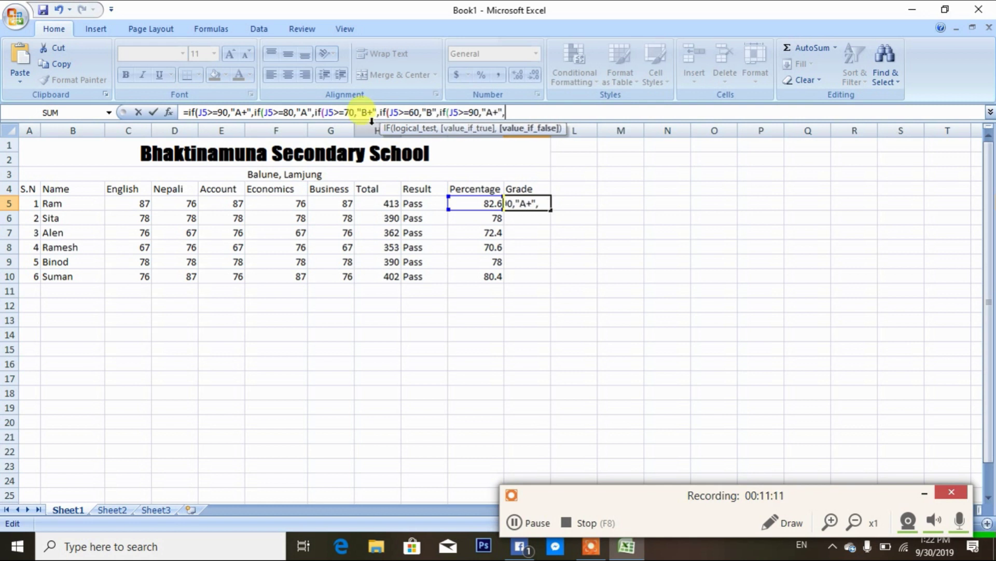
key("Left")
key("Left")
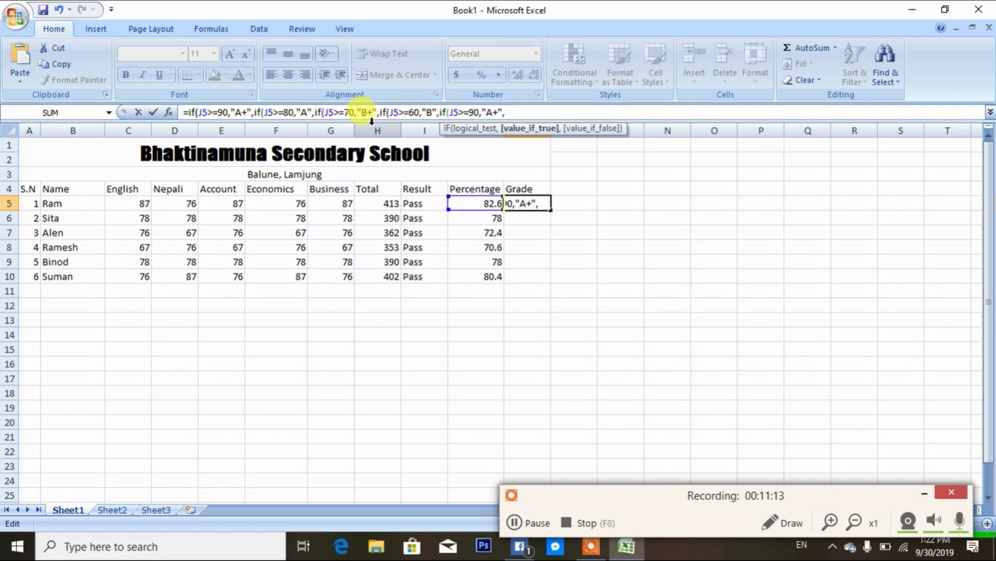
key("BackSpace")
key("BackSpace")
type("C")
type("+")
key("Left")
key("Left")
key("Left")
key("Left")
key("Left")
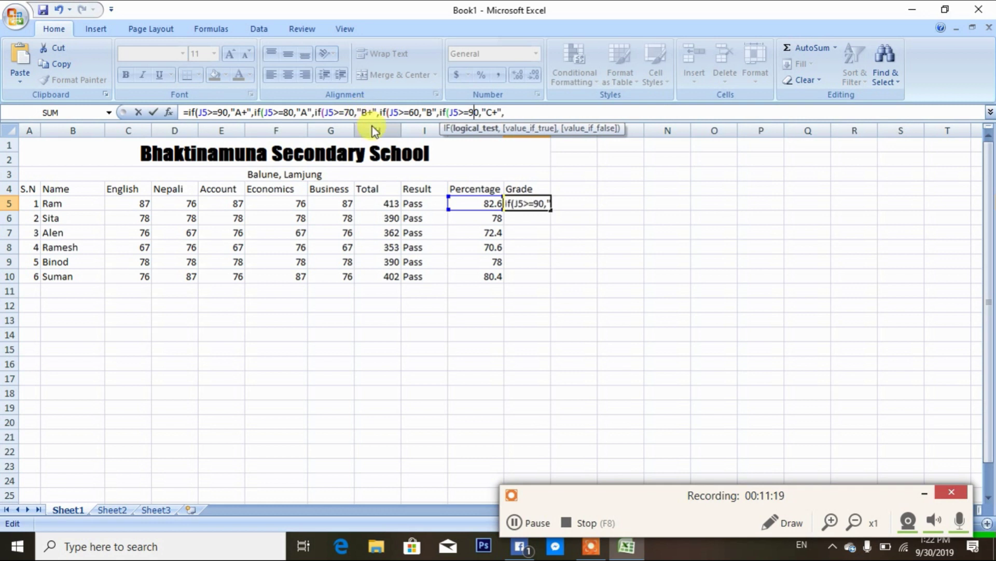
key("BackSpace")
type("5")
key("Right")
key("Right")
key("Right")
key("Right")
key("Right")
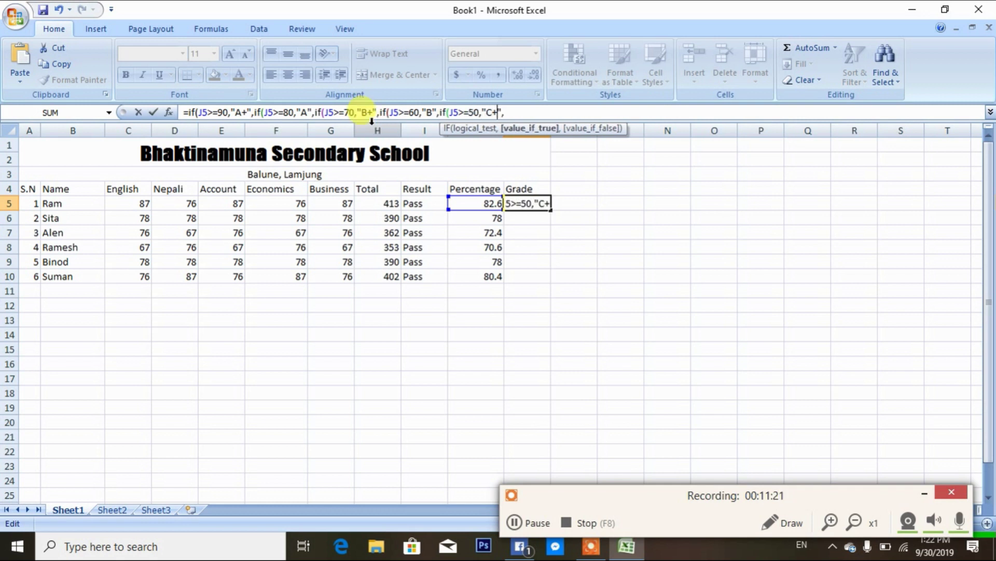
key("Right")
key("Right")
Append another nested IF returning C for J5>=40.
type("if(J5>=90,\"A+\",")
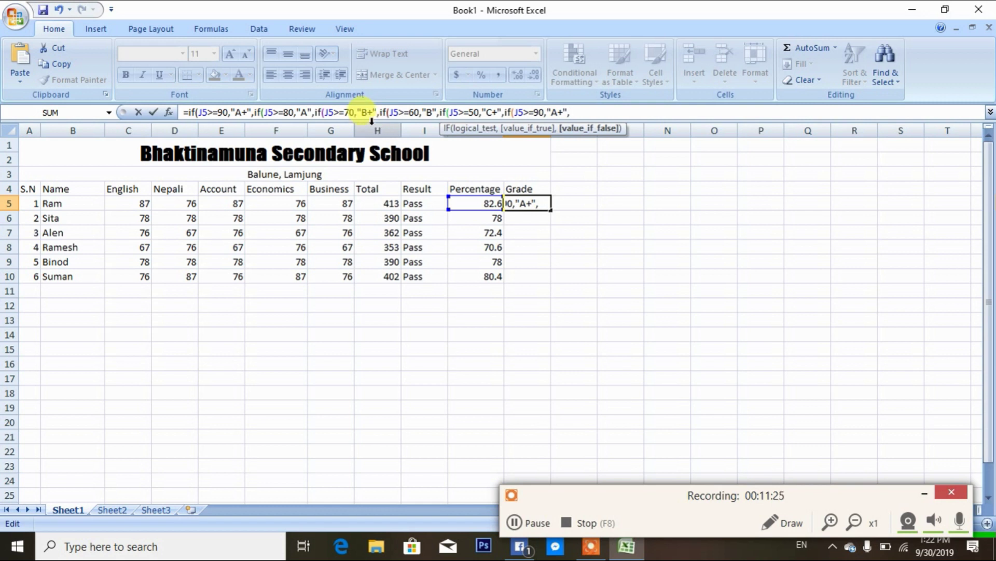
key("Left")
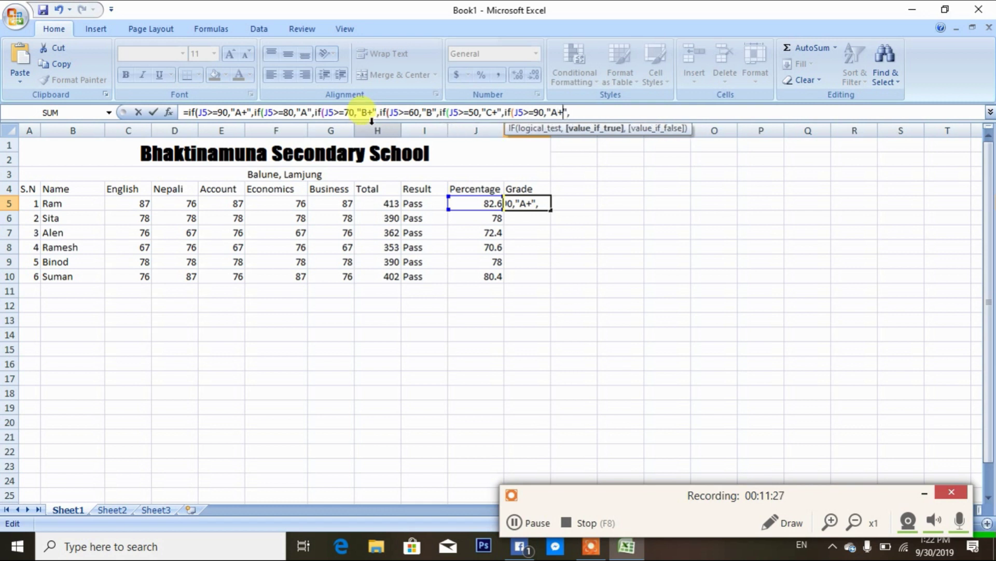
key("Delete")
key("BackSpace")
type("C")
key("Left")
key("Left")
key("Left")
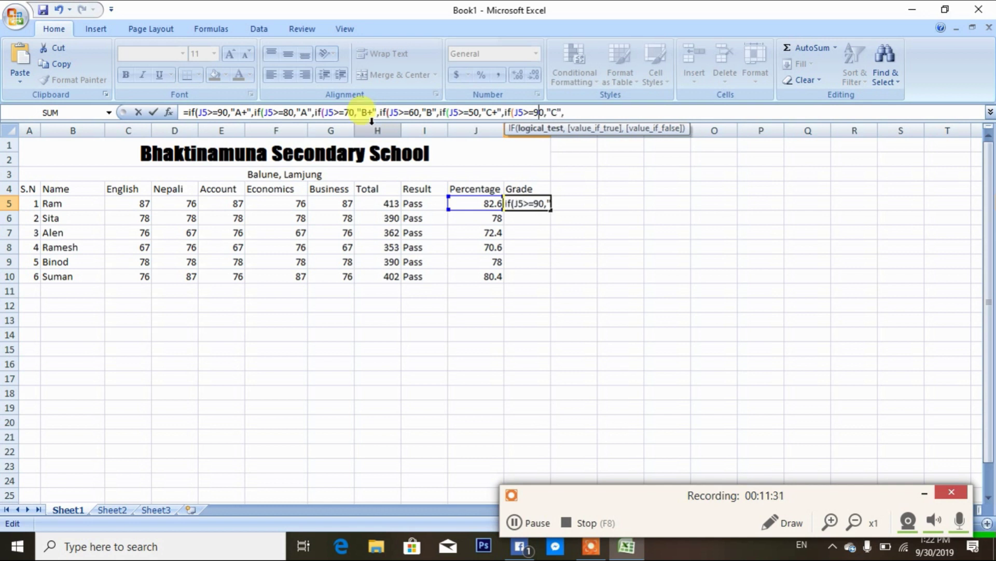
key("BackSpace")
type("4")
key("Right")
key("Right")
key("Right")
key("Right")
key("Right")
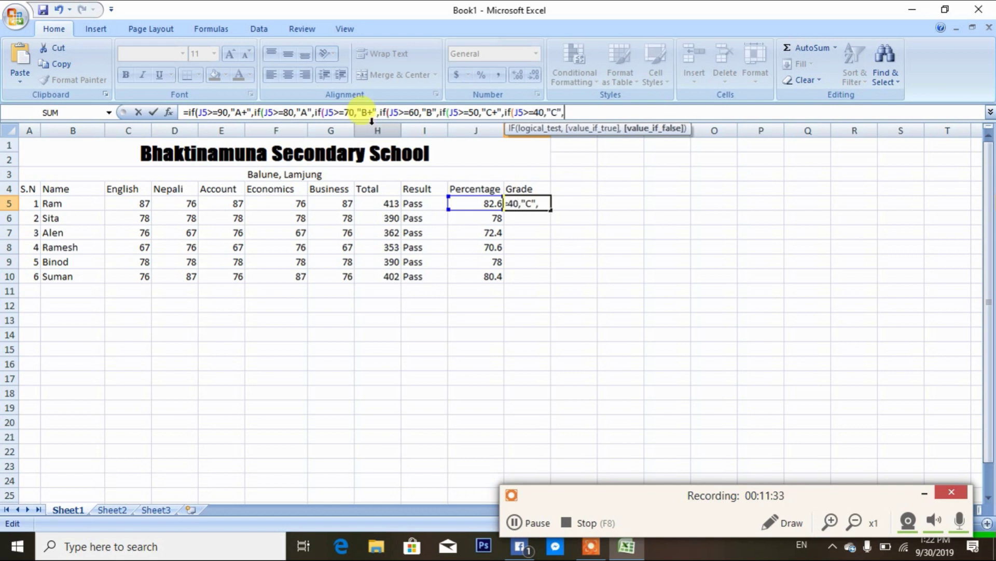
Append another nested IF returning D+ for J5>=30.
type("if(J5>=90,\"A+\",")
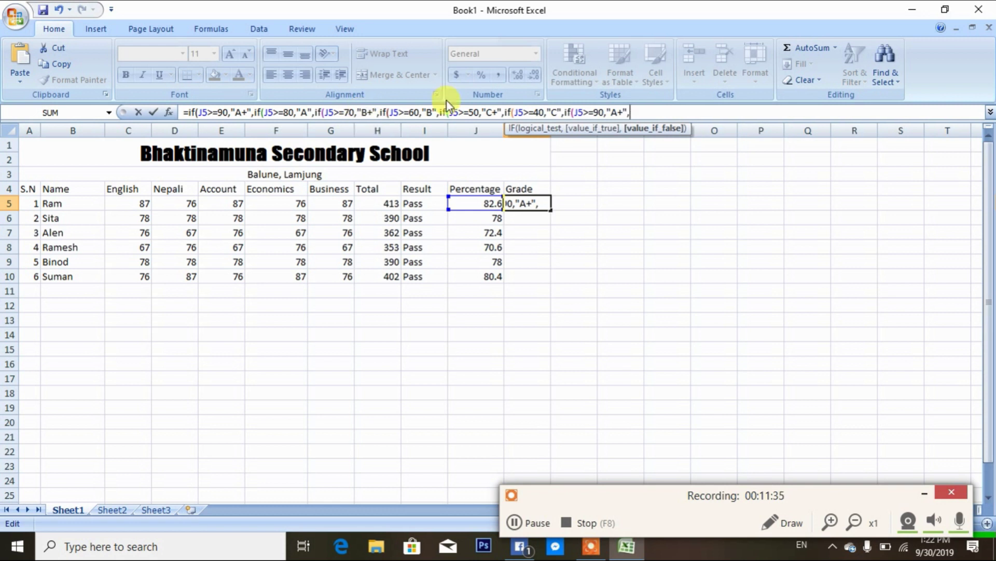
key("Left")
key("Left")
key("Left")
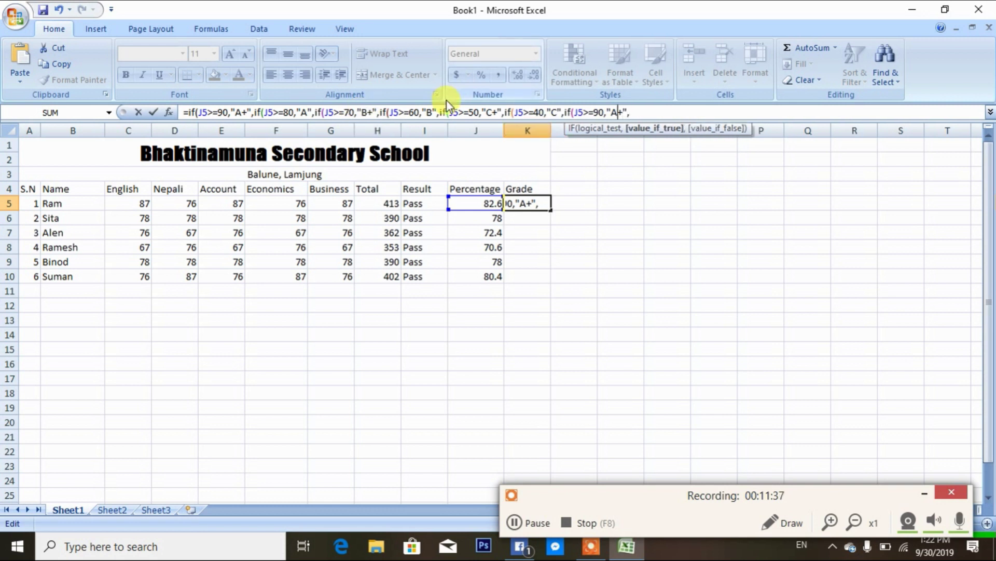
key("BackSpace")
type("D")
key("Left")
key("Left")
key("Left")
key("Left")
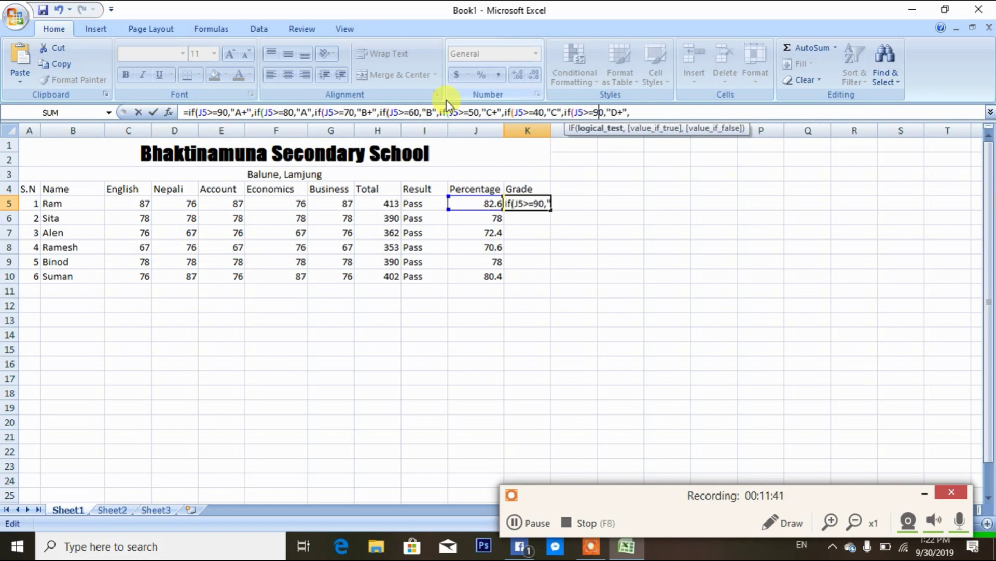
key("BackSpace")
type("3")
key("Right")
key("Right")
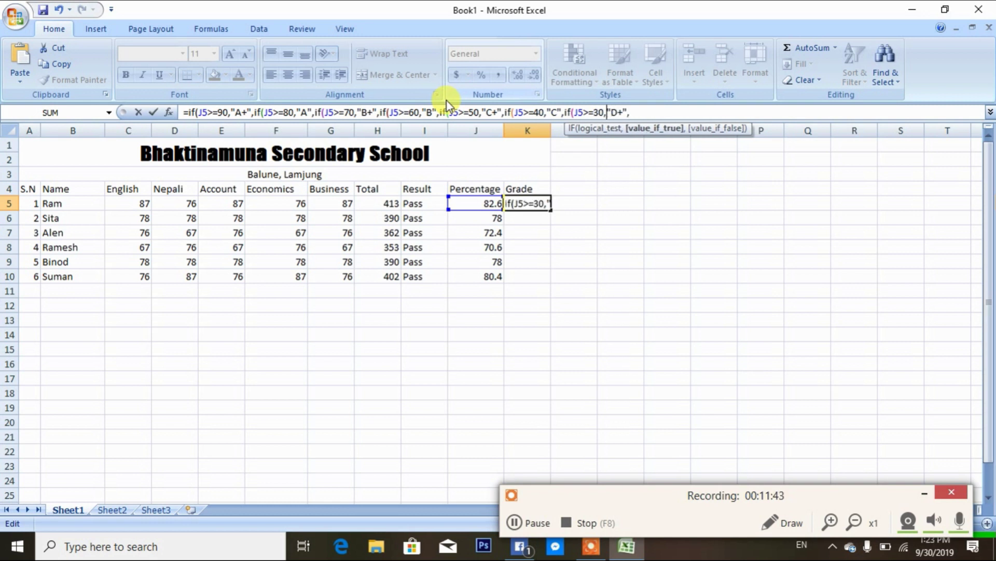
key("Right")
key("Right")
key("Right")
key("Right")
key("Right")
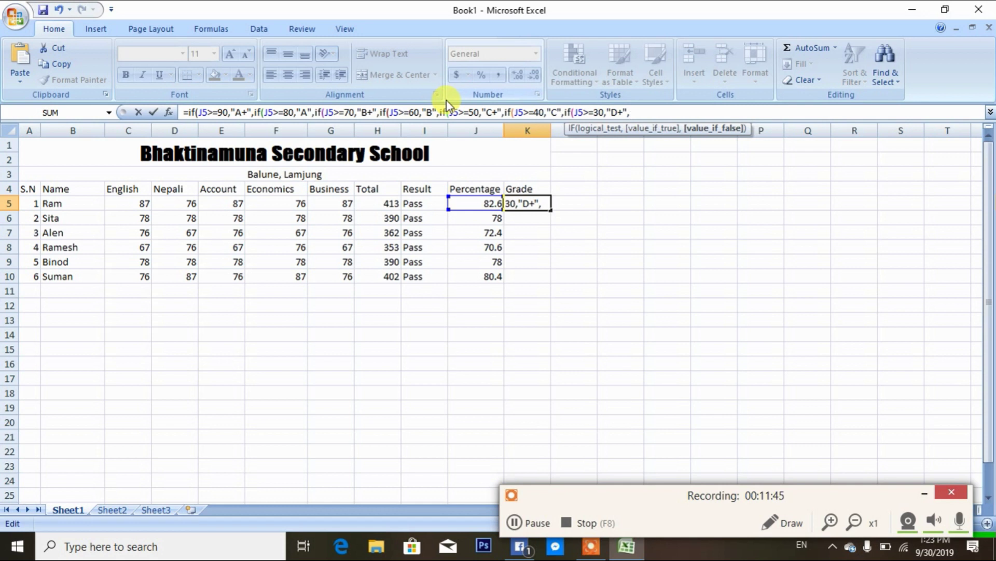
type("V")
key("BackSpace")
Add the nested condition if(J5>=20,"D", to the grade formula.
type("if(J5>=90,\"A+\",")
key("Left")
key("Left")
key("Left")
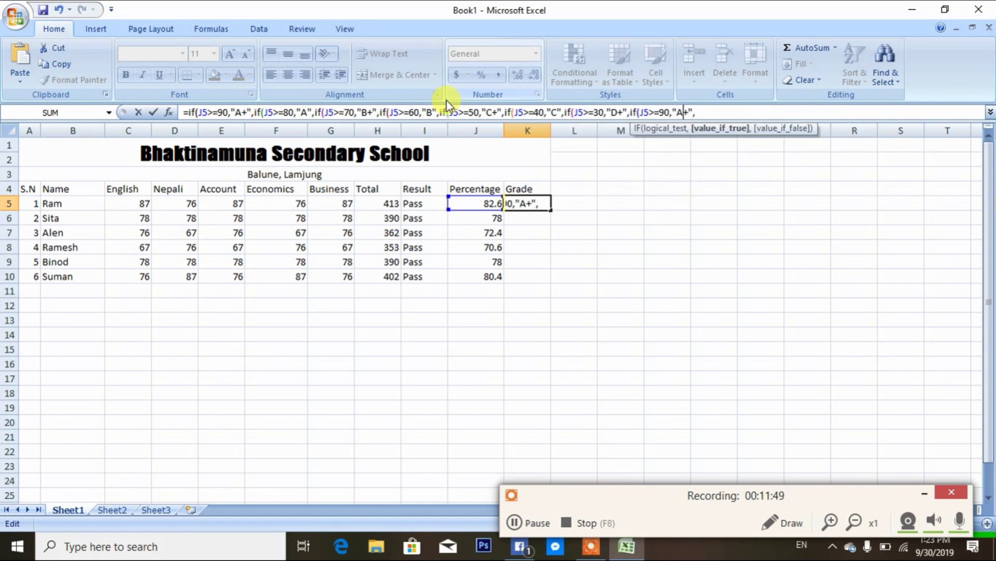
key("Delete")
key("BackSpace")
type("D")
key("Left")
key("Left")
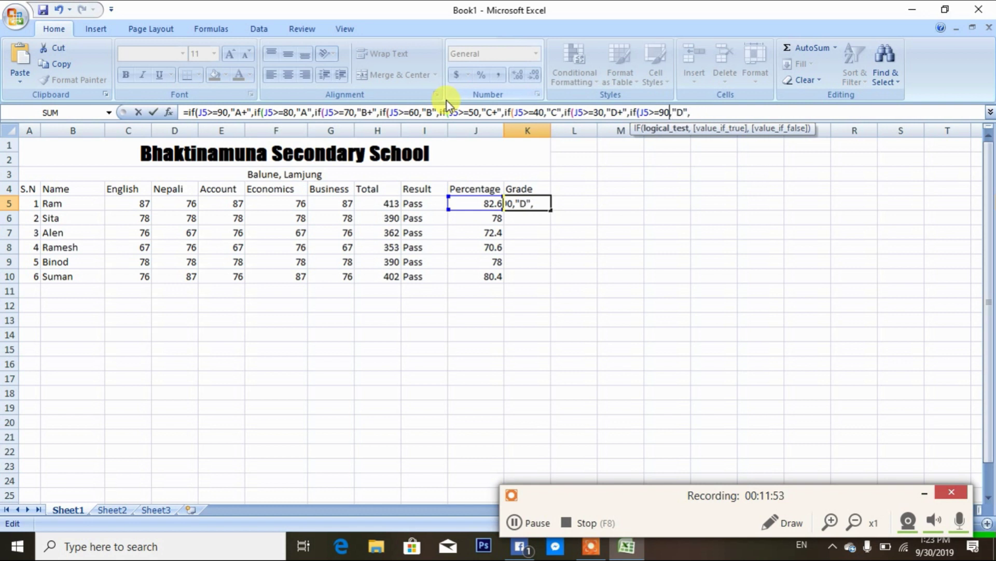
key("BackSpace")
key("BackSpace")
key("BackSpace")
type("2")
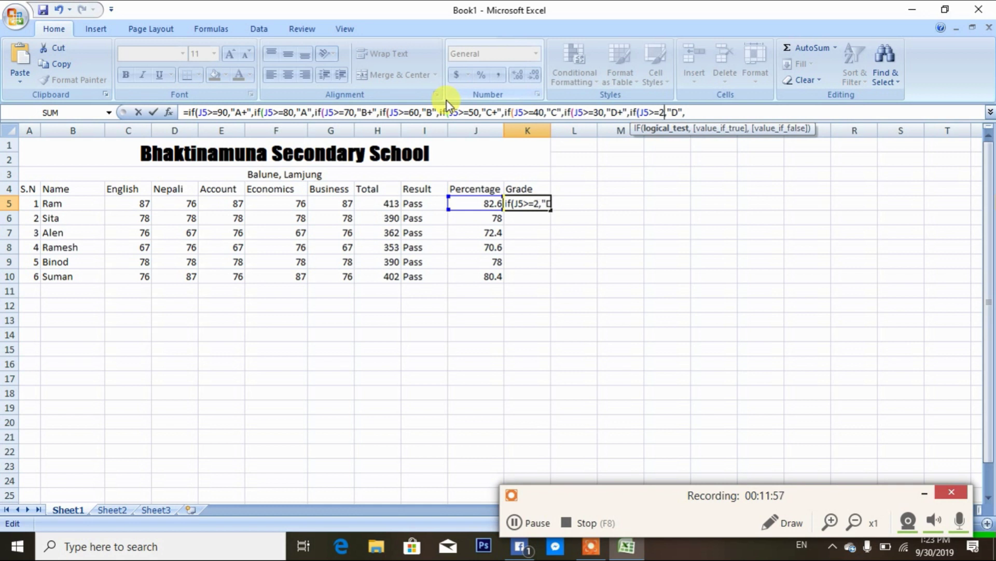
type("0")
key("Right")
key("Right")
key("Right")
key("Right")
key("Right")
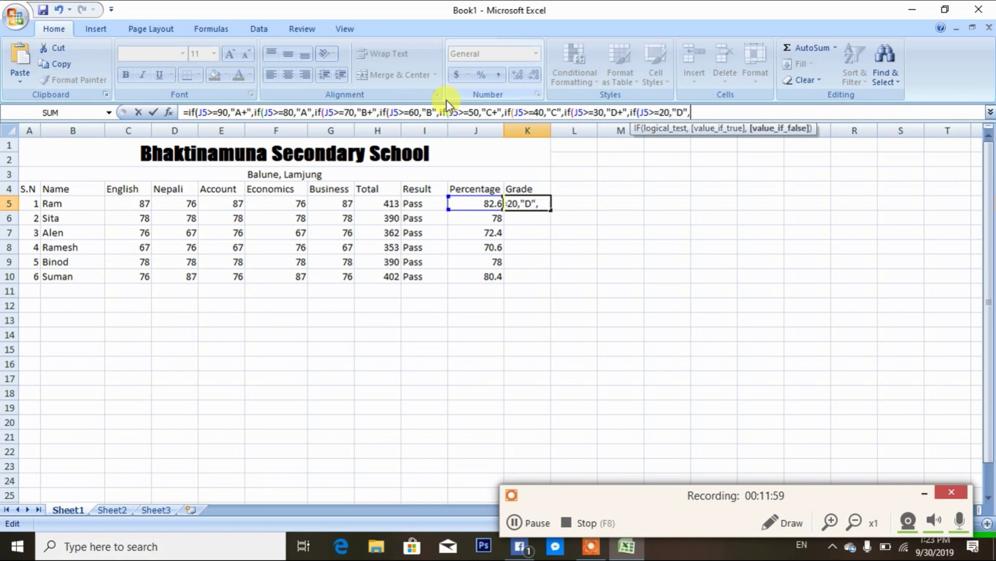
Add the final nested condition if(J5>=10,"E", to the grade formula.
type("if(J5>=90,\"A+\",")
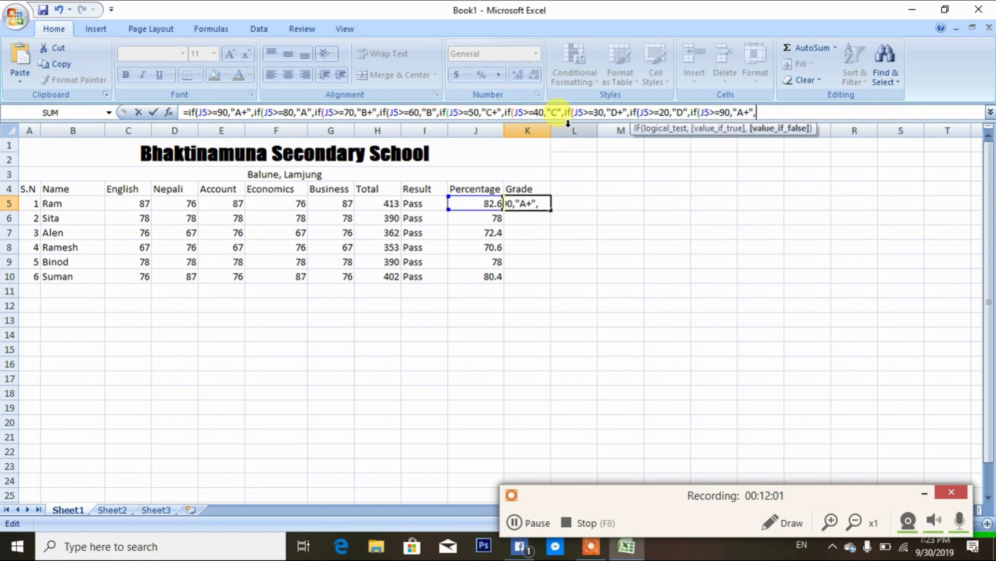
left_click(747, 112)
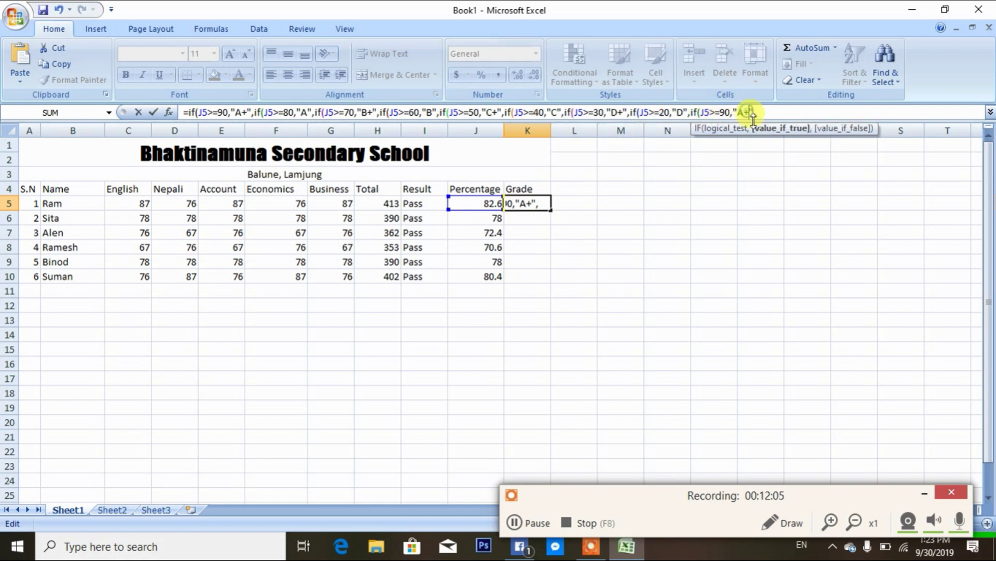
key("BackSpace")
key("BackSpace")
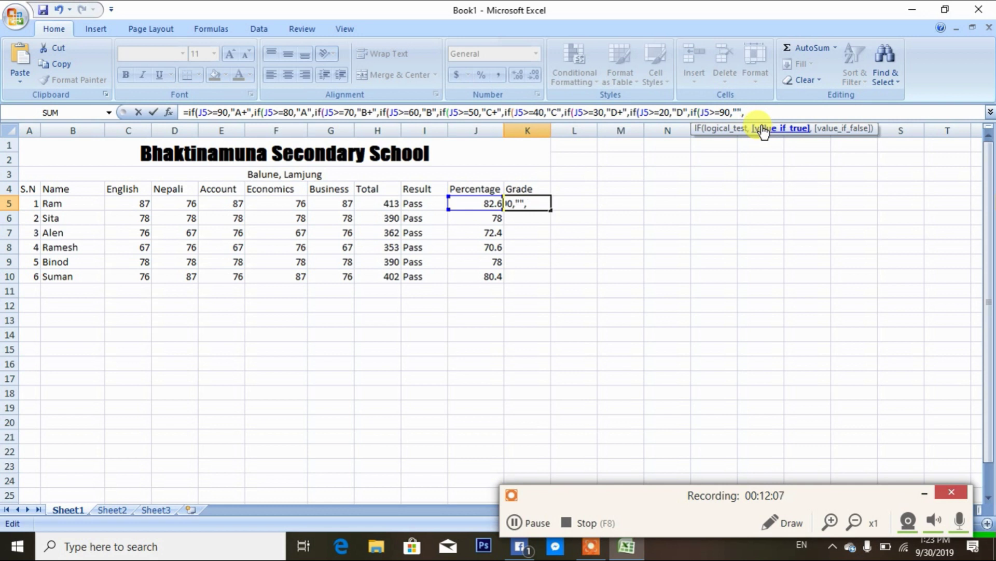
type("E")
key("Left")
key("Left")
key("Left")
key("Left")
key("Left")
key("Left")
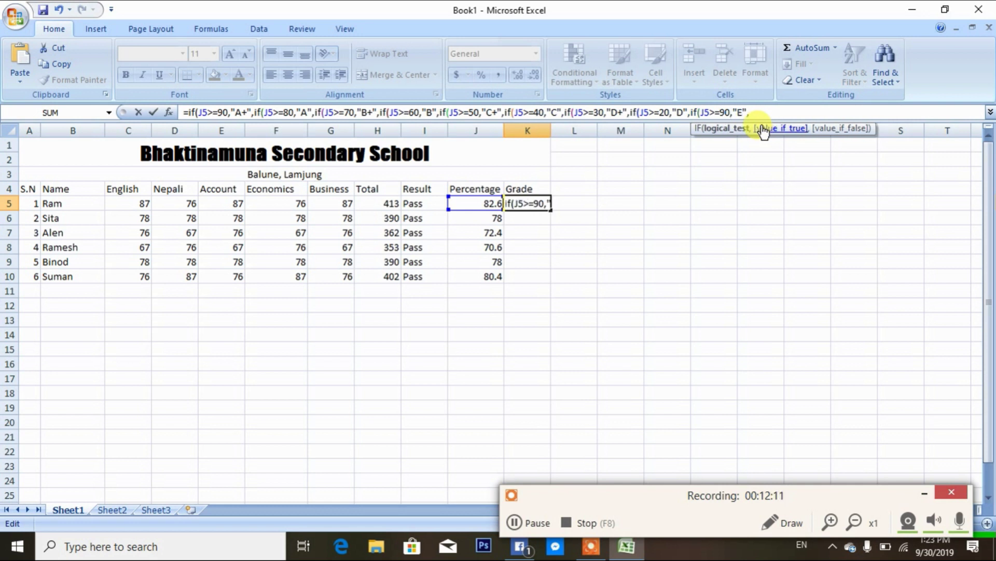
key("BackSpace")
type("10")
key("BackSpace")
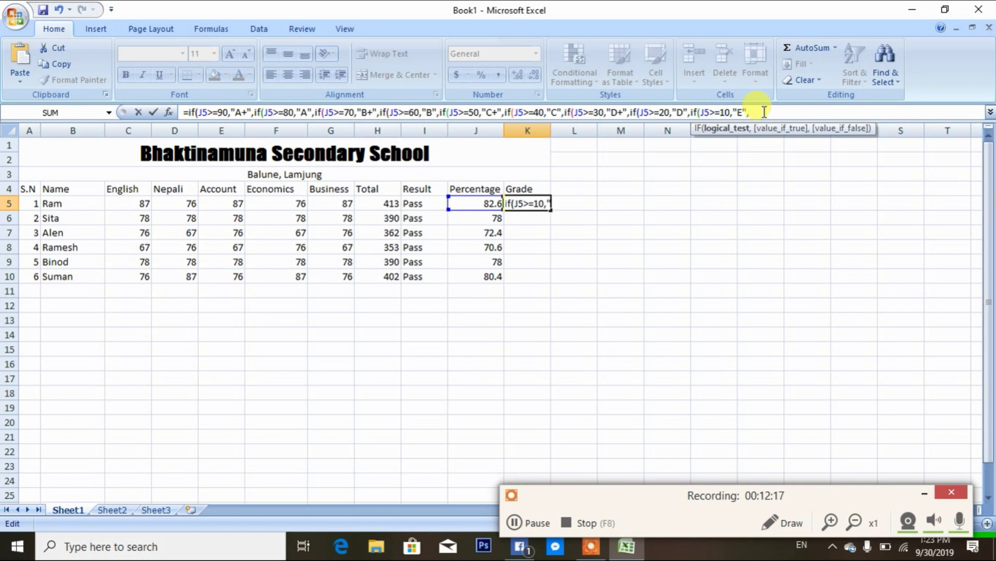
left_click(764, 112)
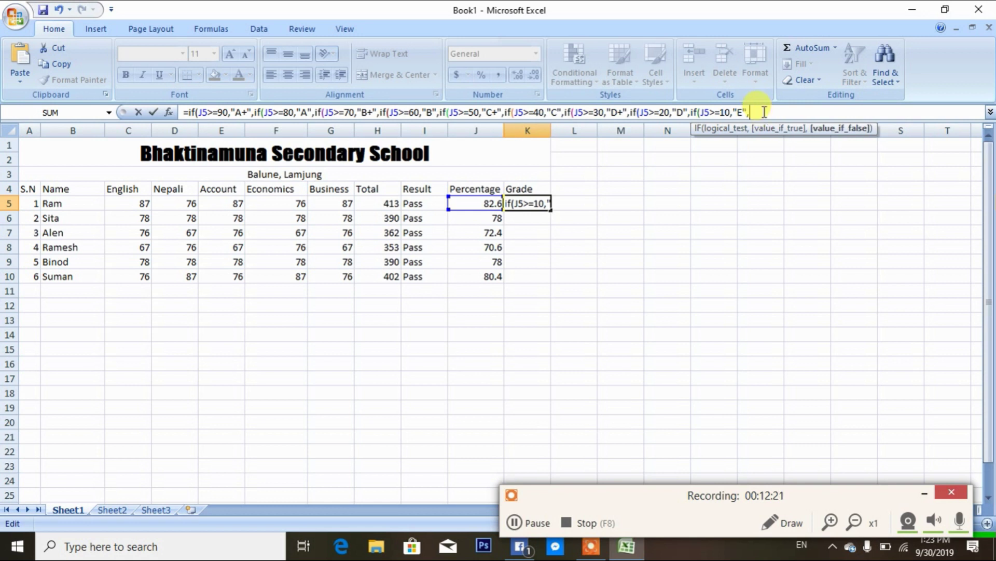
Remove the trailing comma after "E", add all closing parentheses, and enter the K5 grade formula.
key("BackSpace")
type(")")
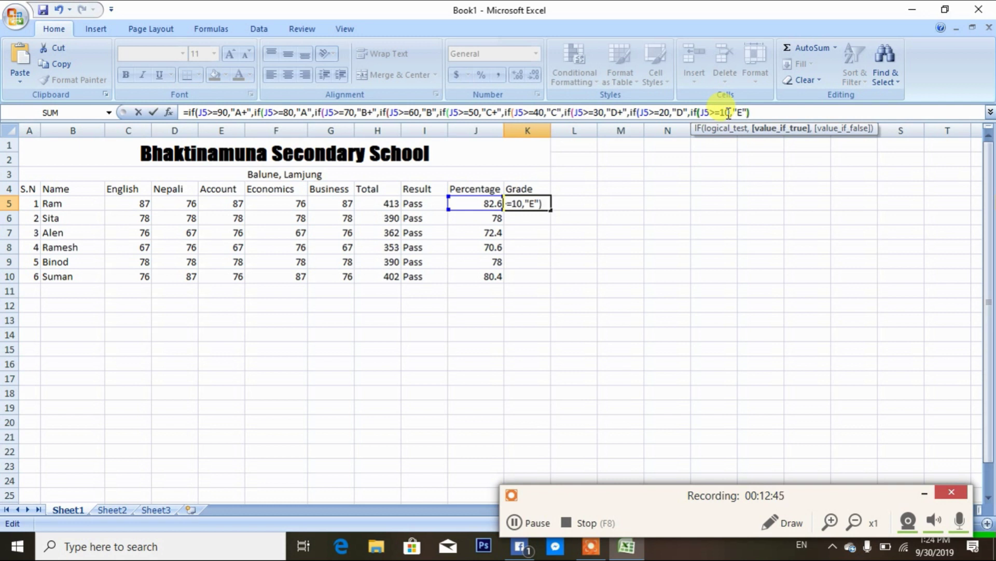
key("End")
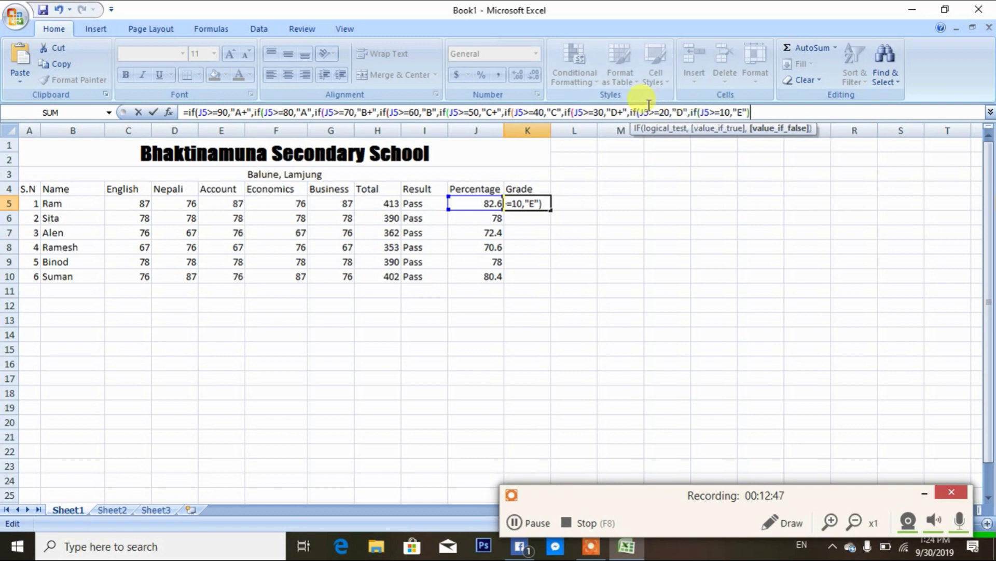
type(")")
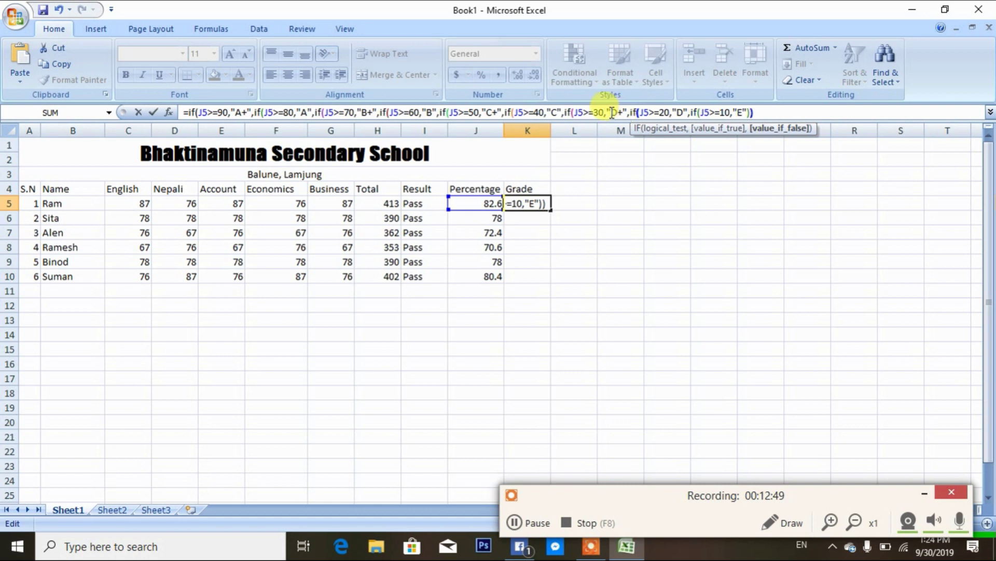
type("))")
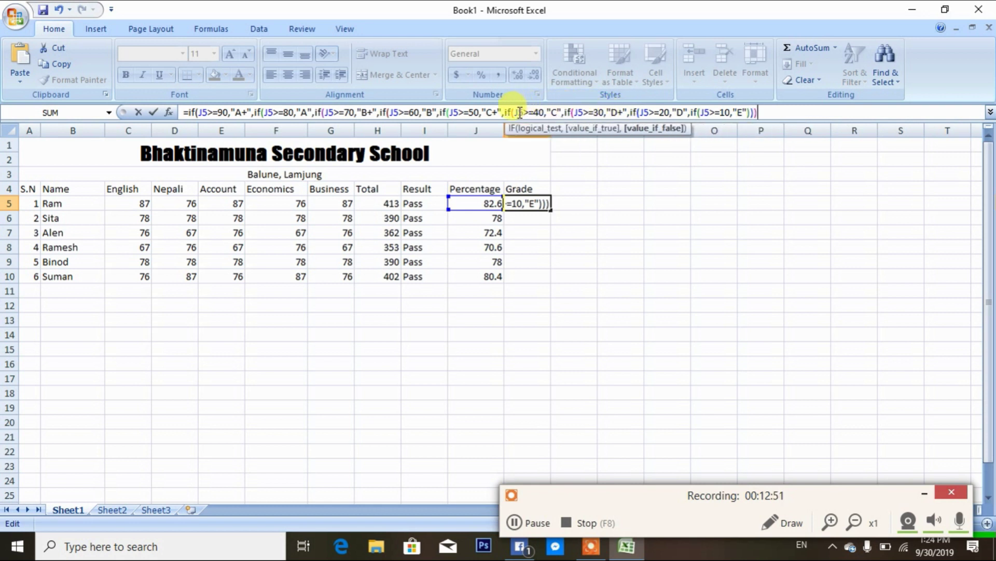
type(")")
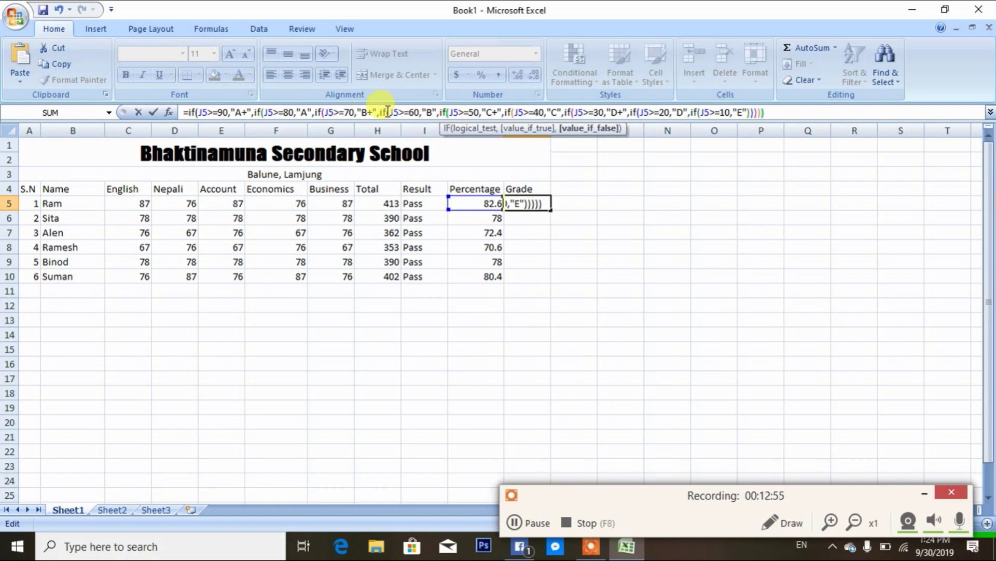
type(")")
left_click(318, 111)
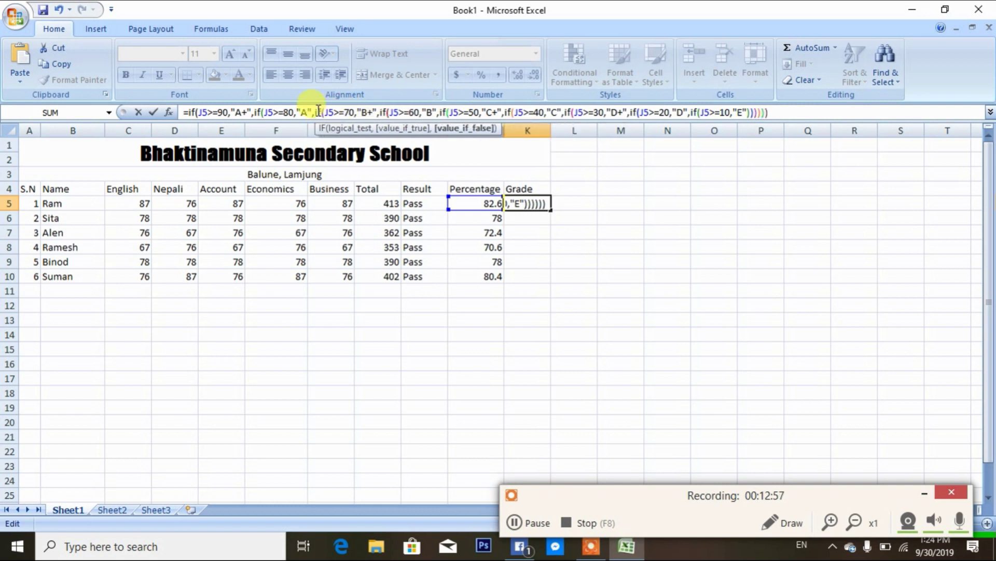
type(")")
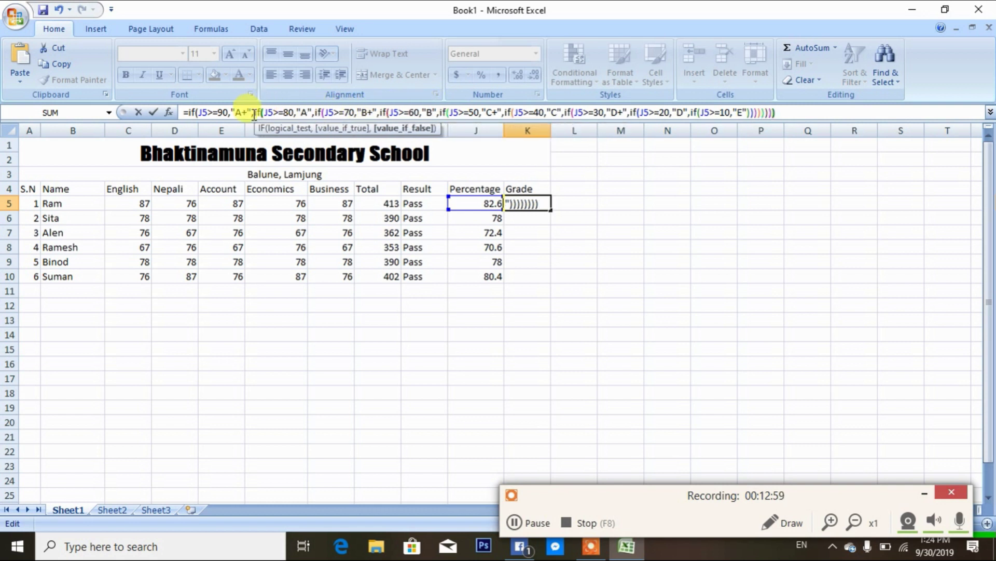
type(")")
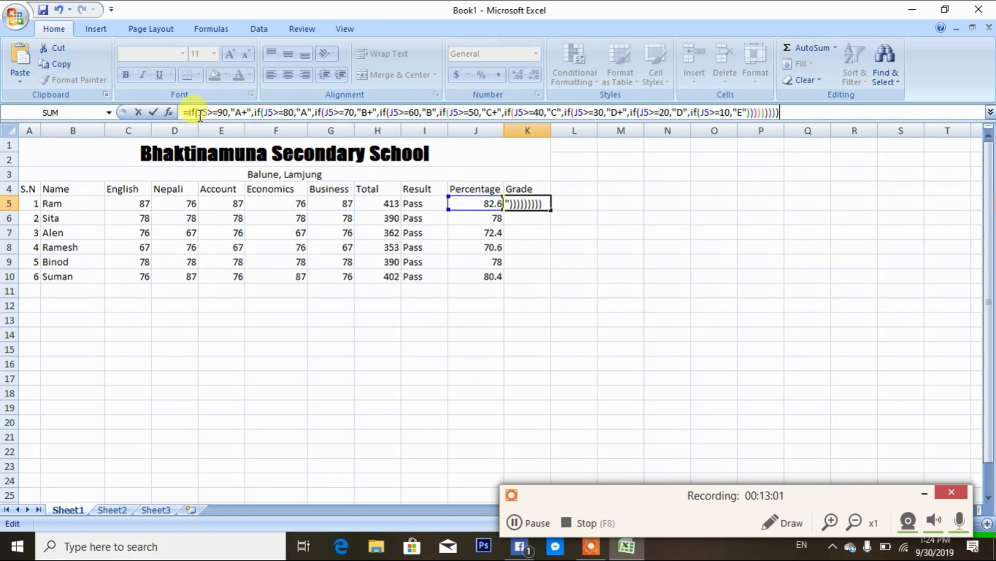
key("Return")
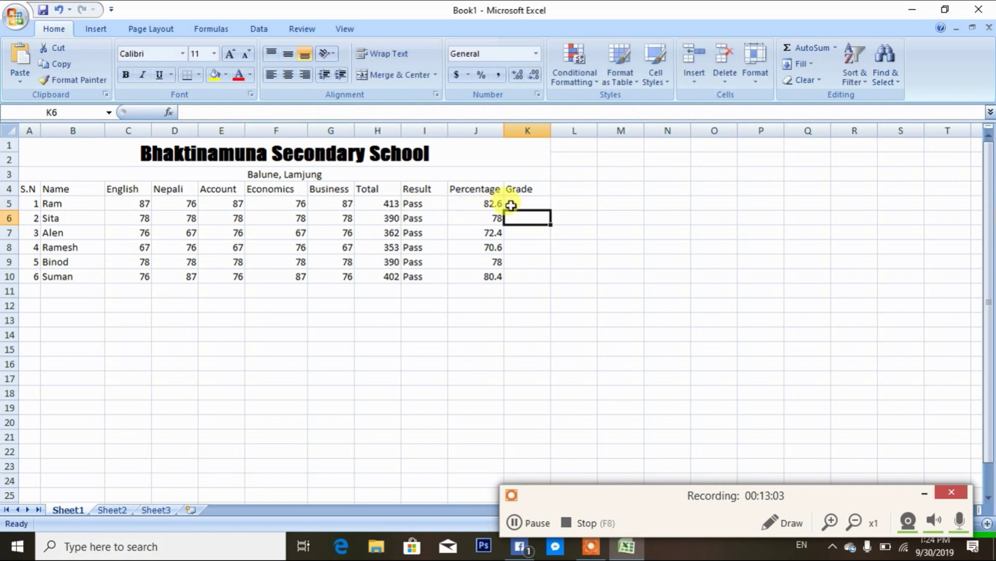
Copy the K5 grade formula down through K10 and check the copied formula in K6.
left_click(511, 203)
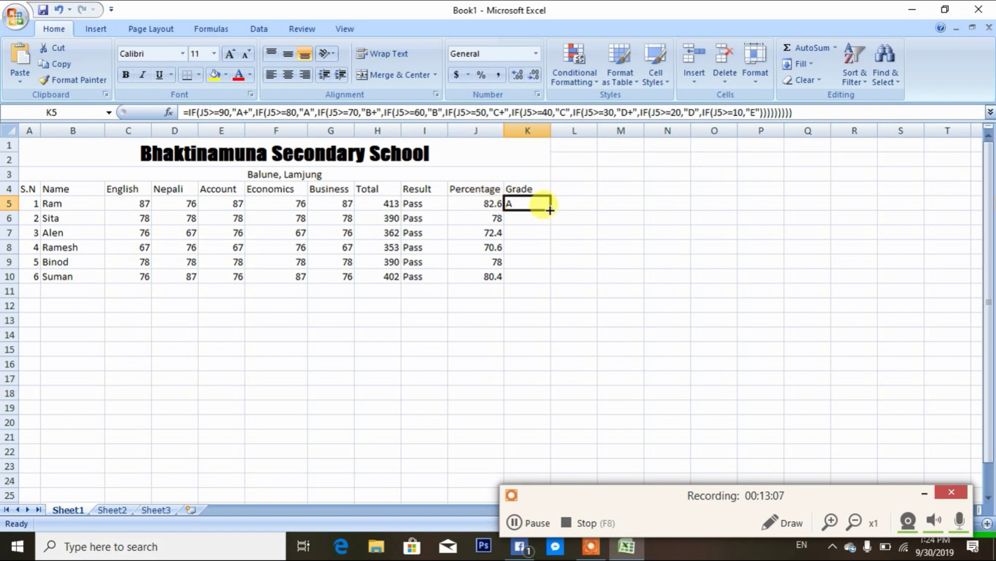
left_click_drag(550, 211, 545, 285)
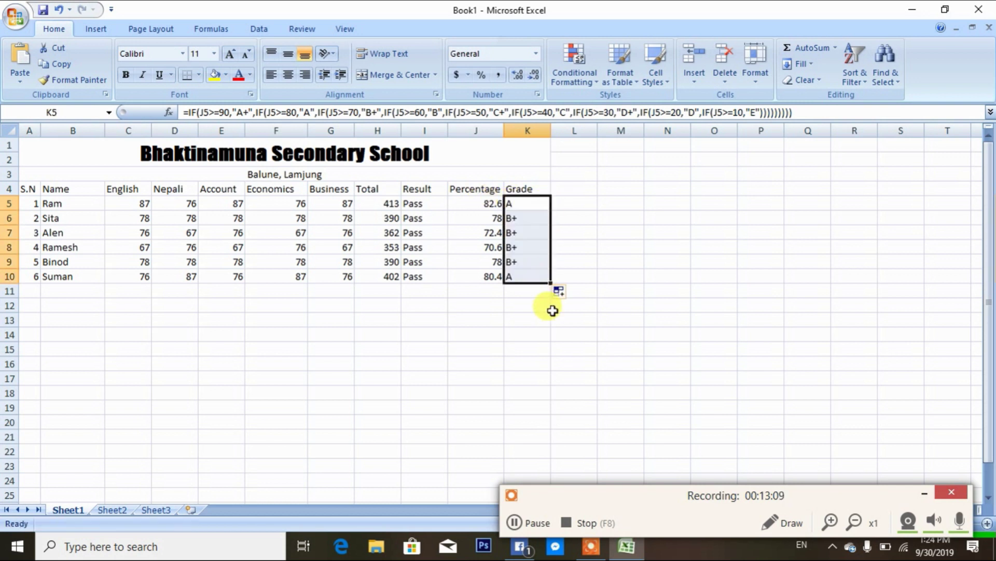
left_click(482, 219)
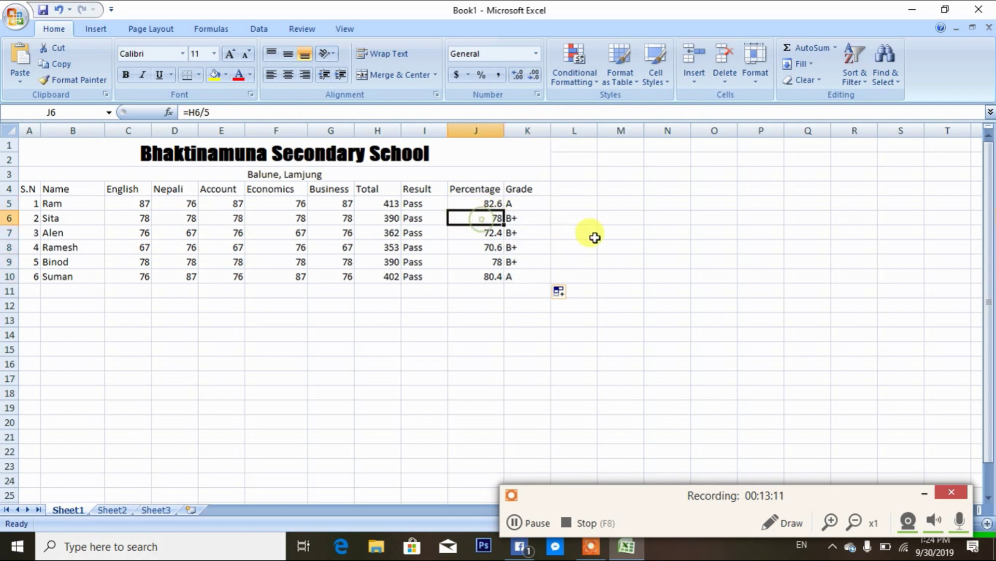
left_click(528, 218)
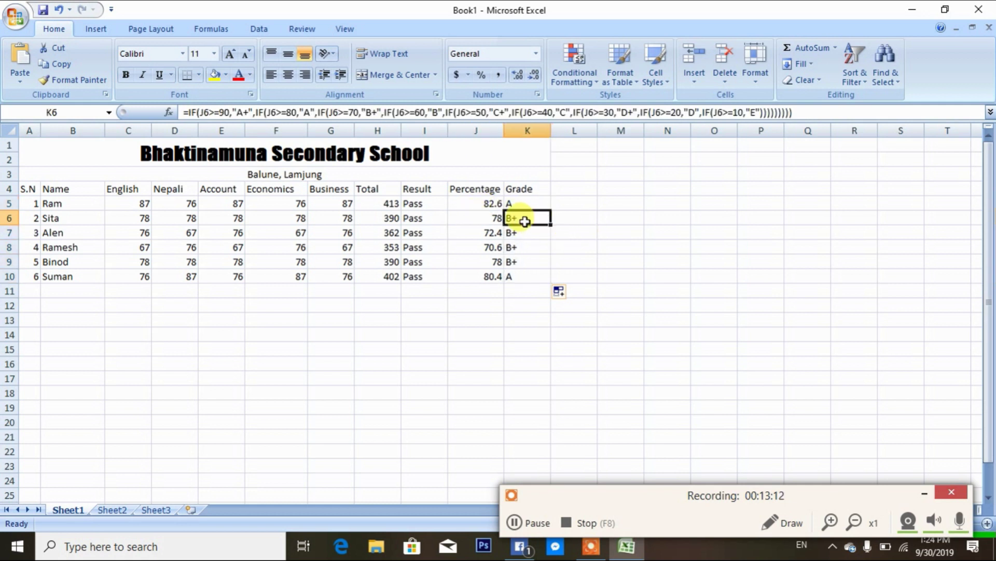
left_click(517, 318)
left_click(57, 159)
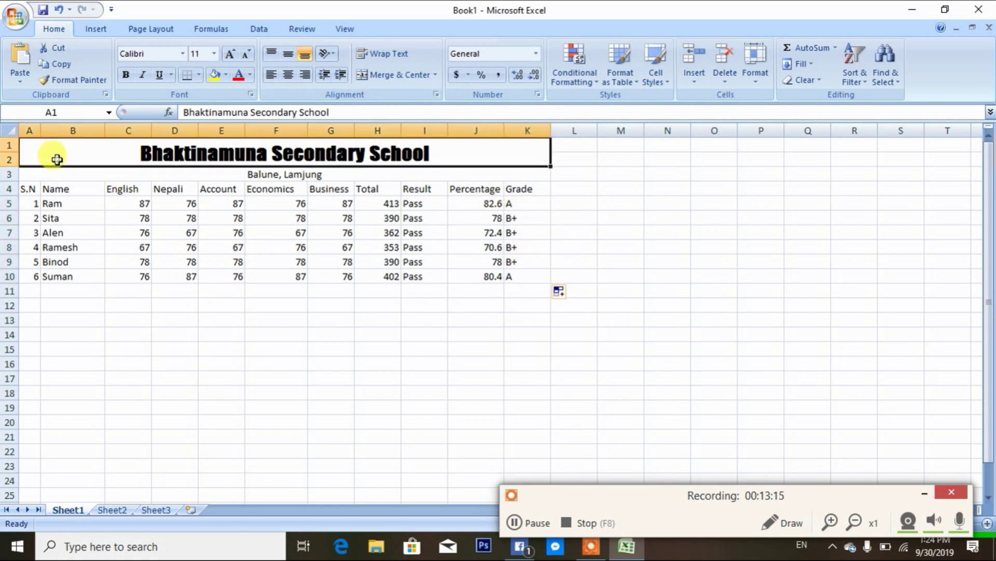
left_click(164, 361)
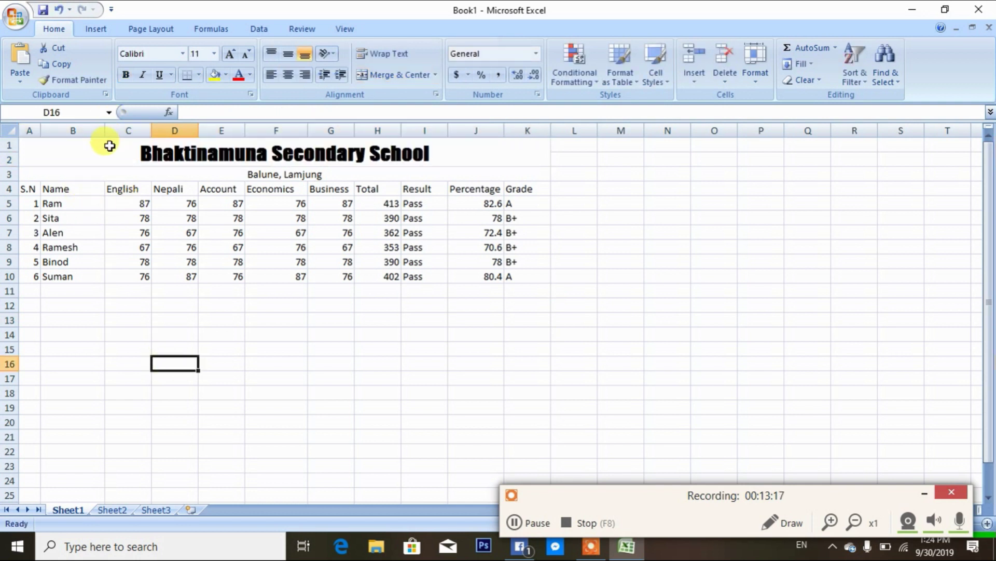
Apply All Borders to the whole mark sheet range A1:K10.
left_click_drag(107, 144, 144, 274)
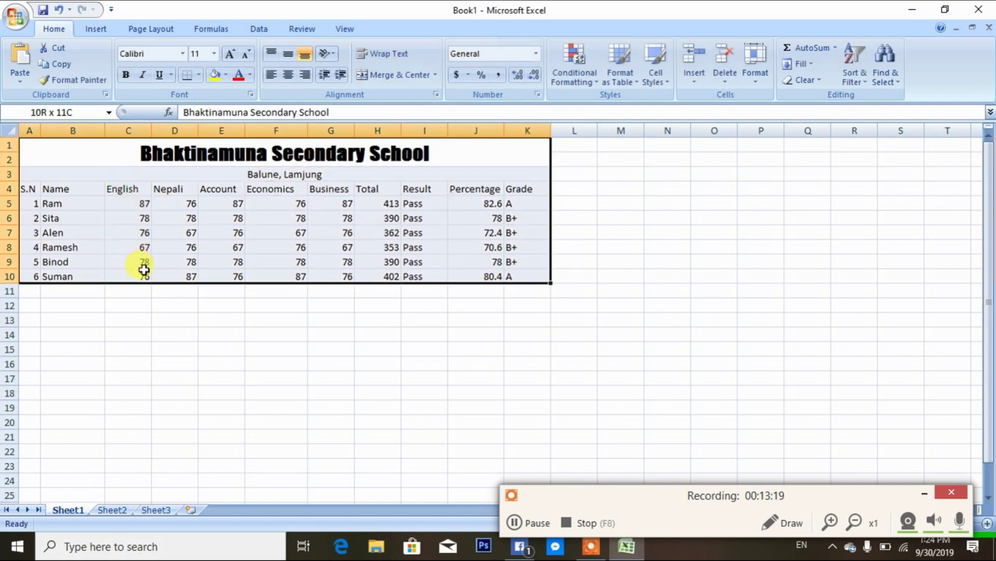
left_click(199, 74)
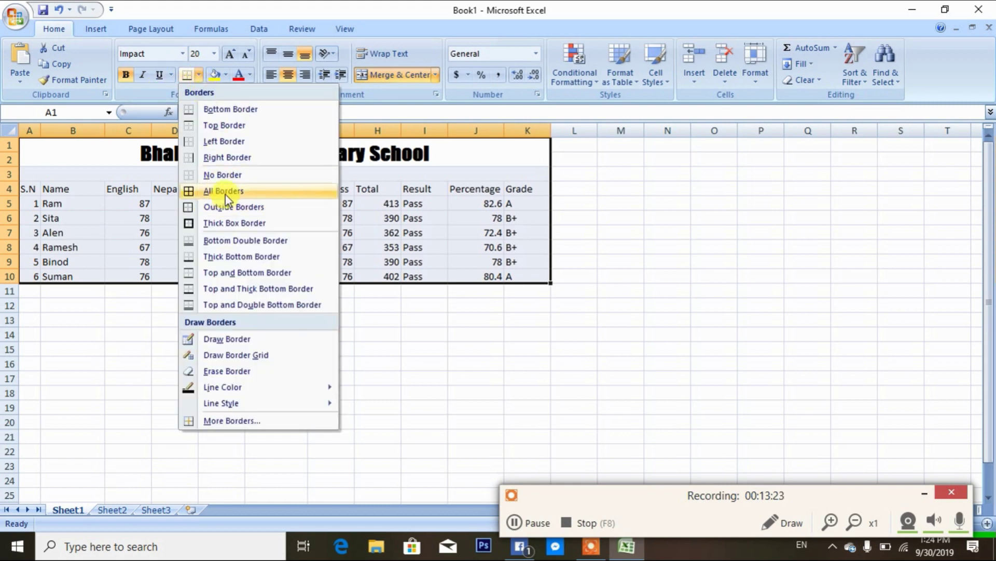
left_click(224, 191)
left_click(199, 75)
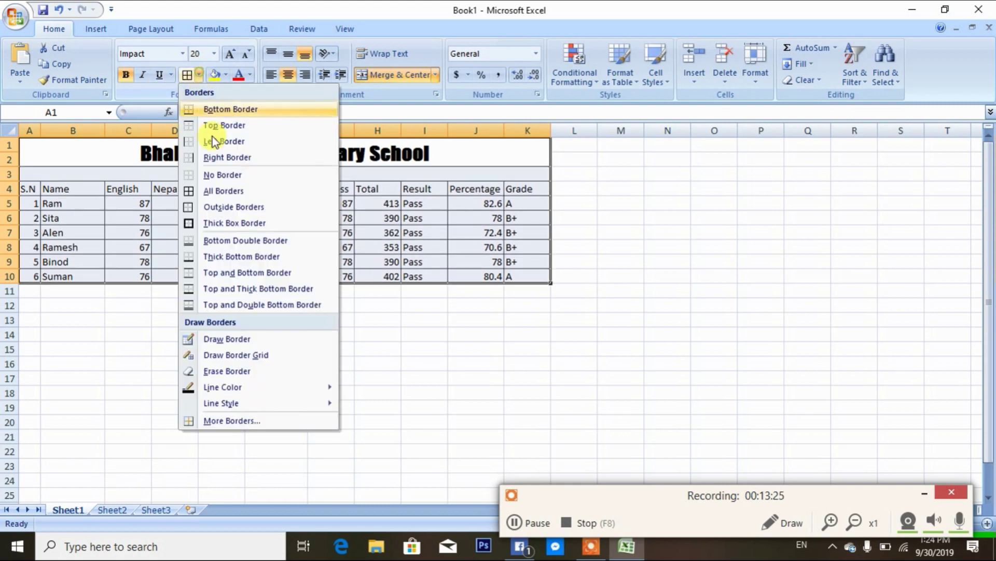
left_click(222, 189)
left_click(407, 319)
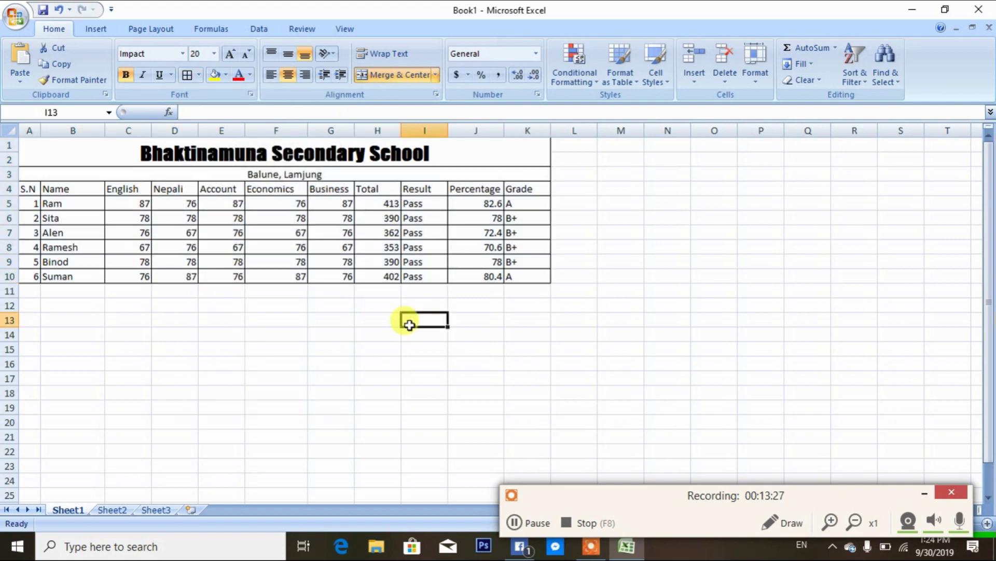
Check the bordered cells, then select the address, headings and student rows A3:K10.
left_click(423, 163)
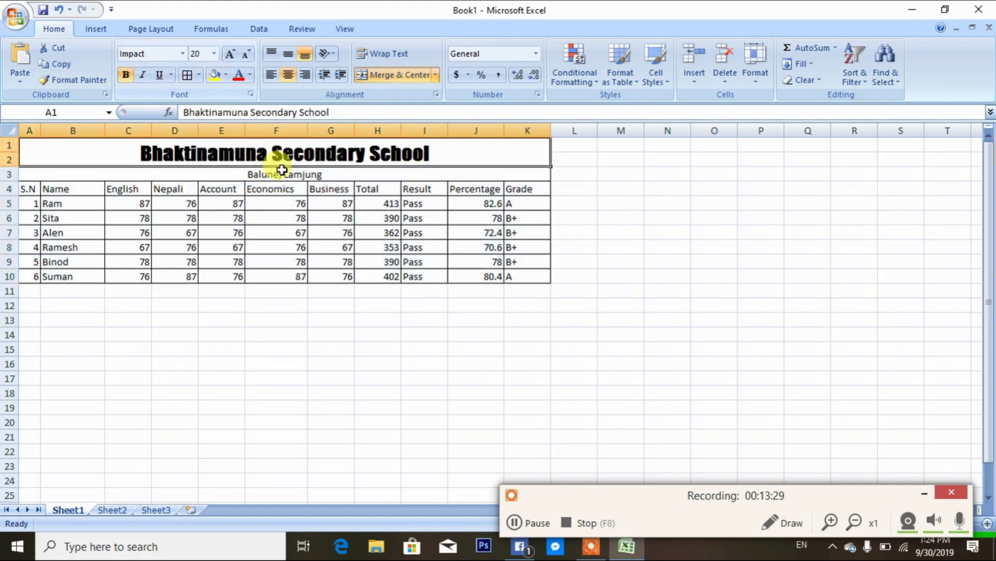
left_click(388, 337)
left_click(242, 272)
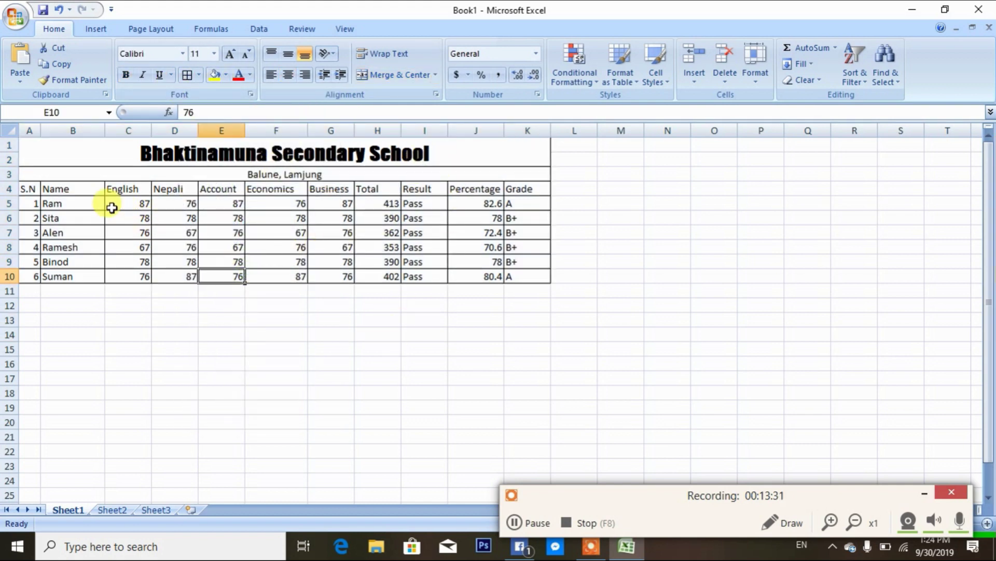
mouse_move(65, 178)
left_mouse_down()
mouse_move(173, 213)
mouse_move(251, 275)
left_mouse_up()
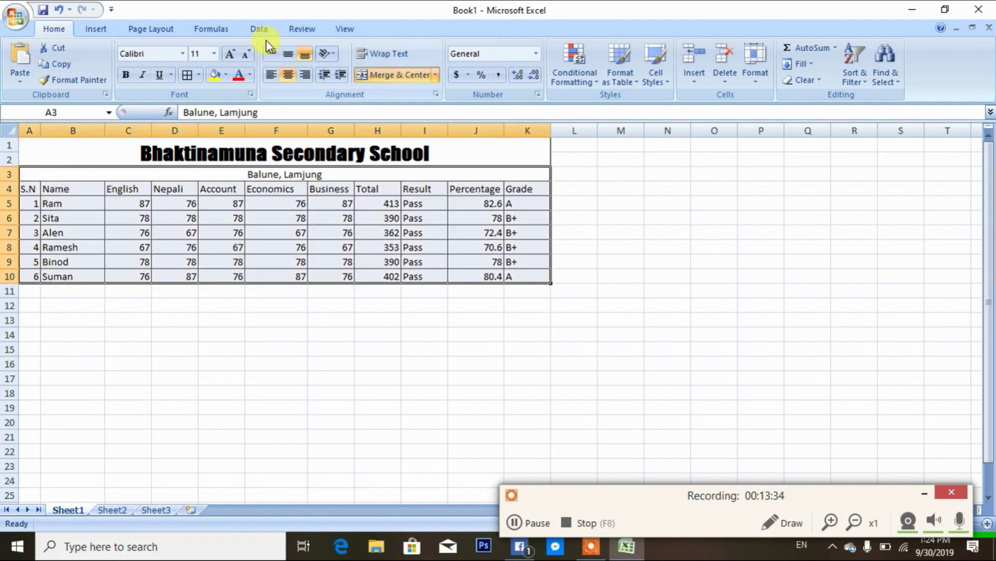
Bold the selected A3:K10 range, then inspect a Business mark and the last Result formula.
left_click(125, 75)
left_click(222, 349)
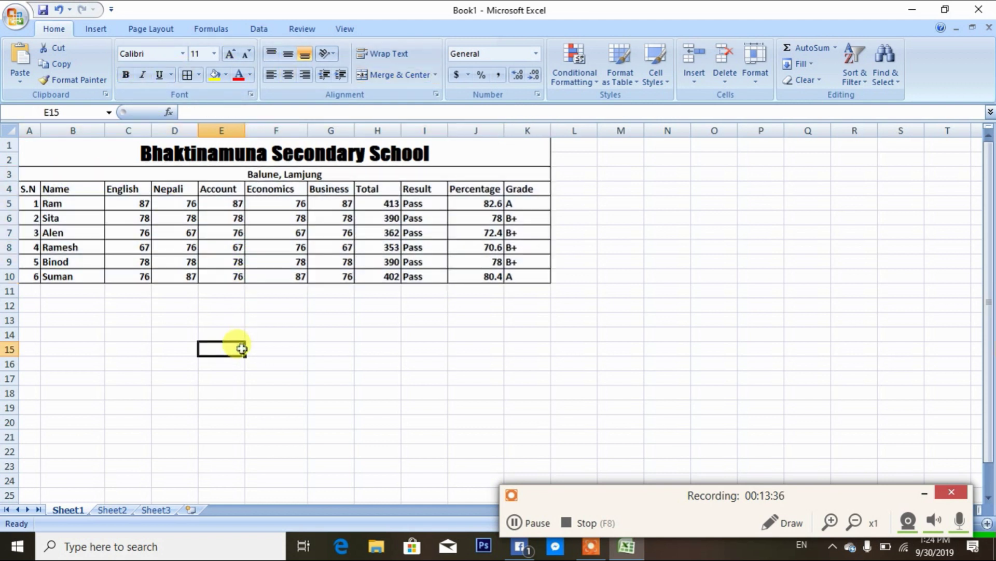
left_click(311, 210)
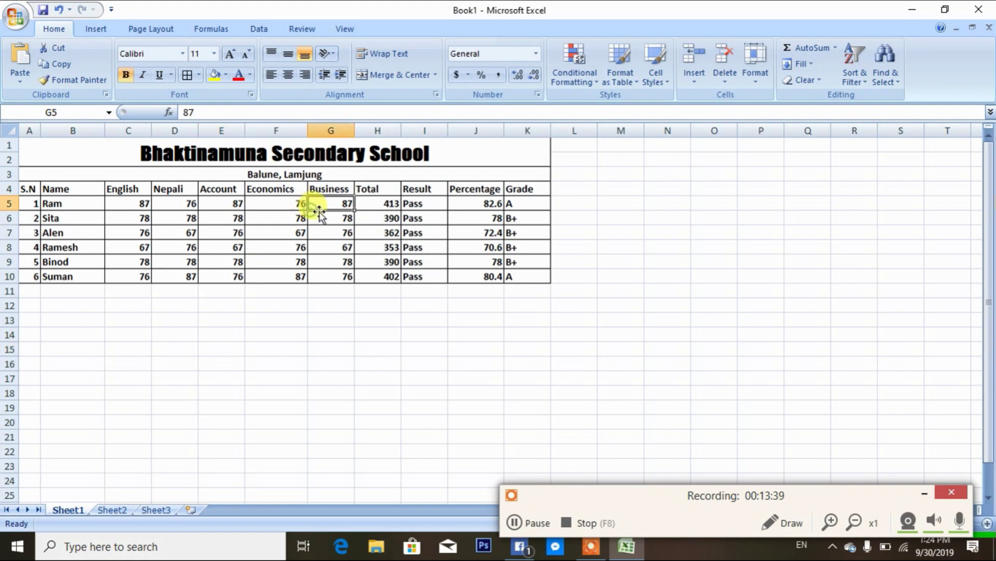
left_click(432, 279)
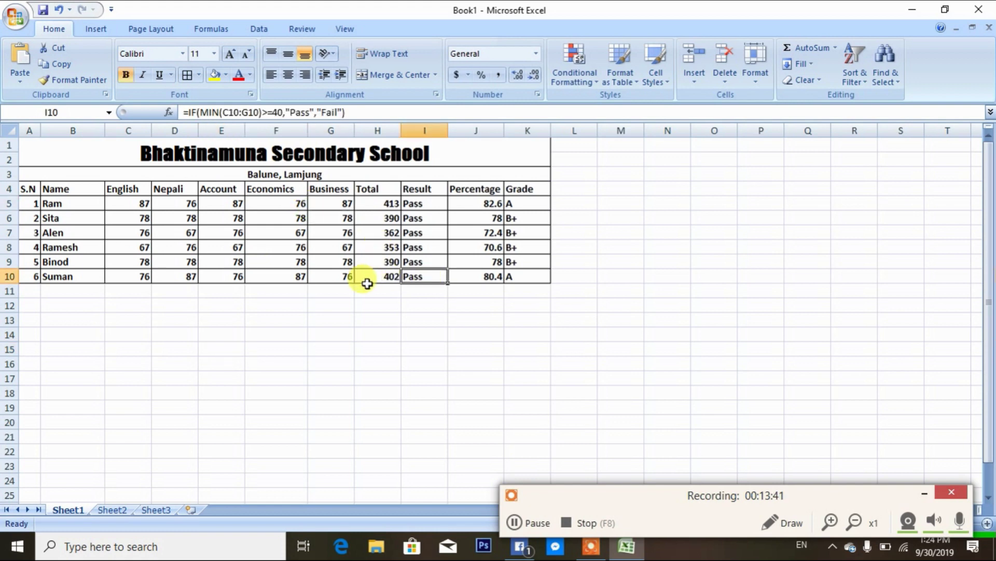